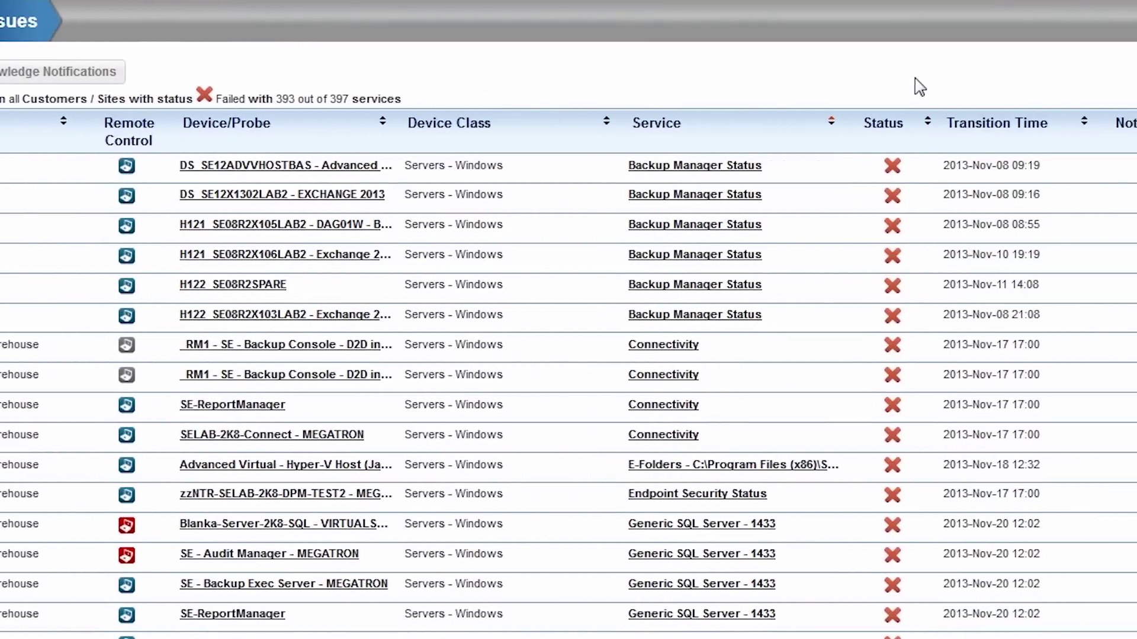
- Show the Active Issues filter options and toggle the Unacknowledged notifications criterion
mouse_move(903, 172)
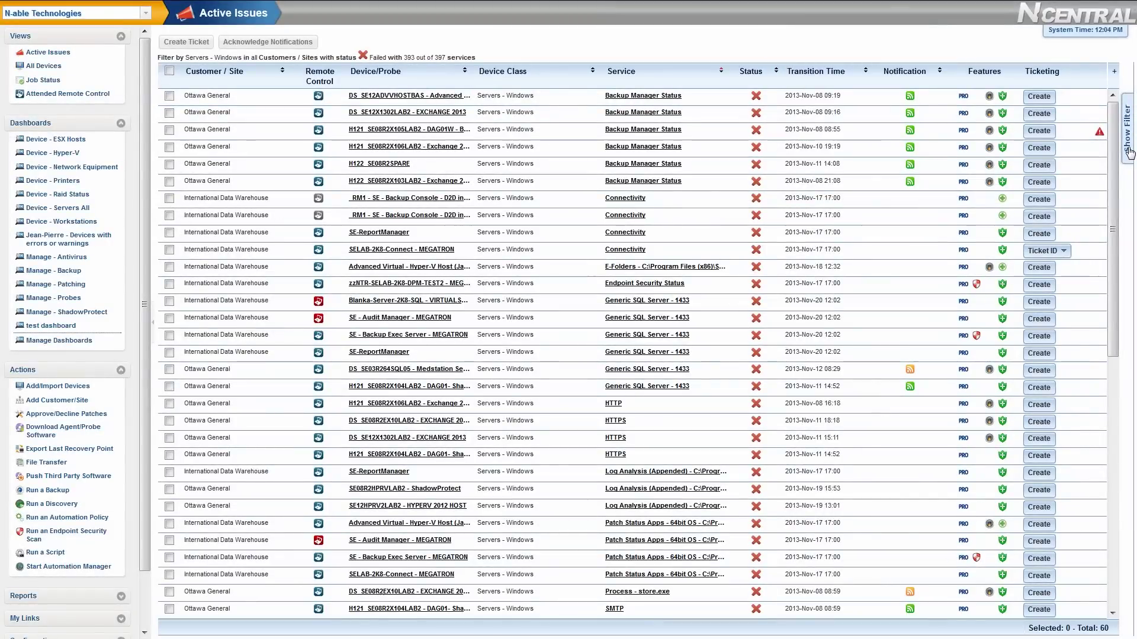
click(1129, 152)
click(882, 156)
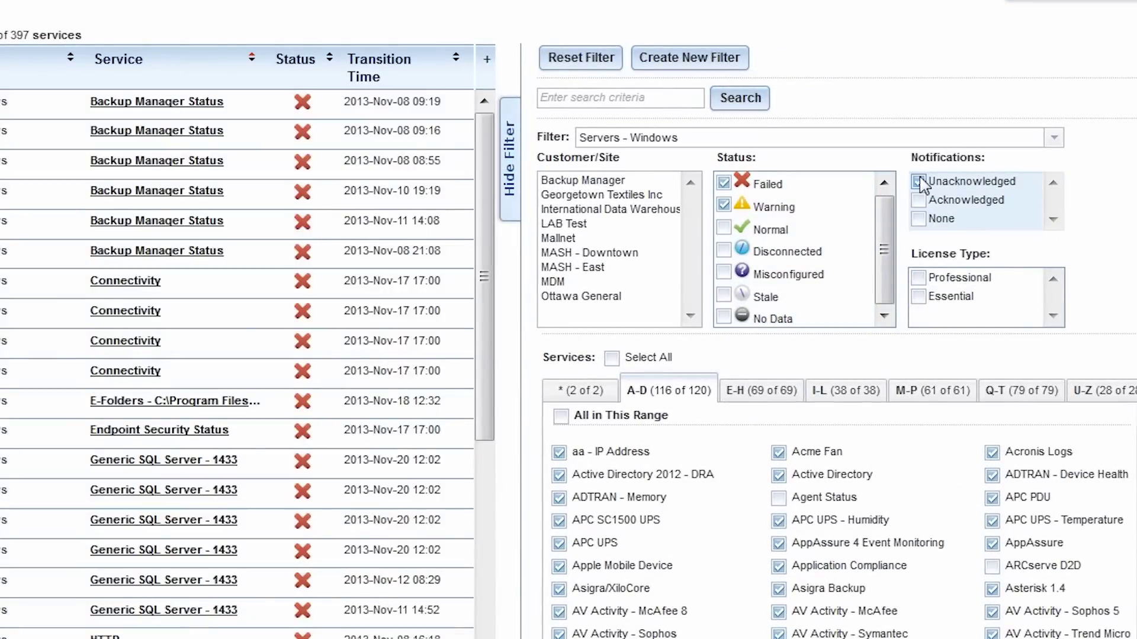
click(918, 182)
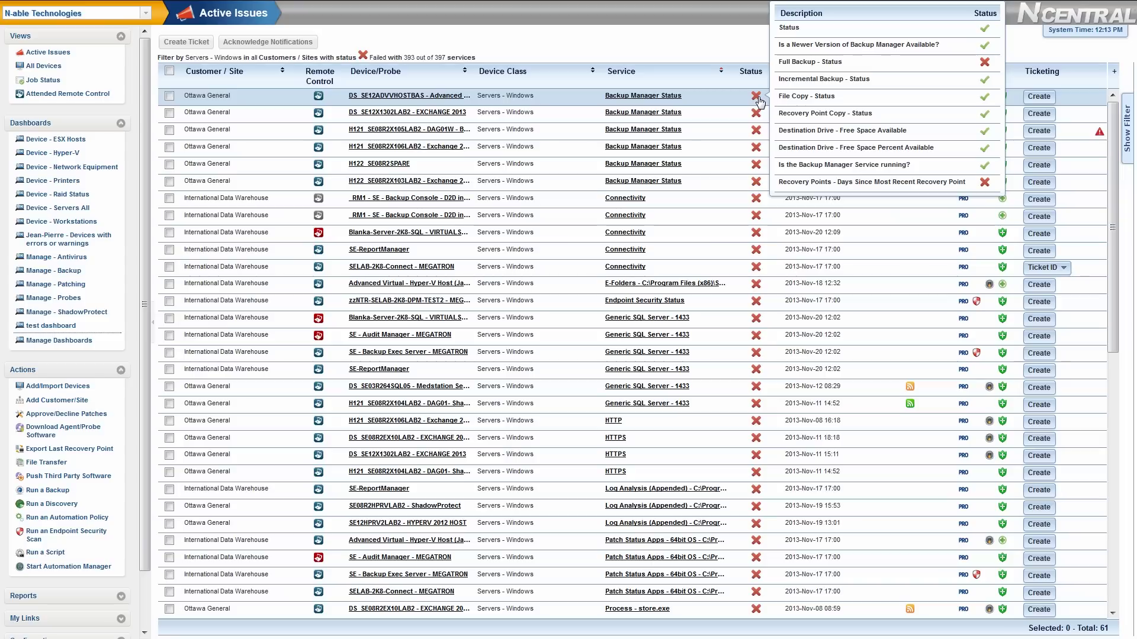
- Open the failed Backup Manager Status service of DS_SE12ADVVHOSTBAS and review its destination drive and job status details
click(757, 97)
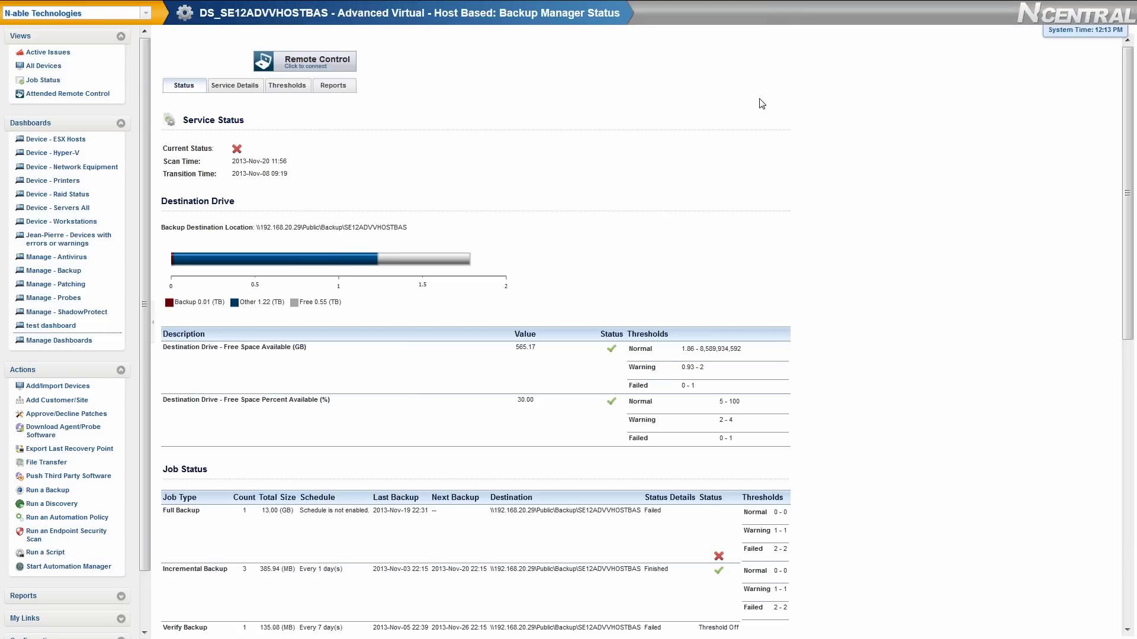
scroll(568, 355, down, 8)
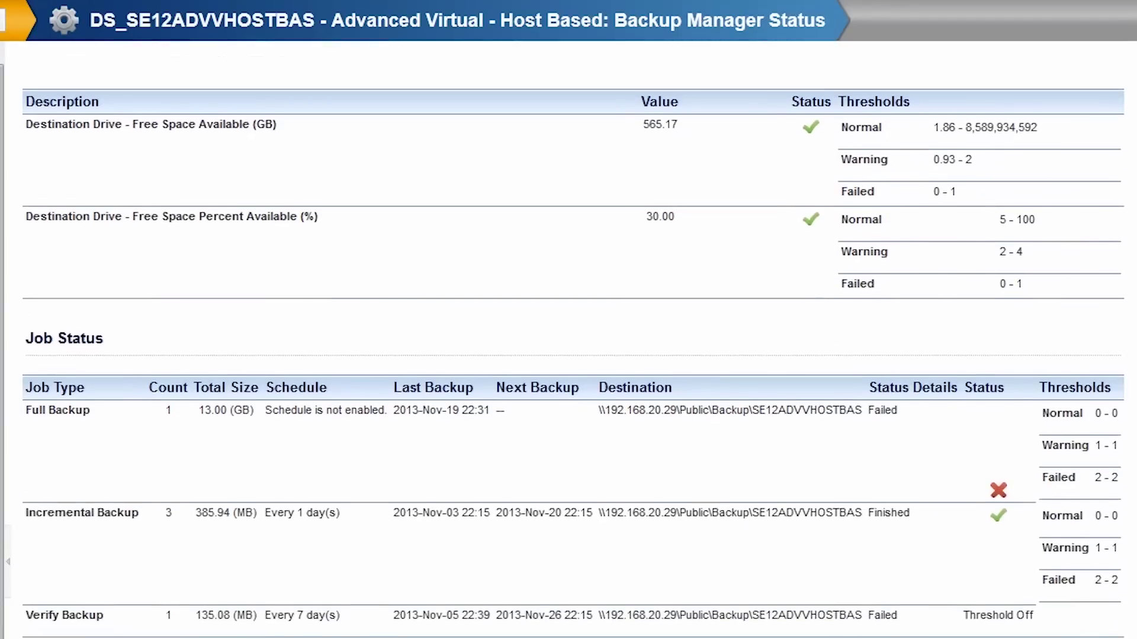
scroll(569, 355, down, 1)
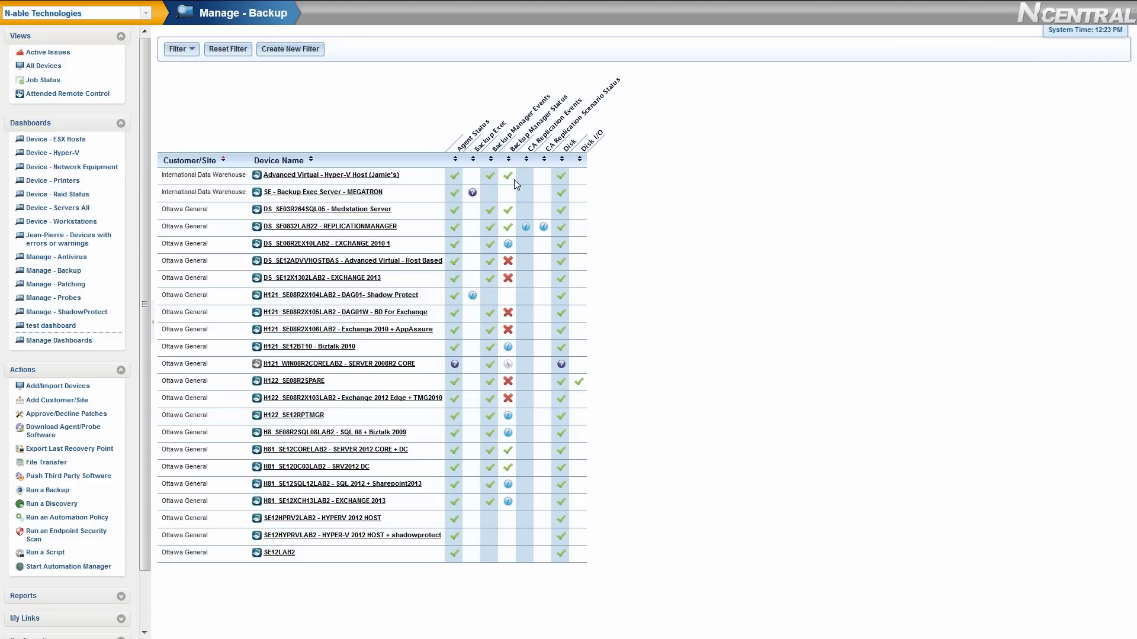
- Examine the Backup Manager Status results of the devices on the Manage - Backup dashboard
mouse_move(512, 180)
mouse_move(513, 229)
mouse_move(513, 262)
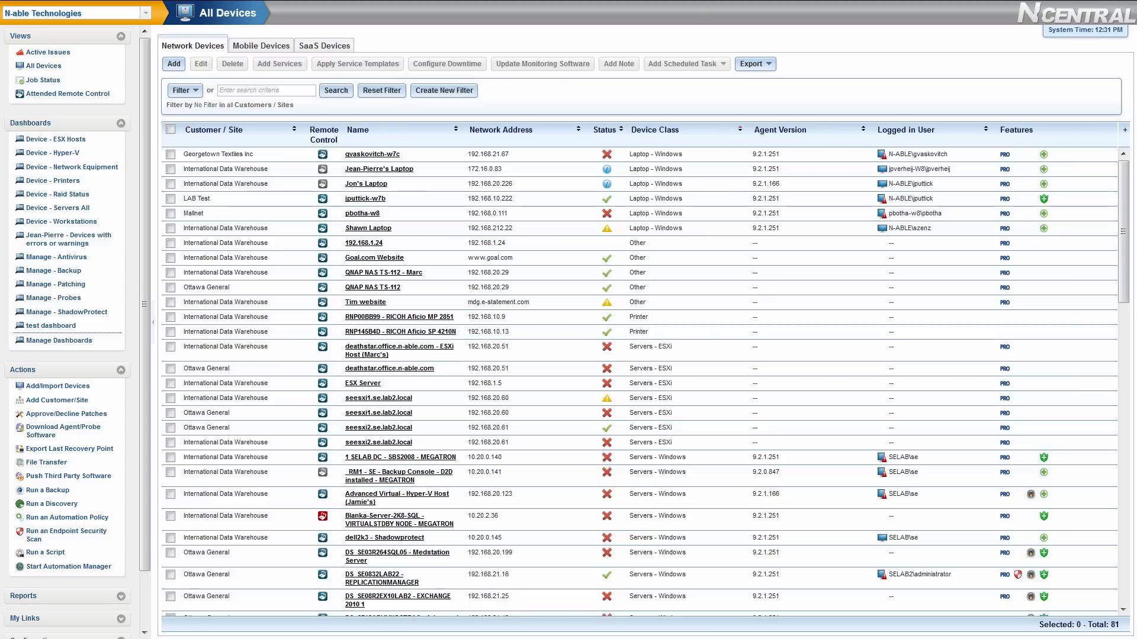
- Open the Disk - C: service of the 1 SELAB DC - SBS2008 - MEGATRON server and review its status details
click(437, 478)
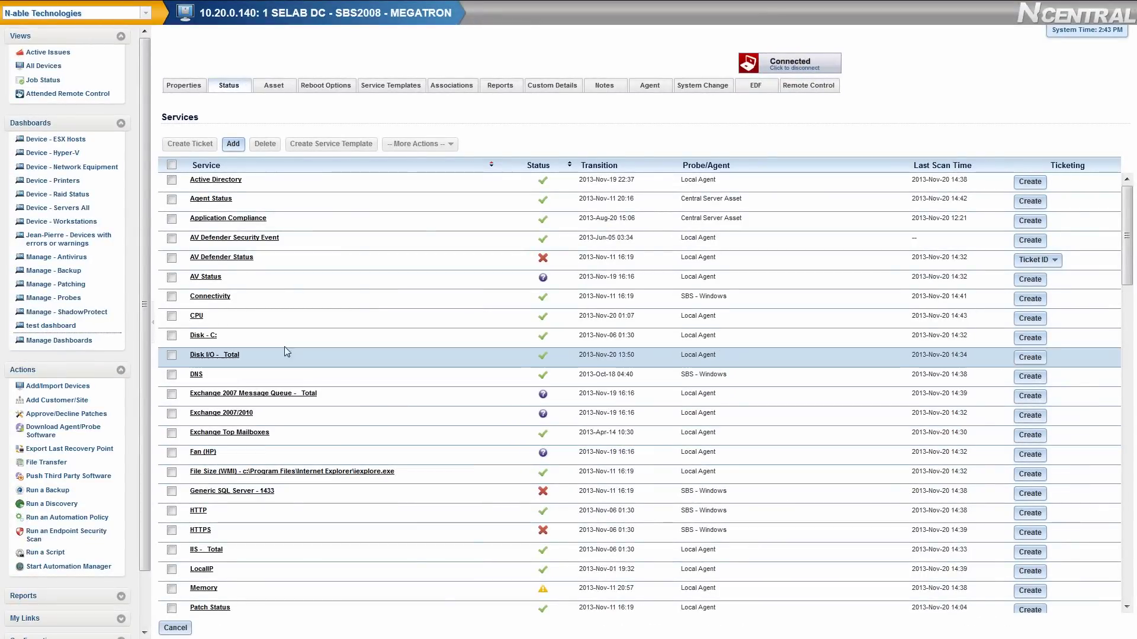
click(206, 337)
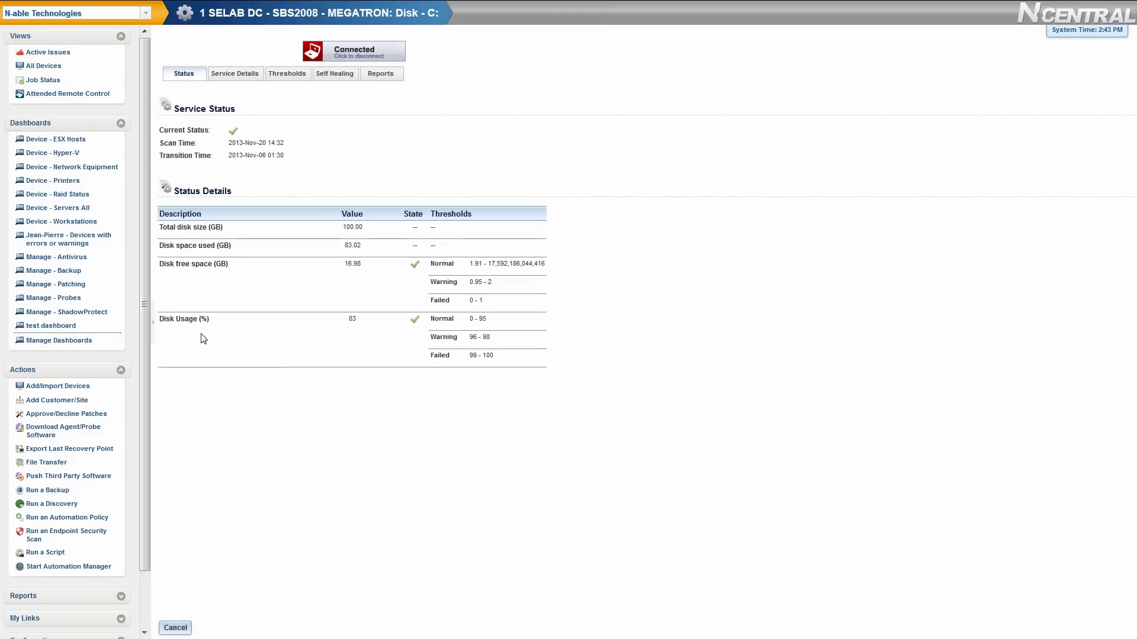
drag(629, 435, 332, 190)
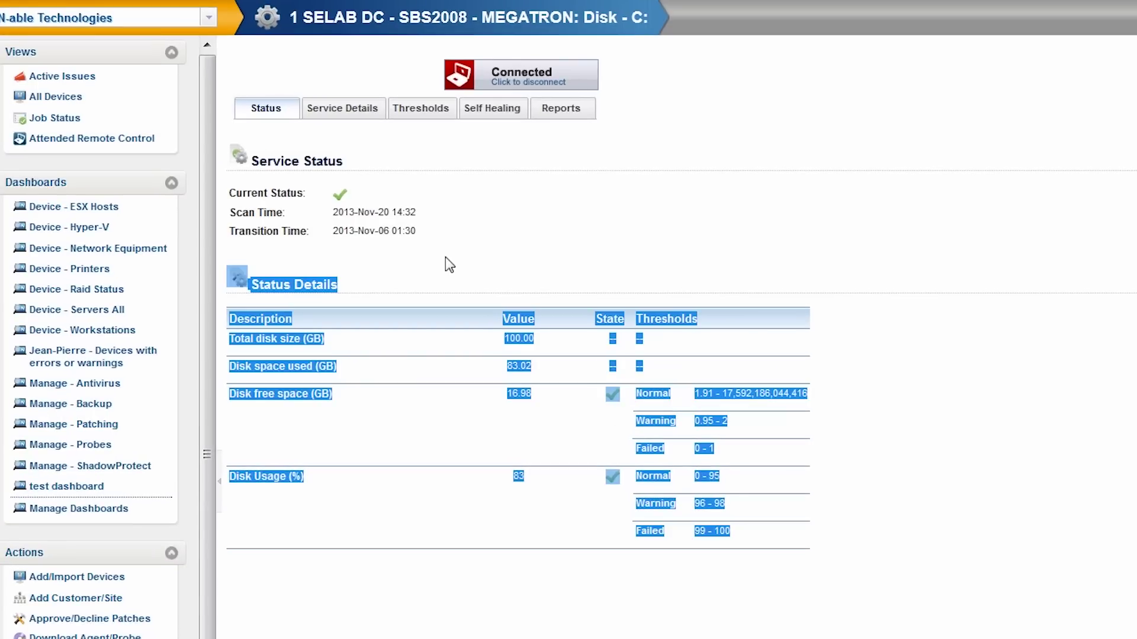
click(445, 257)
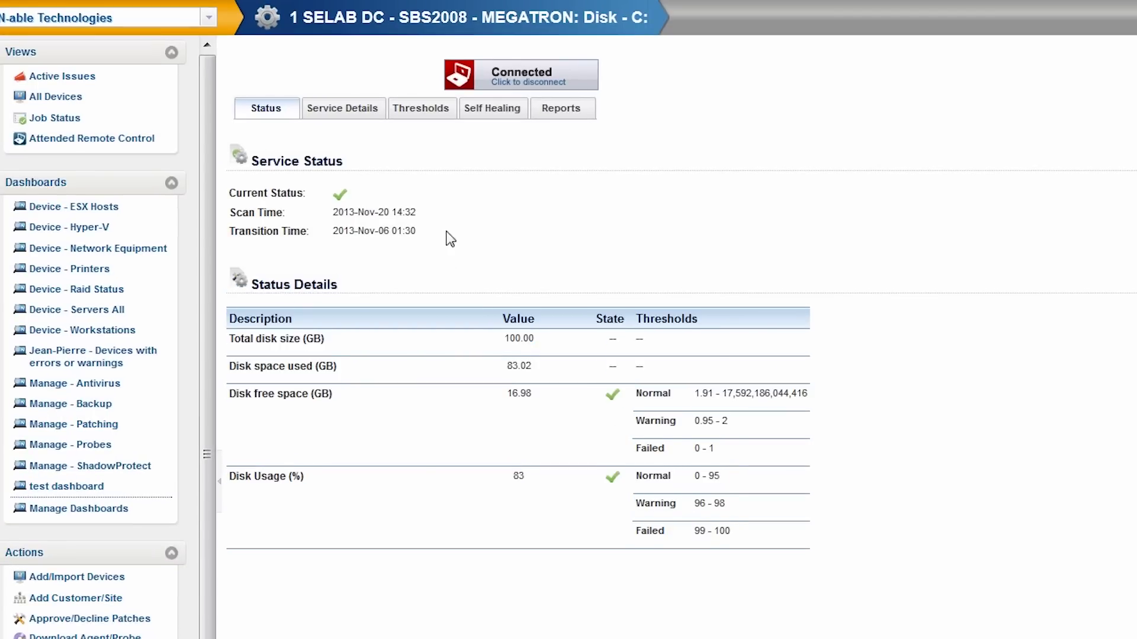
- Set the Disk free space monitoring of the Disk - C: service's thresholds to Custom
click(436, 115)
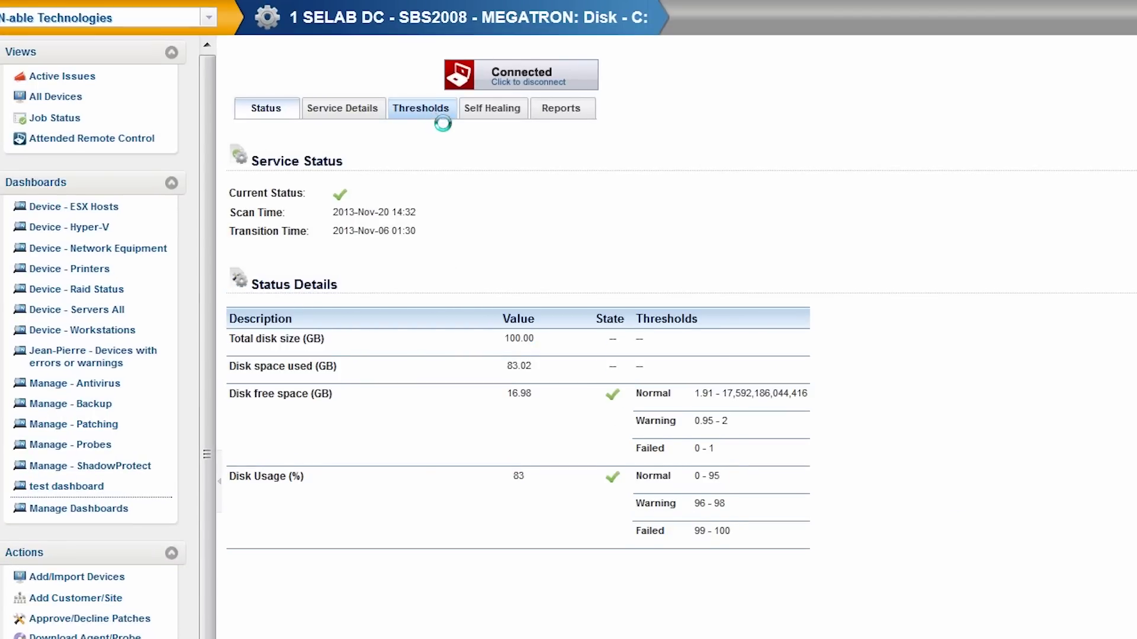
click(552, 295)
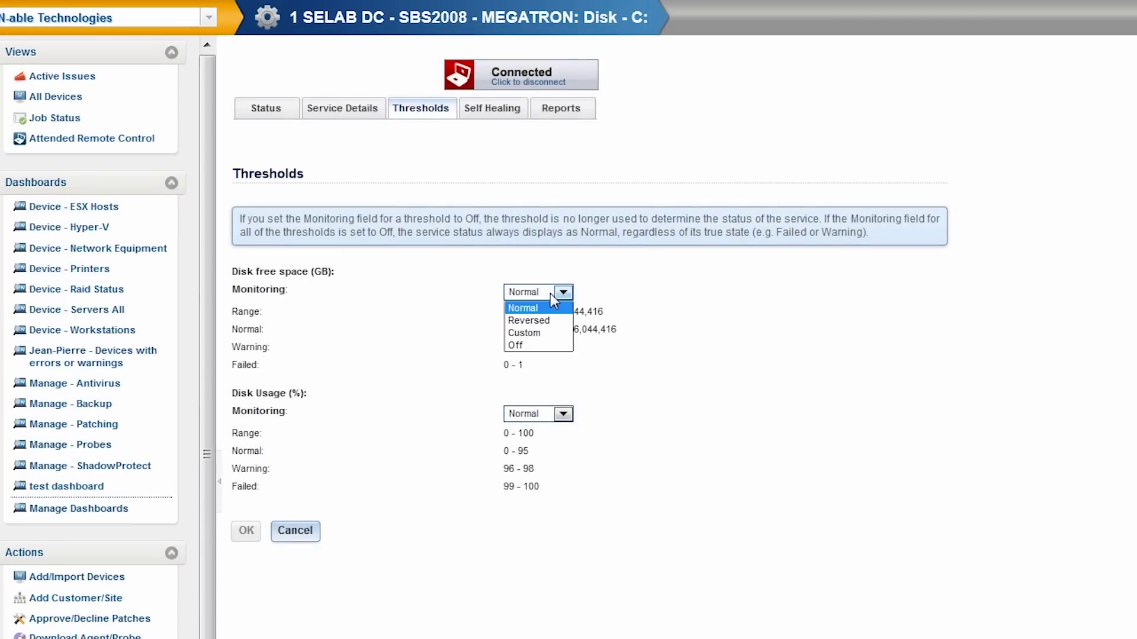
click(536, 333)
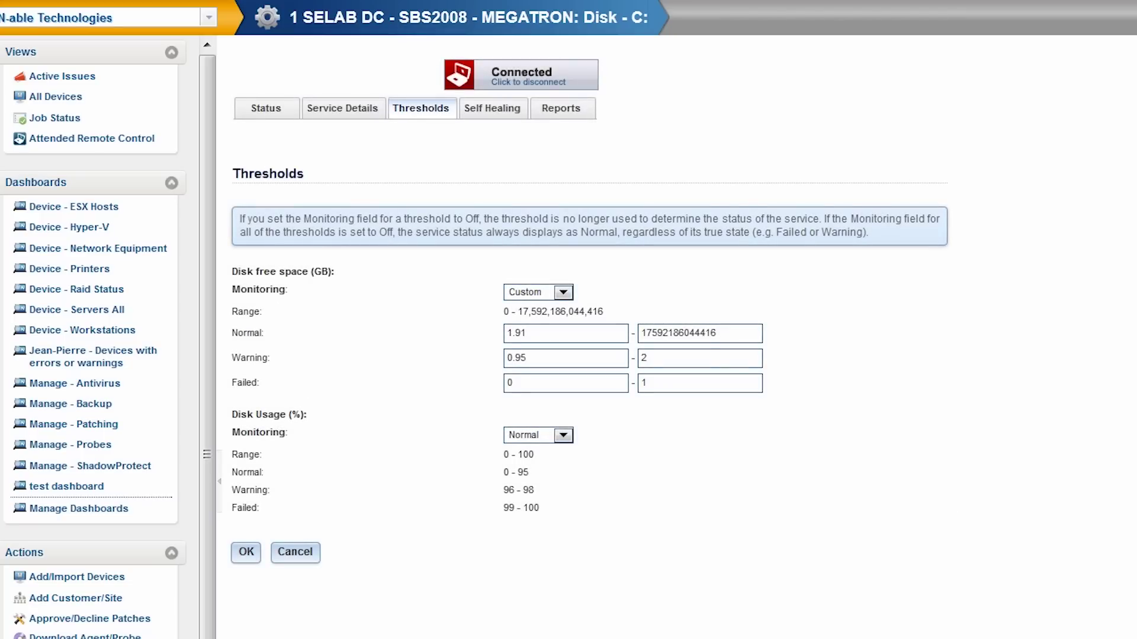
- Review the Self Healing settings of the Disk - C: service, including the script action and the rescan options
click(492, 108)
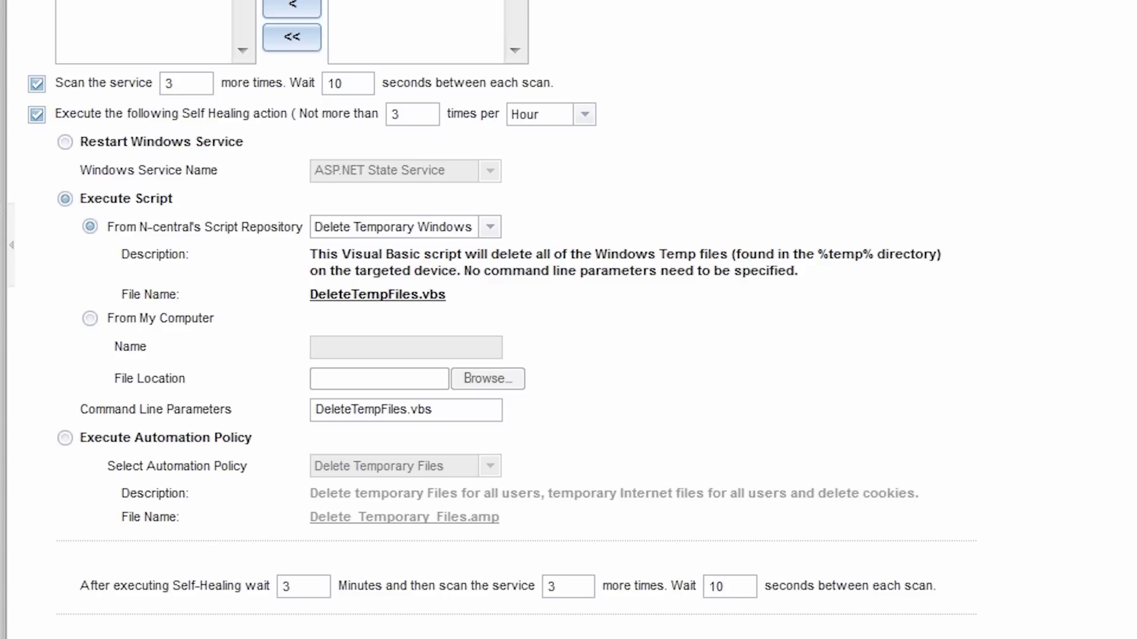
scroll(491, 319, down, 6)
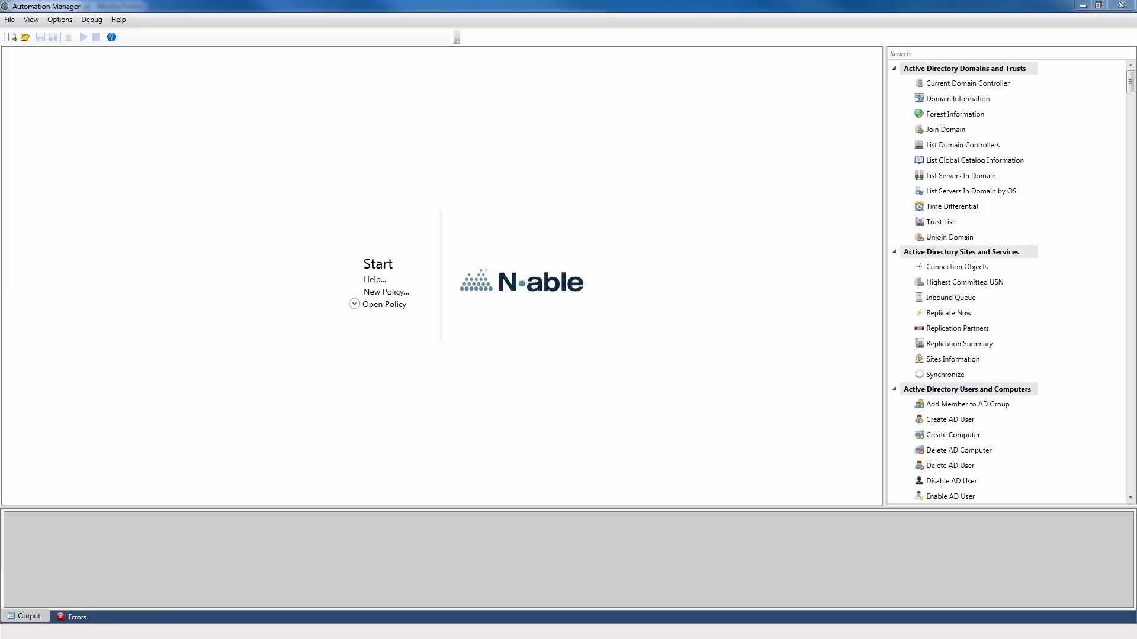
- Look through the automation policies available in the Script/Software Repository
scroll(1120, 239, down, 5)
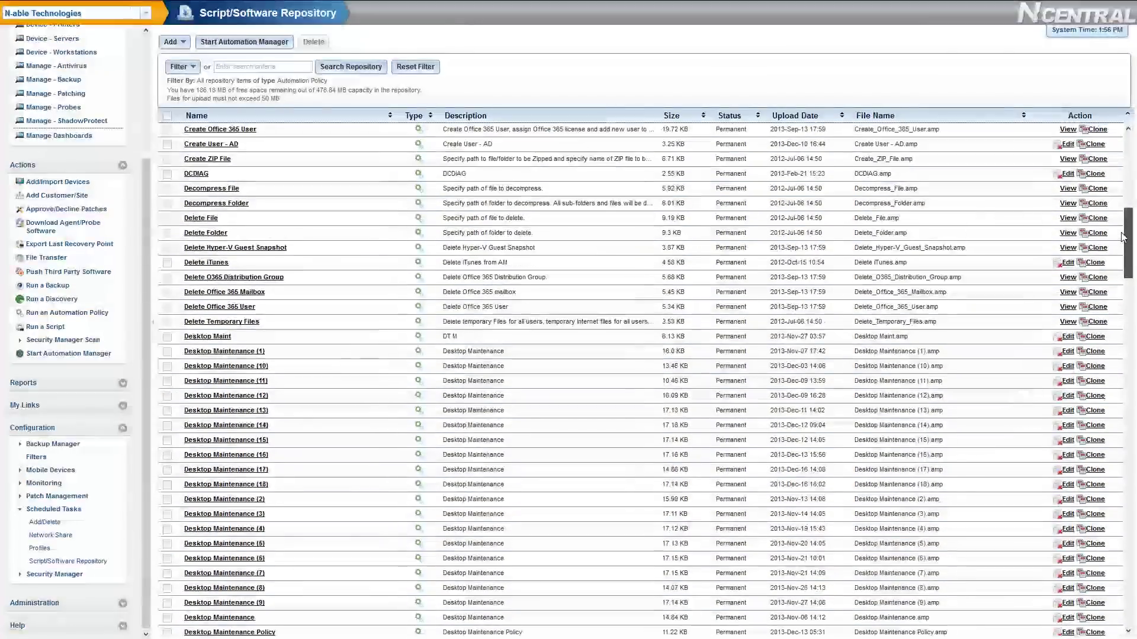
scroll(1120, 239, down, 3)
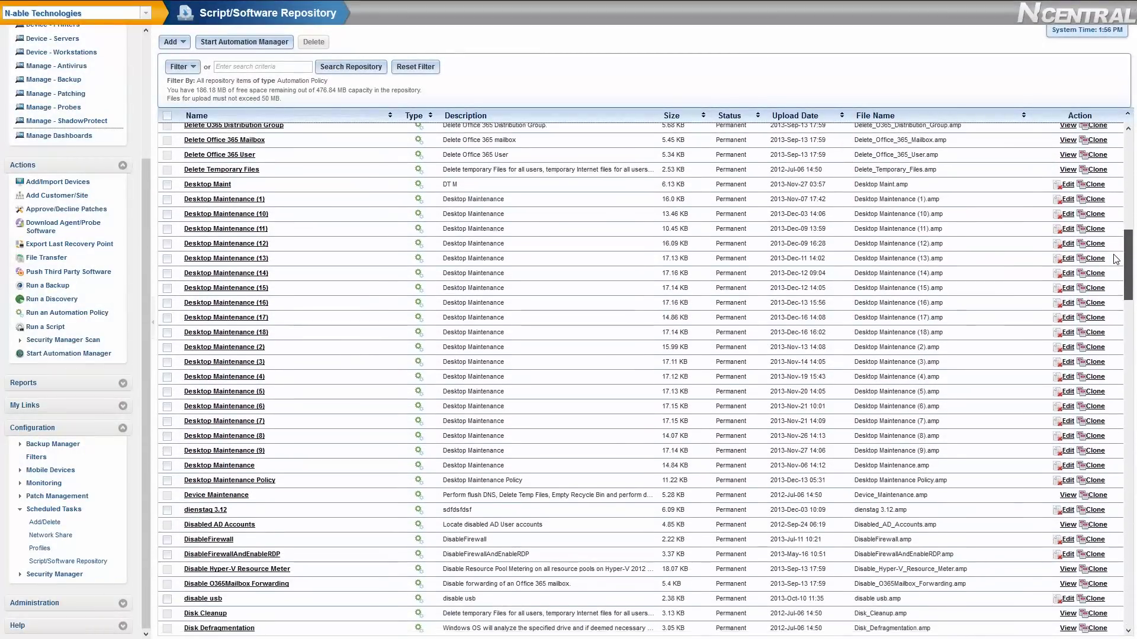
scroll(1115, 263, down, 3)
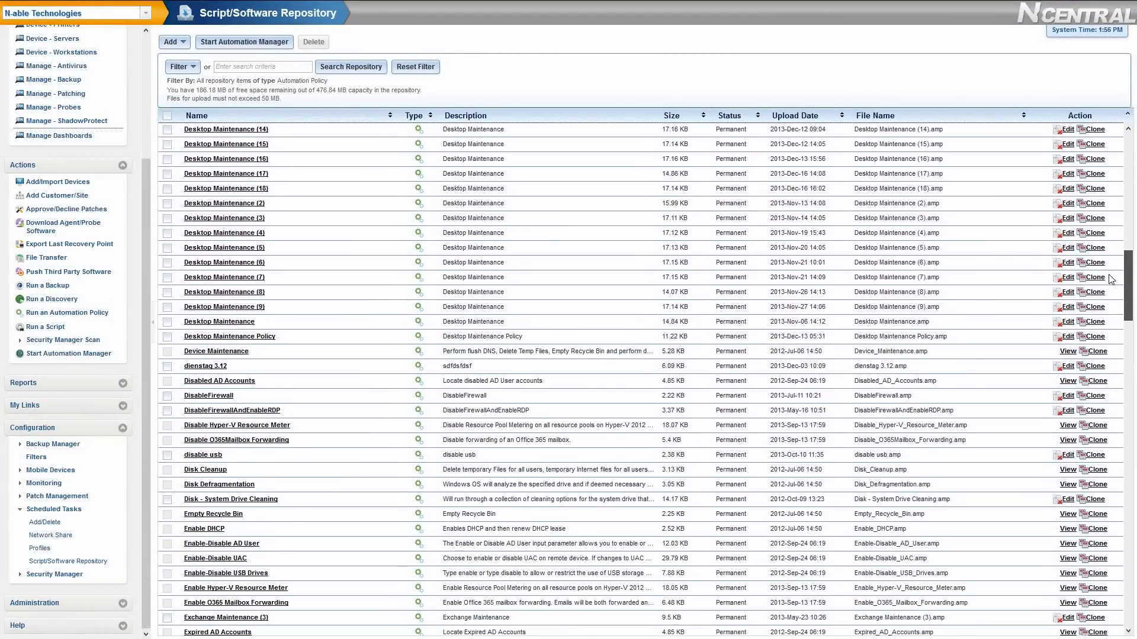
scroll(1109, 286, down, 4)
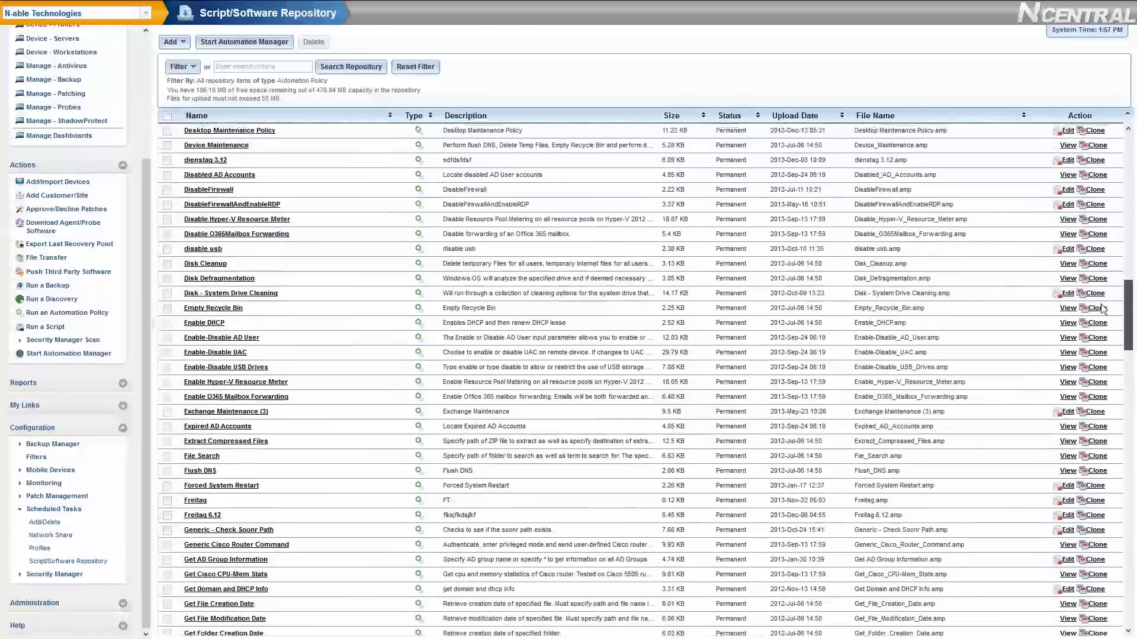
scroll(1103, 317, down, 5)
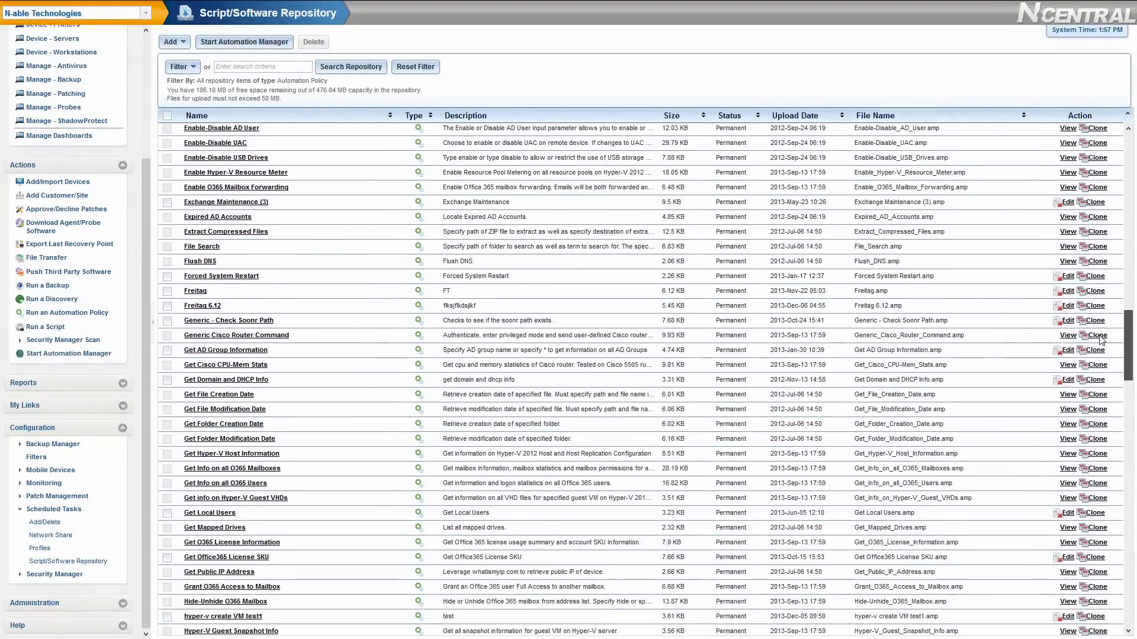
scroll(1102, 353, down, 4)
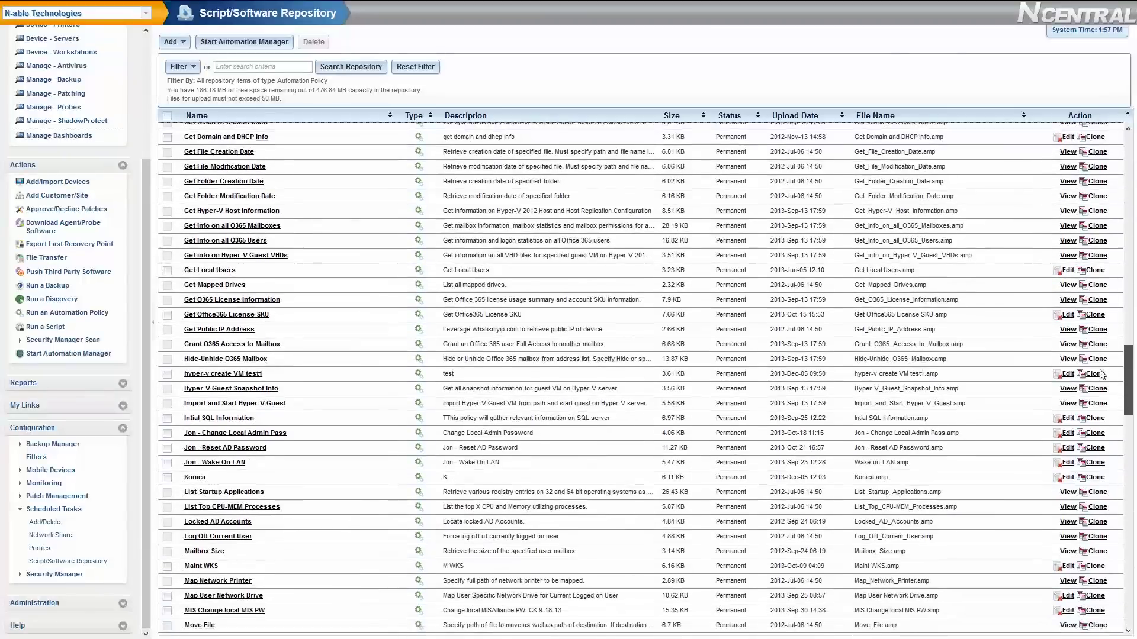
scroll(1102, 379, down, 3)
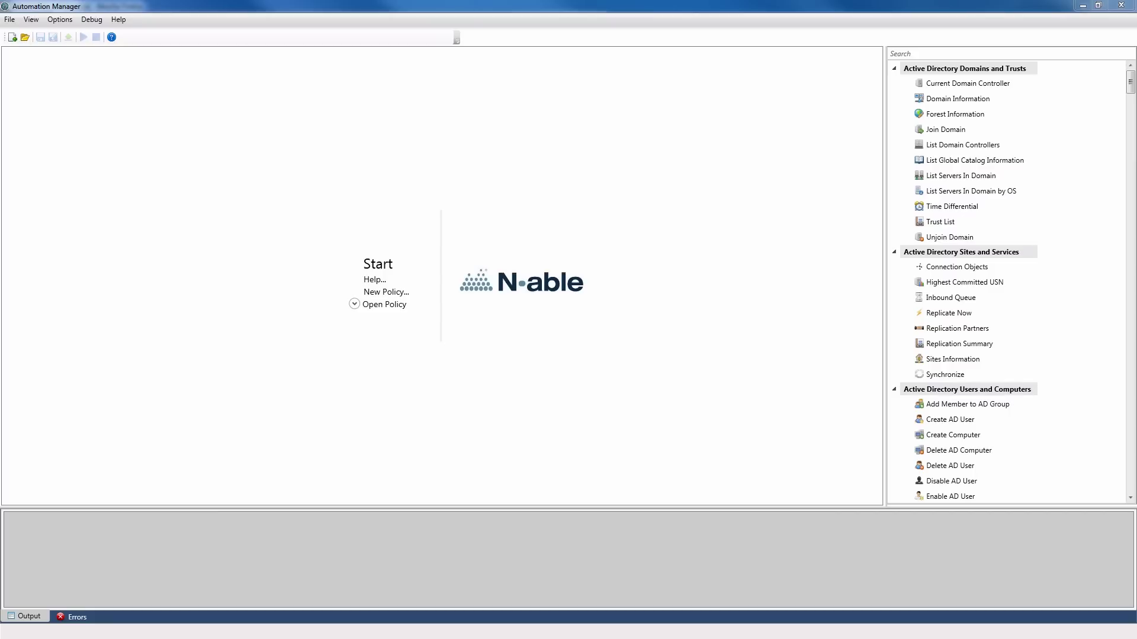
- Create a new policy in Automation Manager, using a first name followed by "Scheduled Maintenance" as both its name and description
click(395, 294)
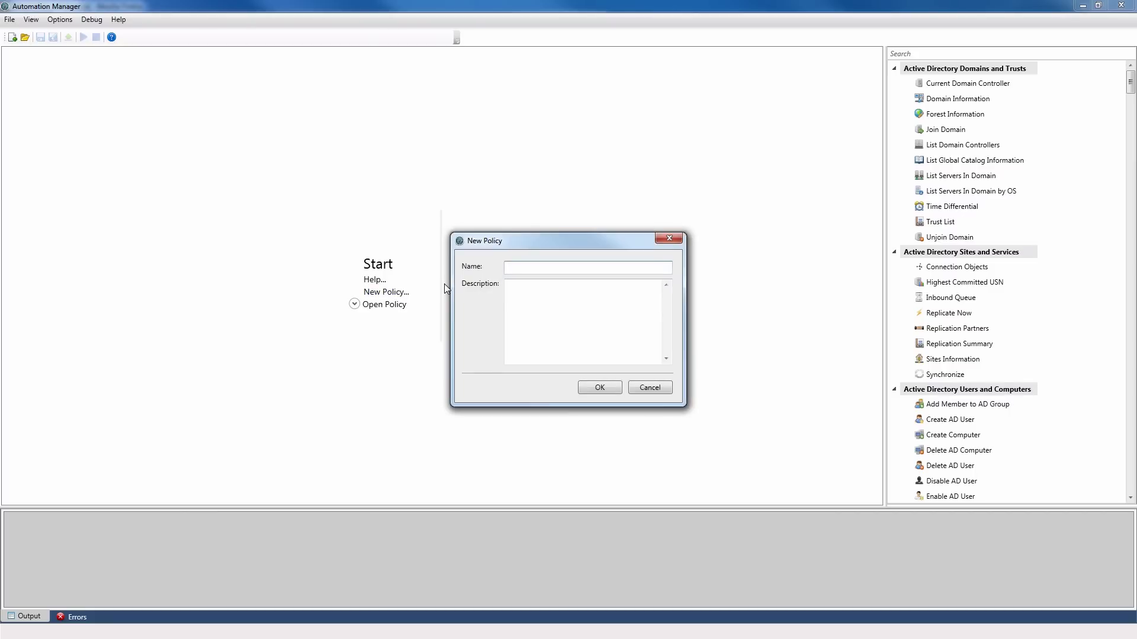
text(Shawn Scheduled Maintenance)
key(Tab)
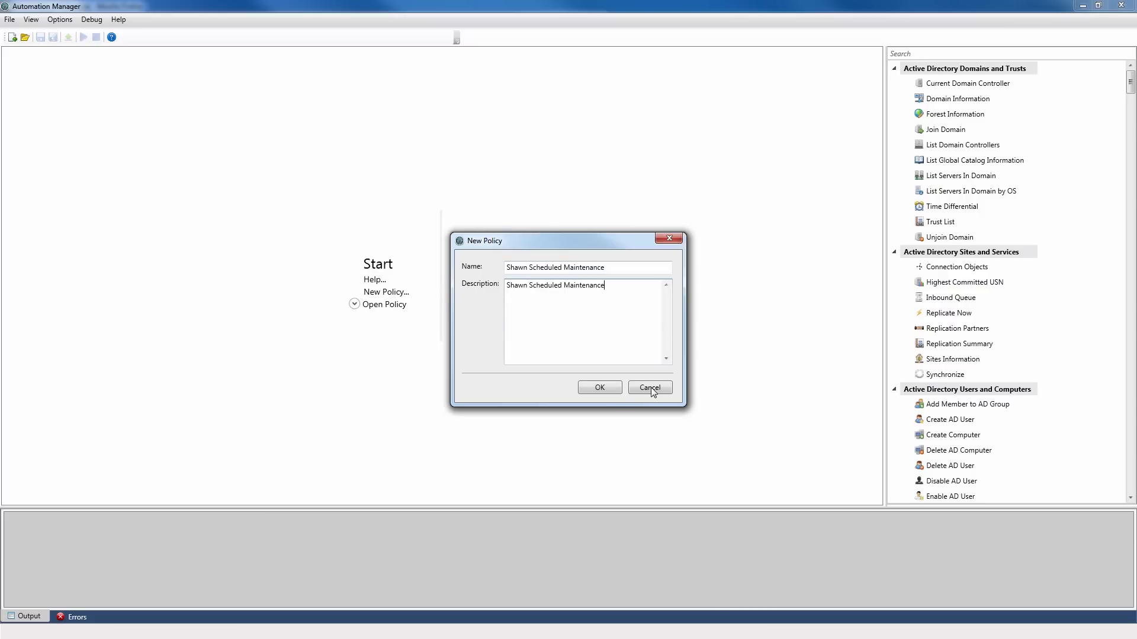
click(599, 387)
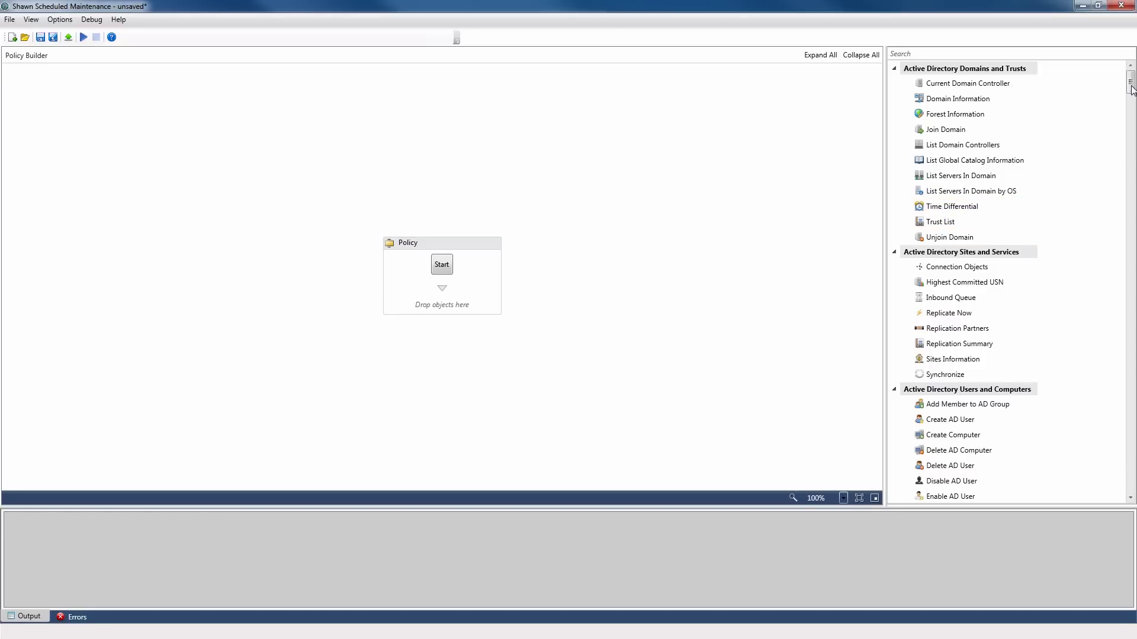
- Search the automation objects for "delete" and add the Delete File object below Start in the policy
drag(1131, 86, 1131, 101)
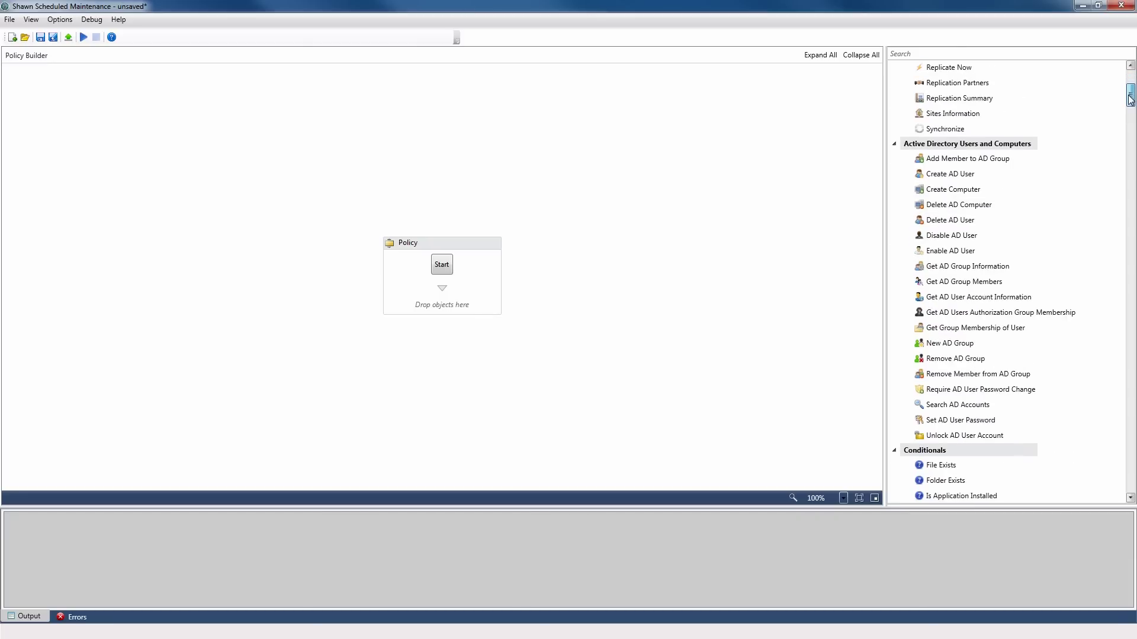
drag(1131, 100, 1131, 83)
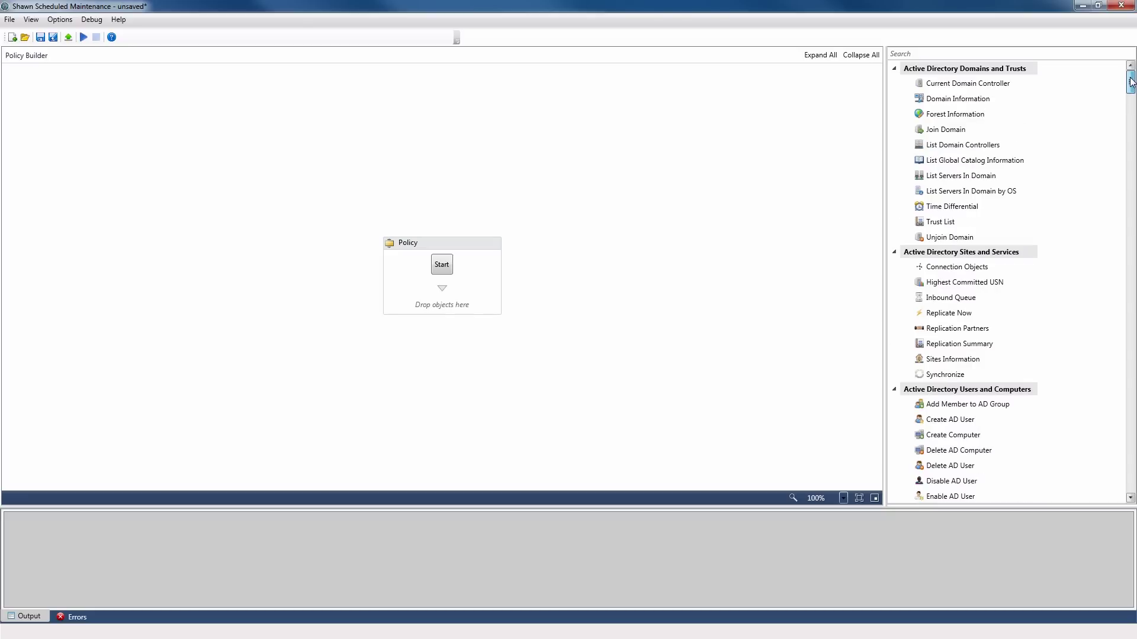
click(922, 55)
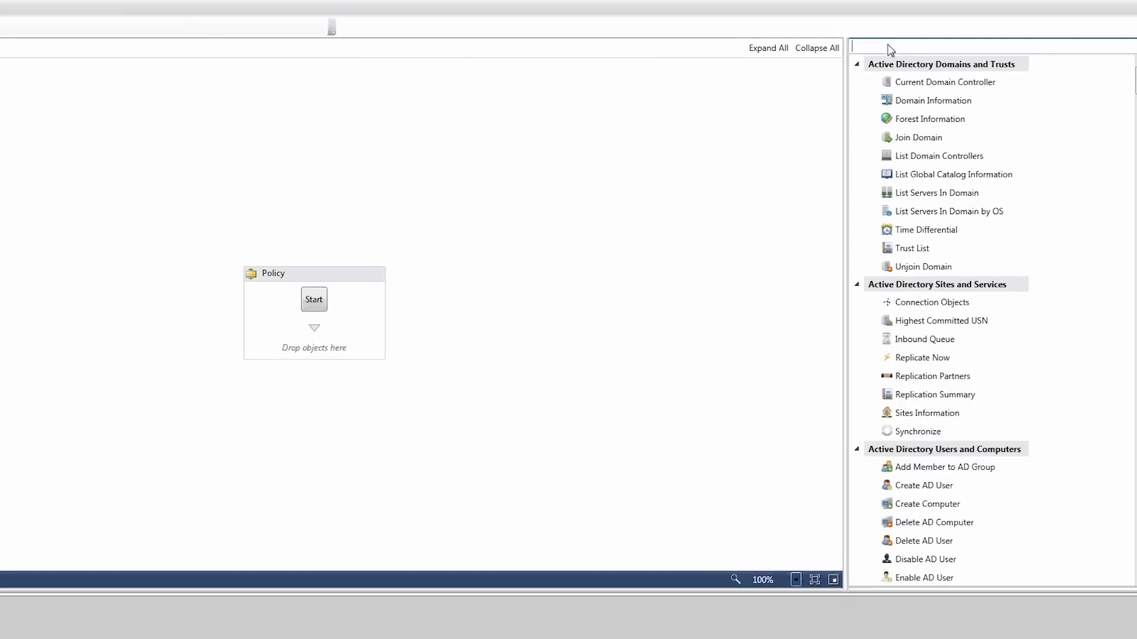
text(delete)
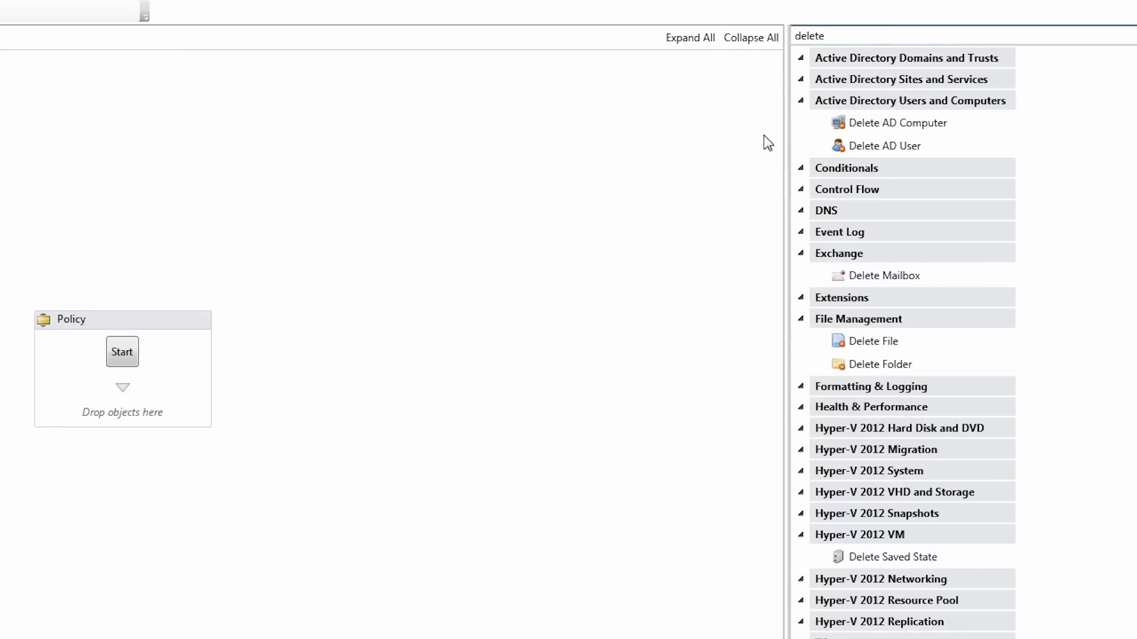
click(883, 347)
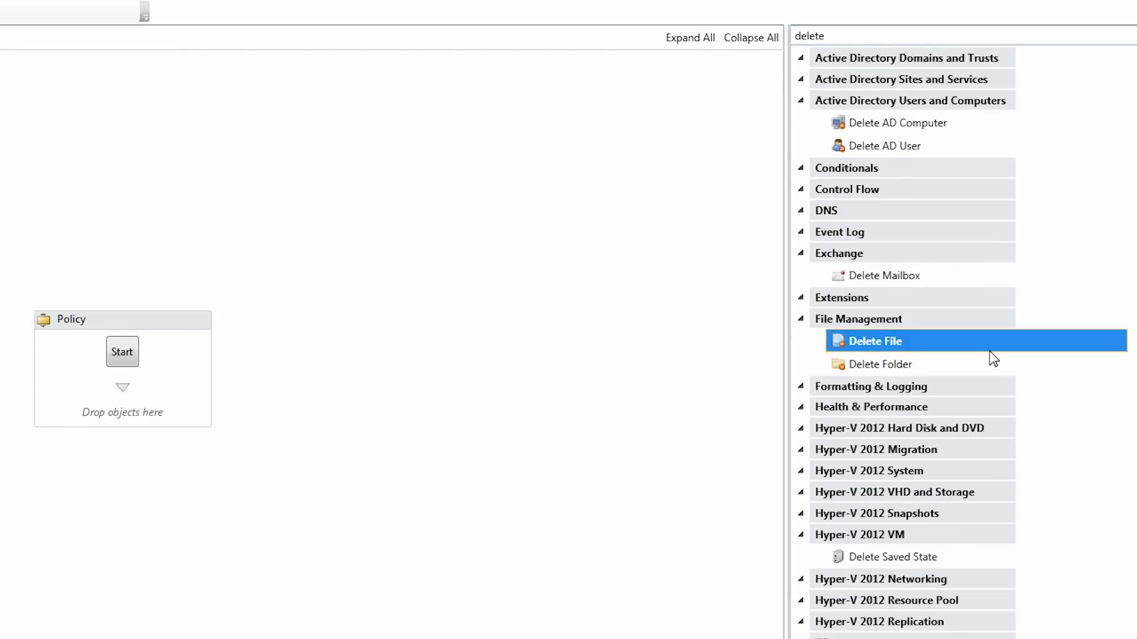
drag(933, 350, 374, 396)
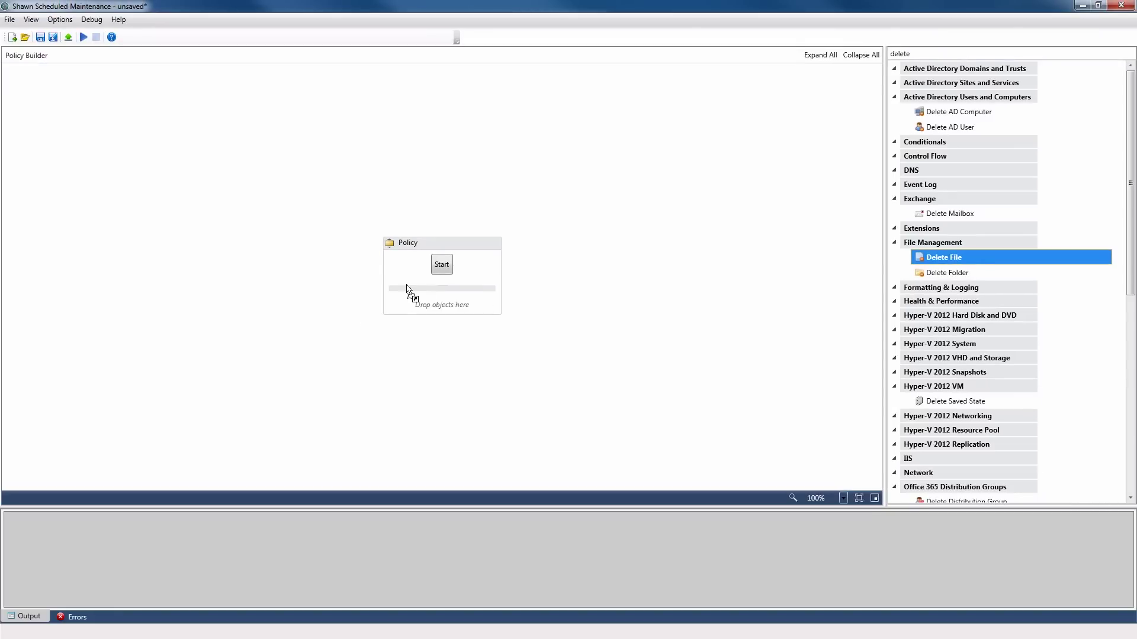
drag(407, 288, 408, 292)
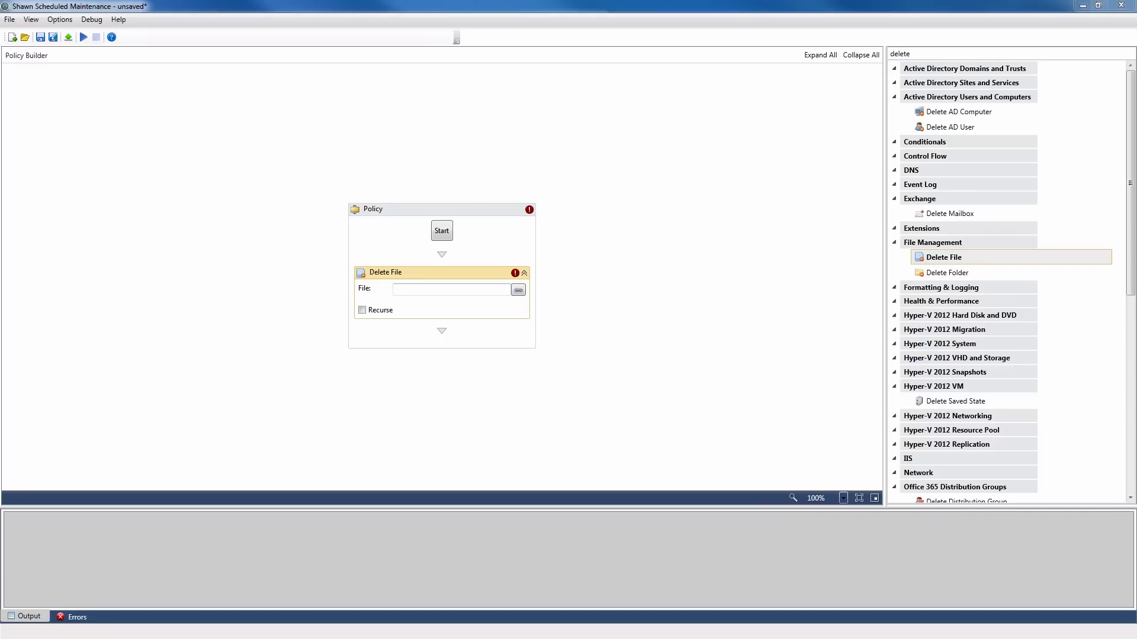
- Remove the Delete File object from the policy and clear the object search
key(Delete)
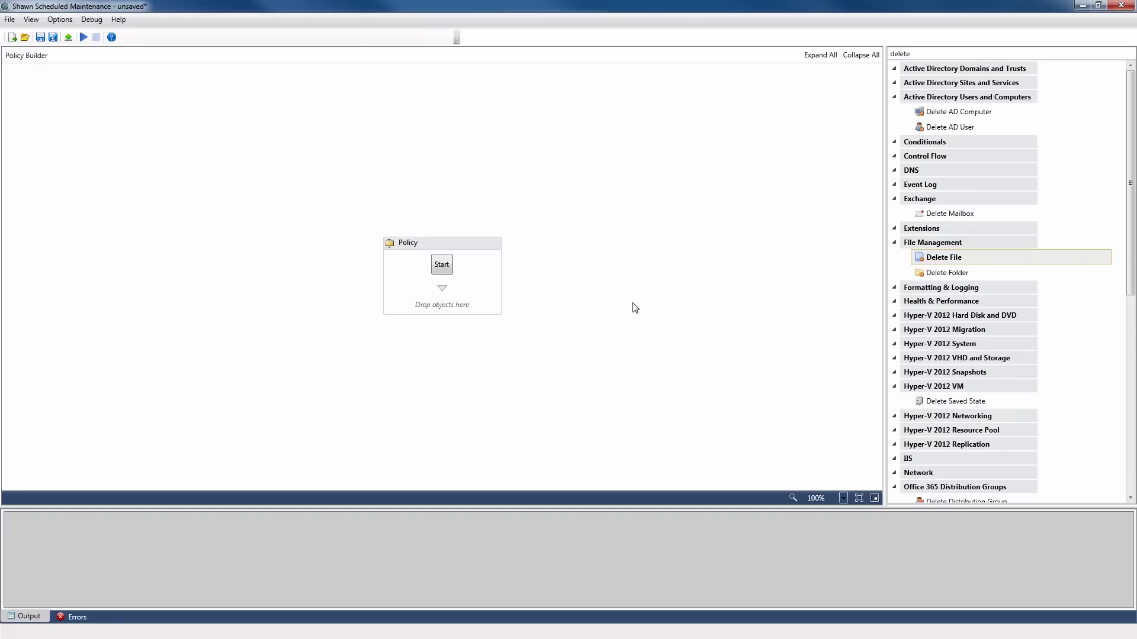
click(931, 55)
key(BackSpace)
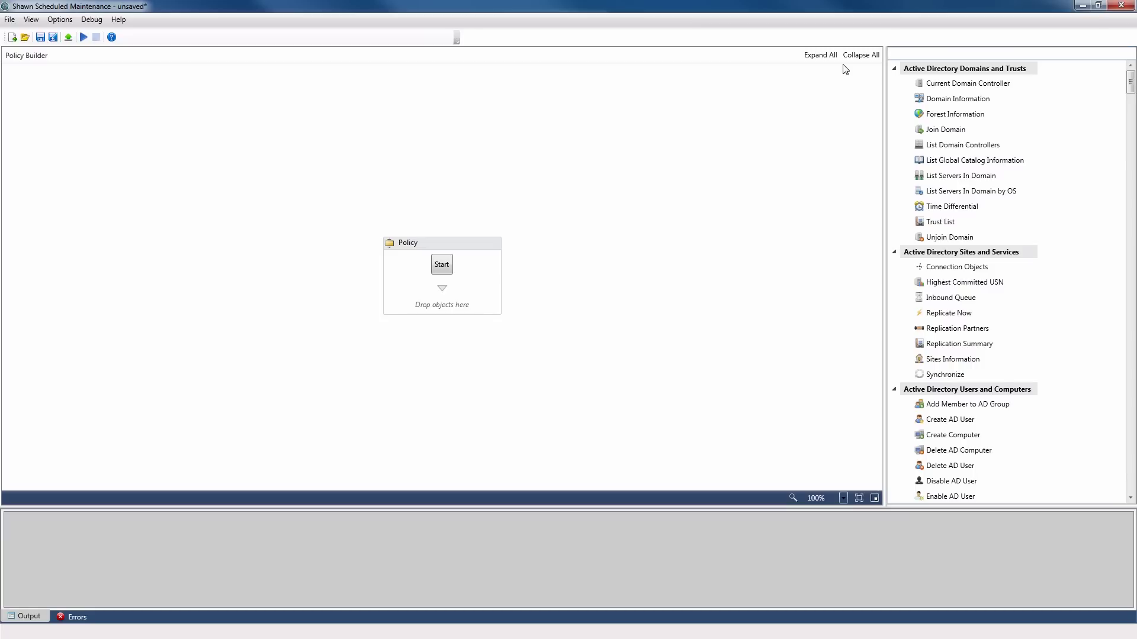
- Search the objects for "is", add Is User Logged On below Start, and set both its domain and user name to "*"
text(is)
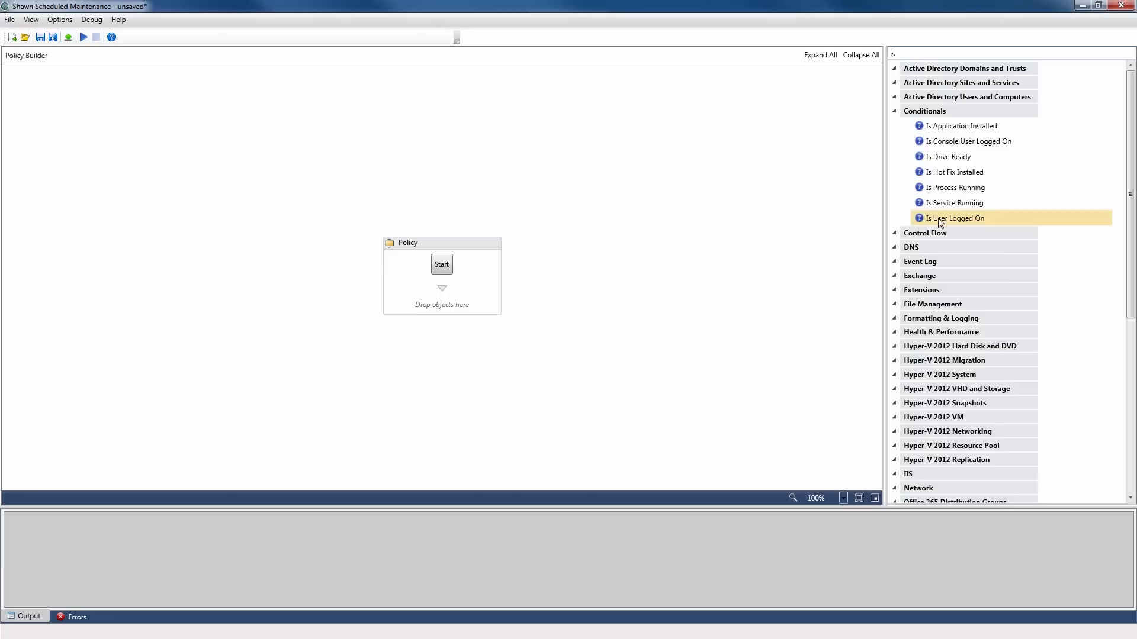
drag(983, 217, 445, 297)
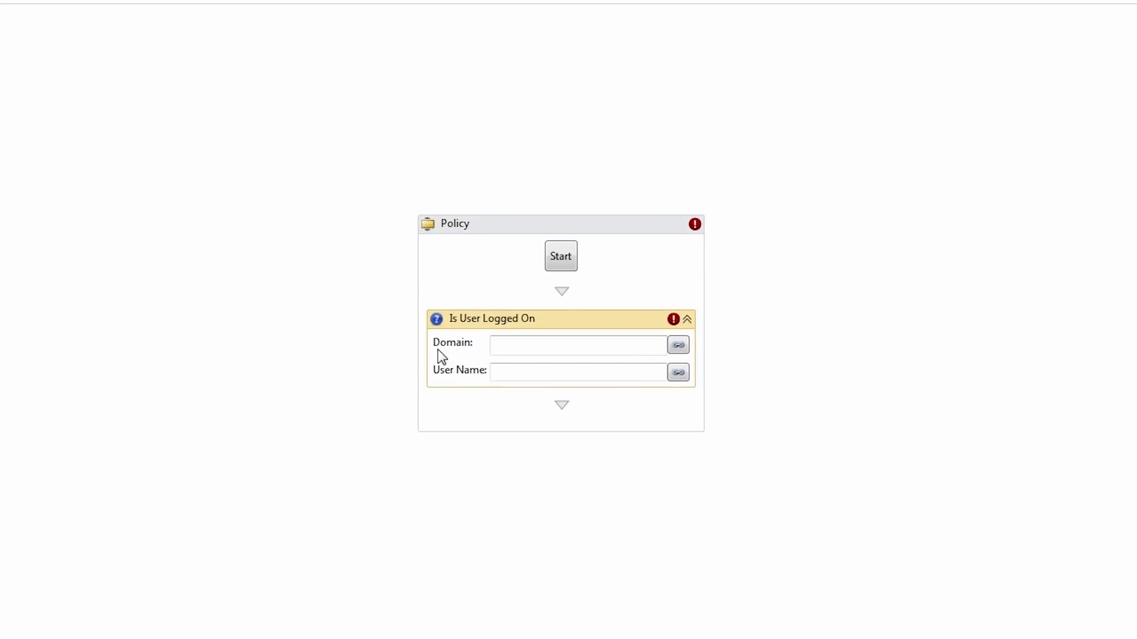
click(510, 349)
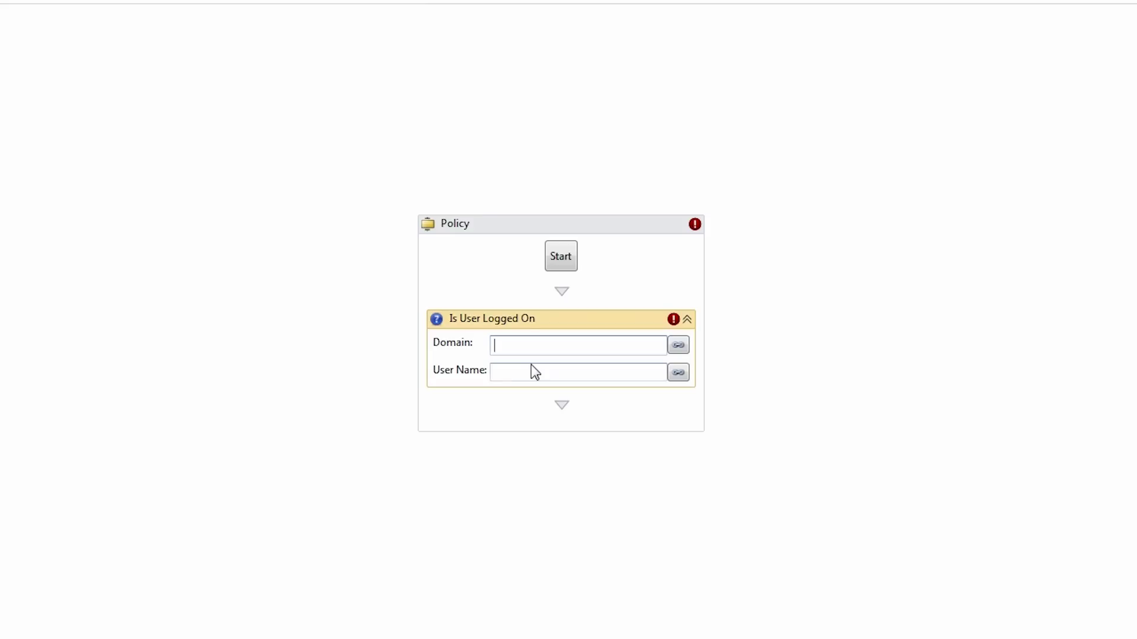
text(*)
click(531, 367)
text(*)
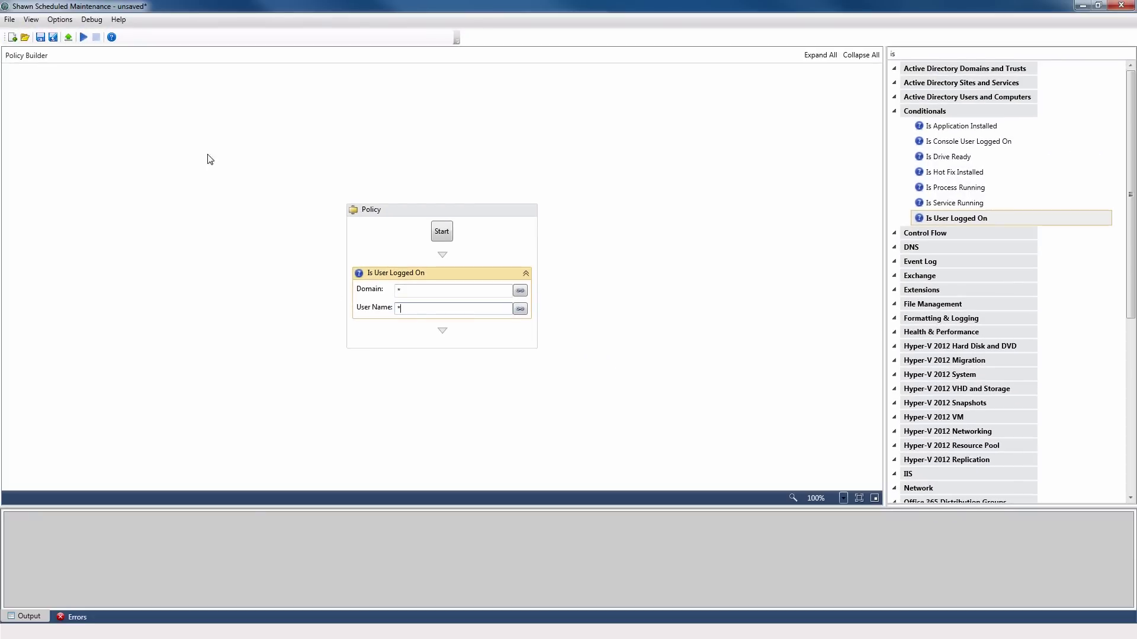
- Run the policy and examine the Result and Conditional output parameters of Is User Logged On
click(84, 41)
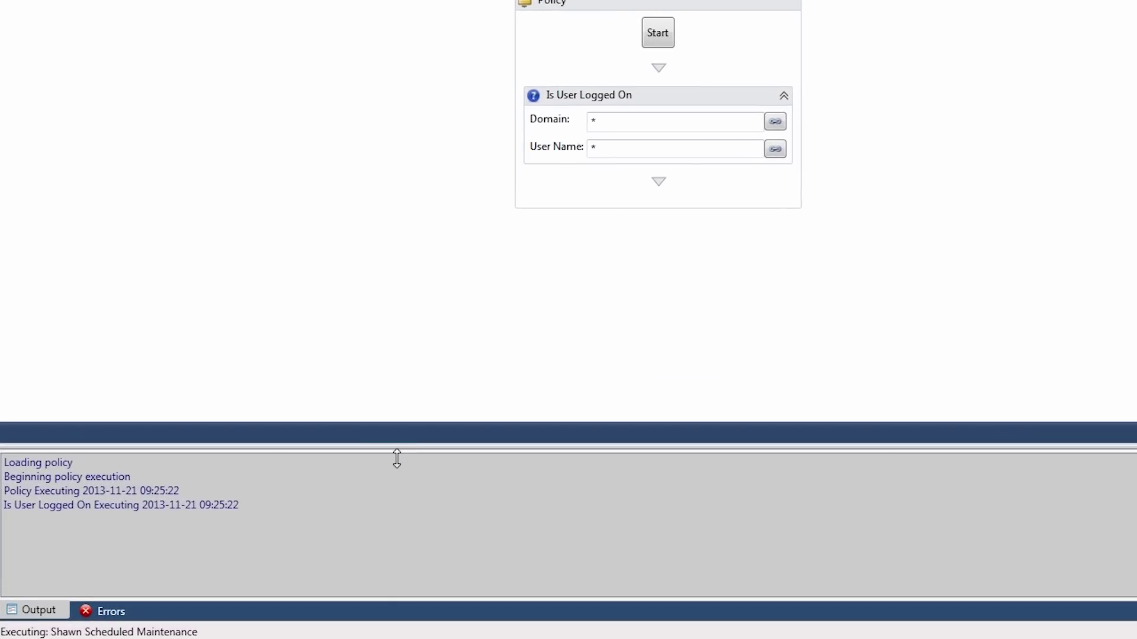
drag(397, 447, 396, 213)
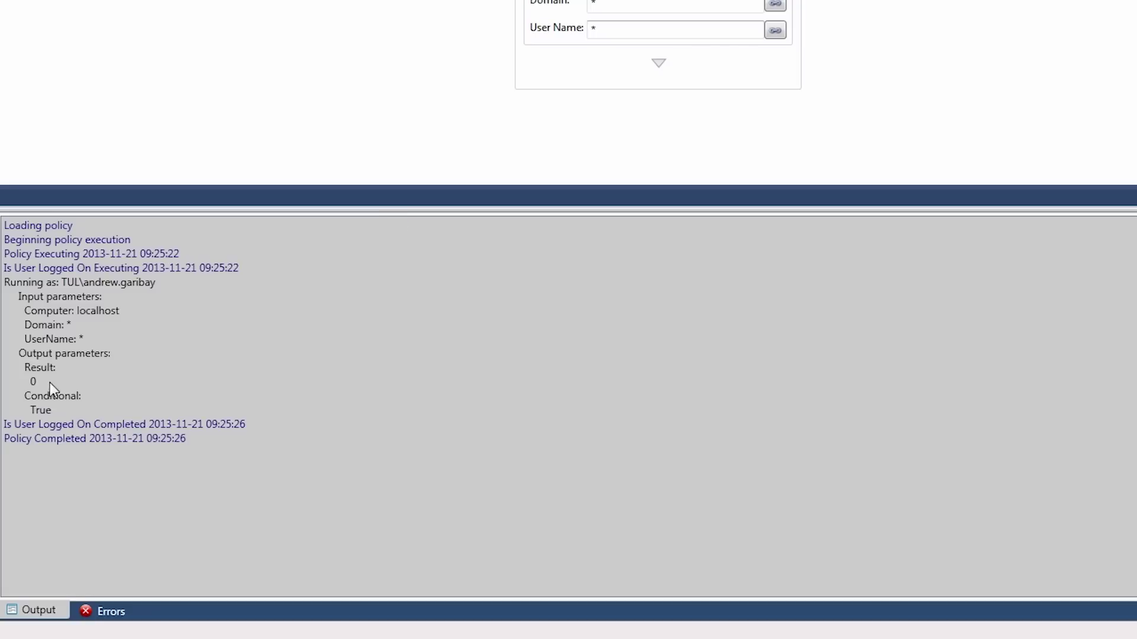
click(41, 368)
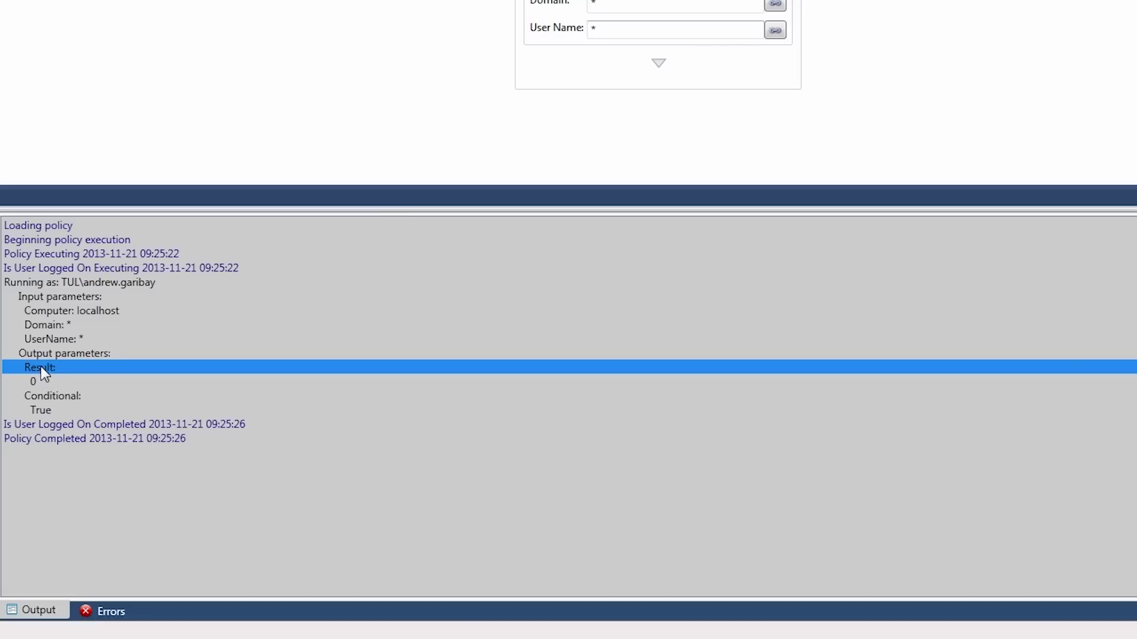
click(52, 395)
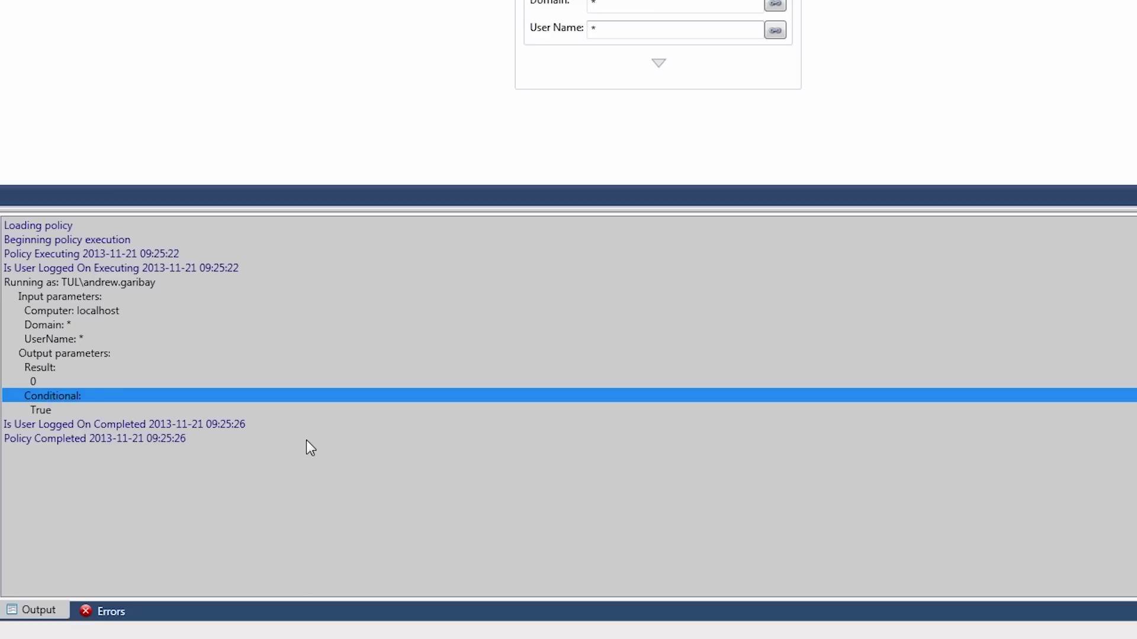
click(47, 410)
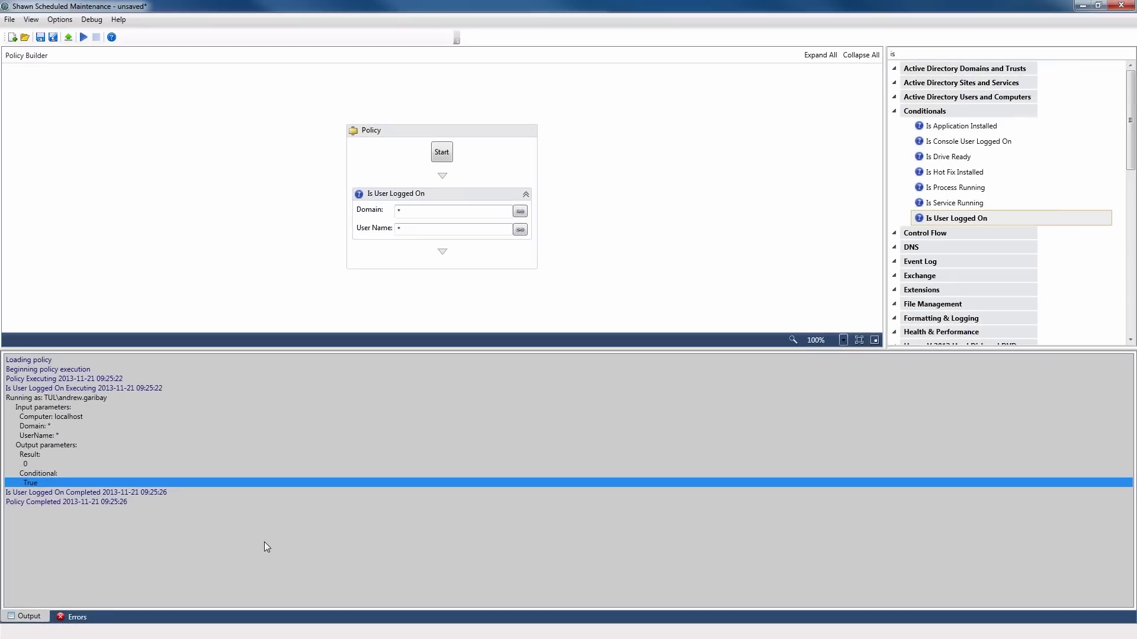
drag(402, 356, 394, 426)
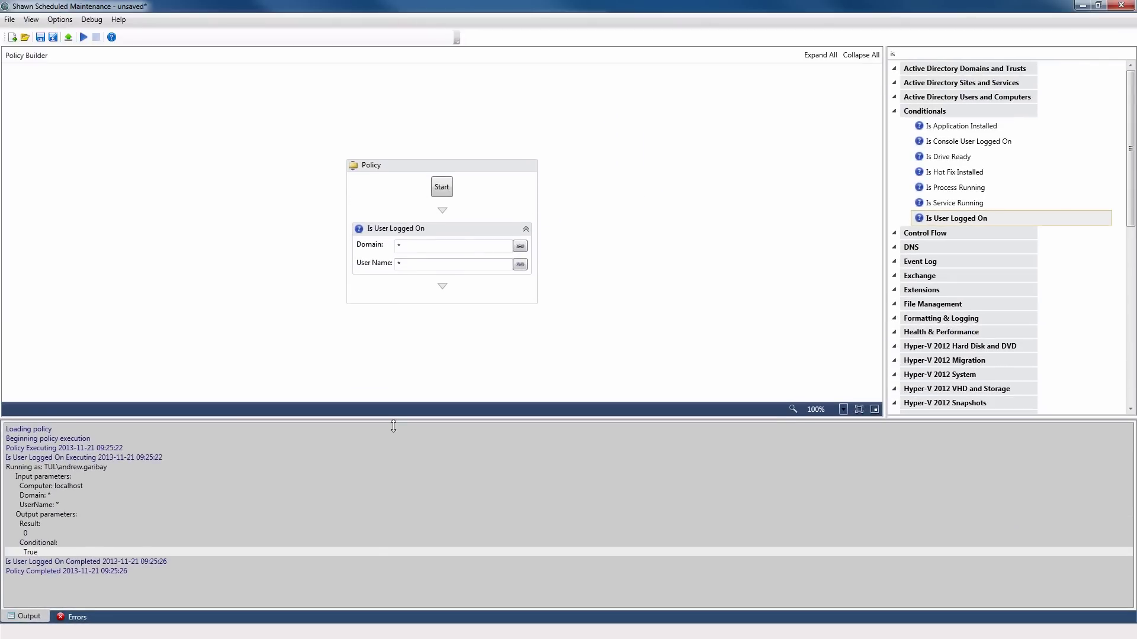
- Add an If/Else object below Is User Logged On, with its variable linked to IsUserLoggedOn.Conditional and the condition set to equals True
key(BackSpace)
key(BackSpace)
text(if)
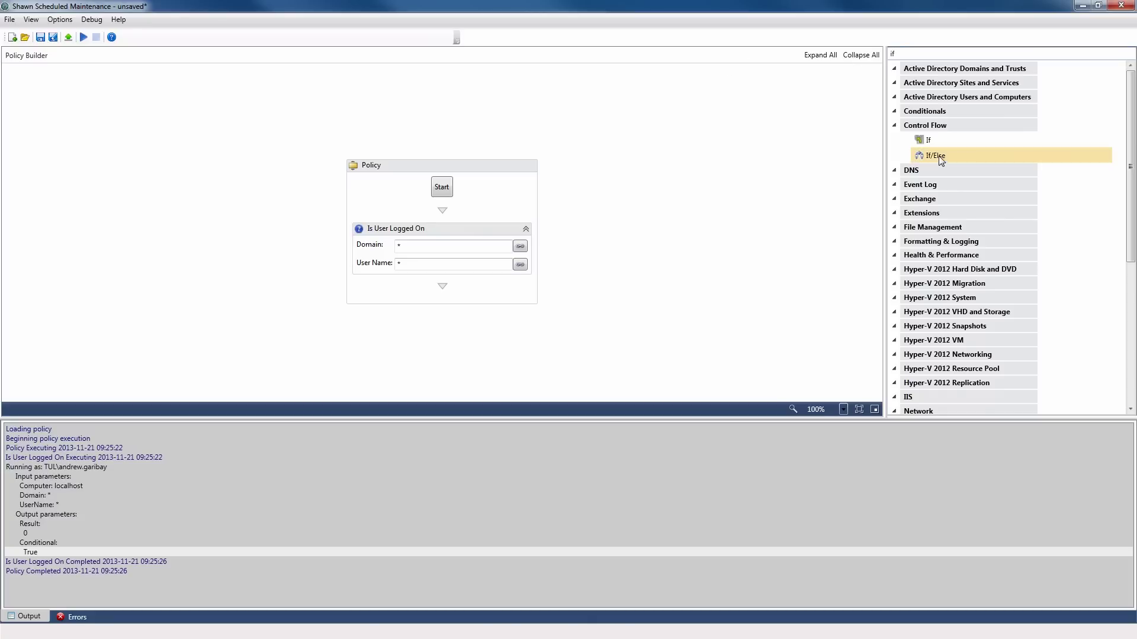
drag(934, 156, 455, 286)
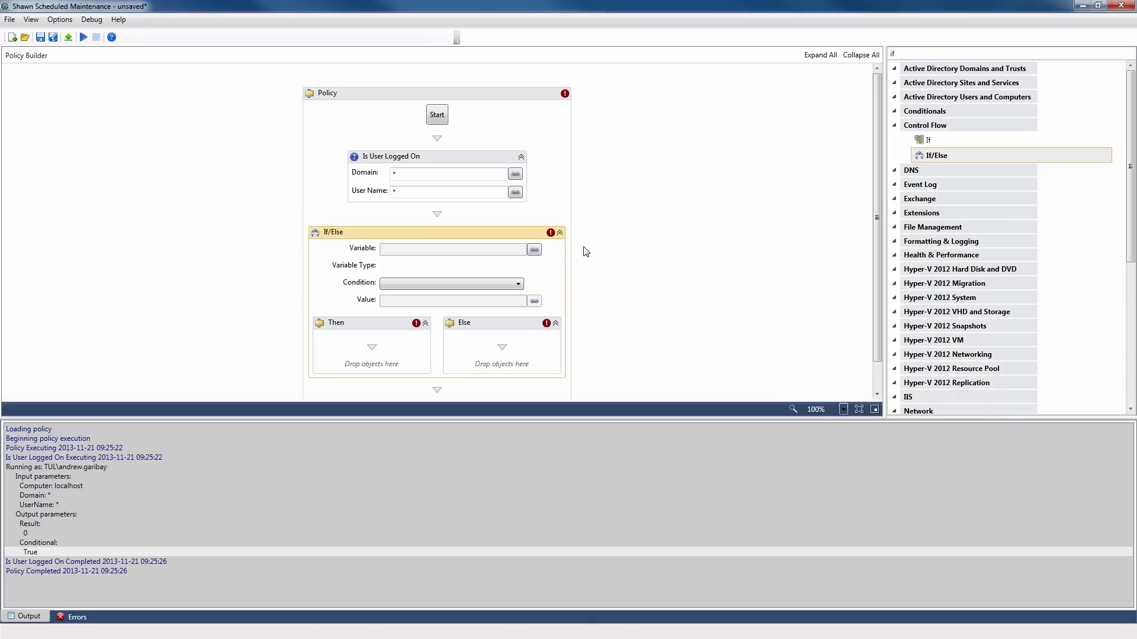
click(535, 249)
click(475, 294)
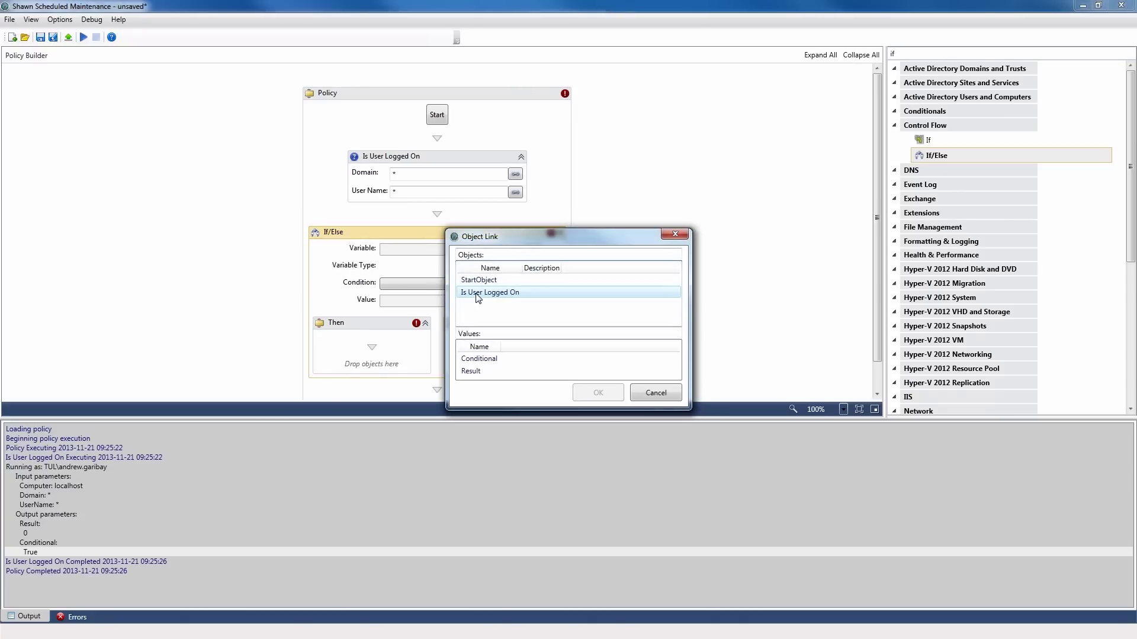
click(484, 359)
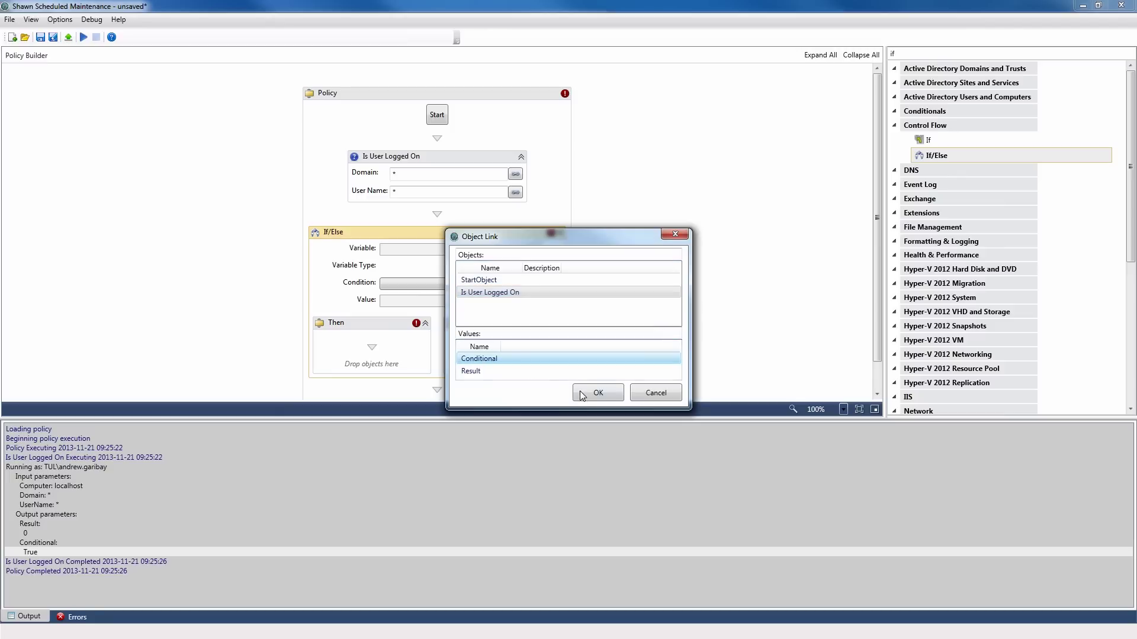
click(597, 393)
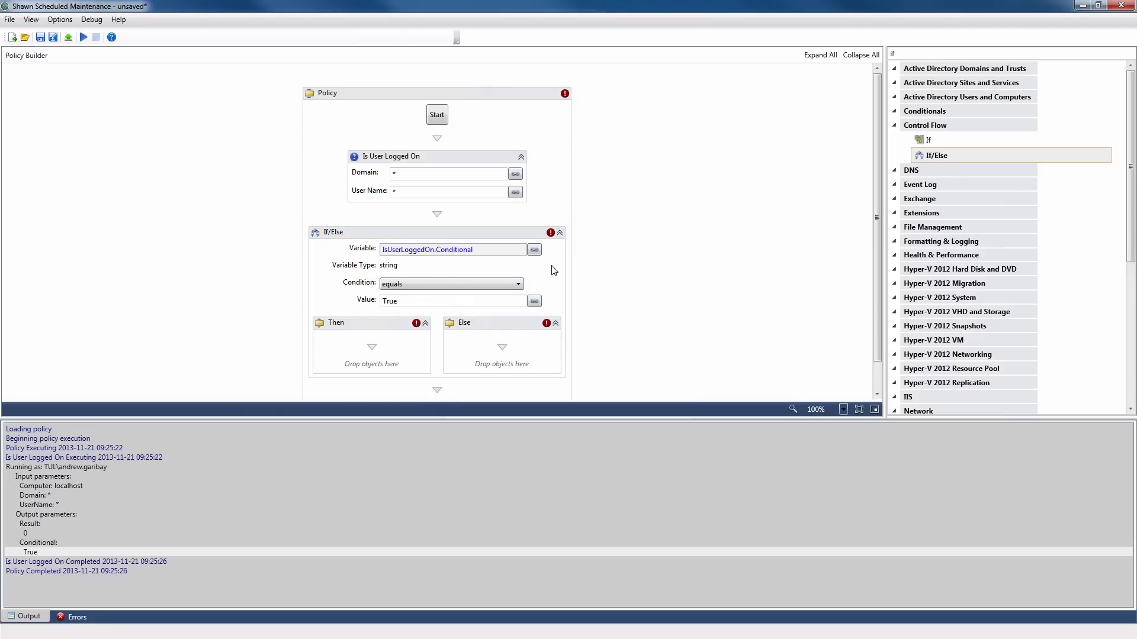
- Add the Flush DNS and Clear Event Logs objects, in that order, to the Else branch
click(919, 55)
text(flush)
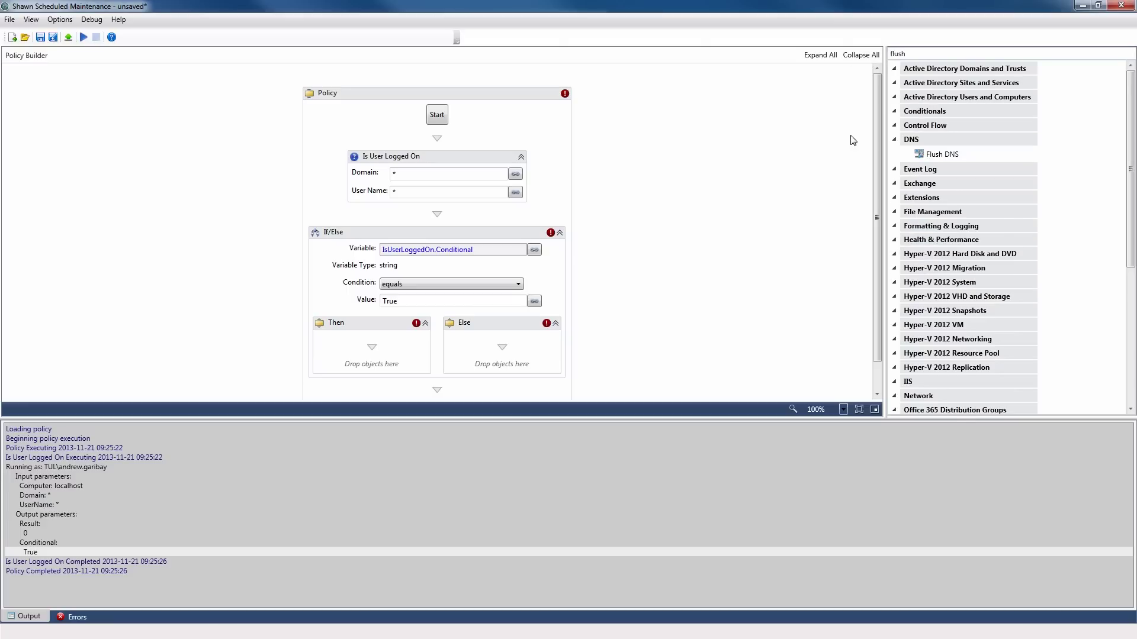
drag(932, 156, 553, 349)
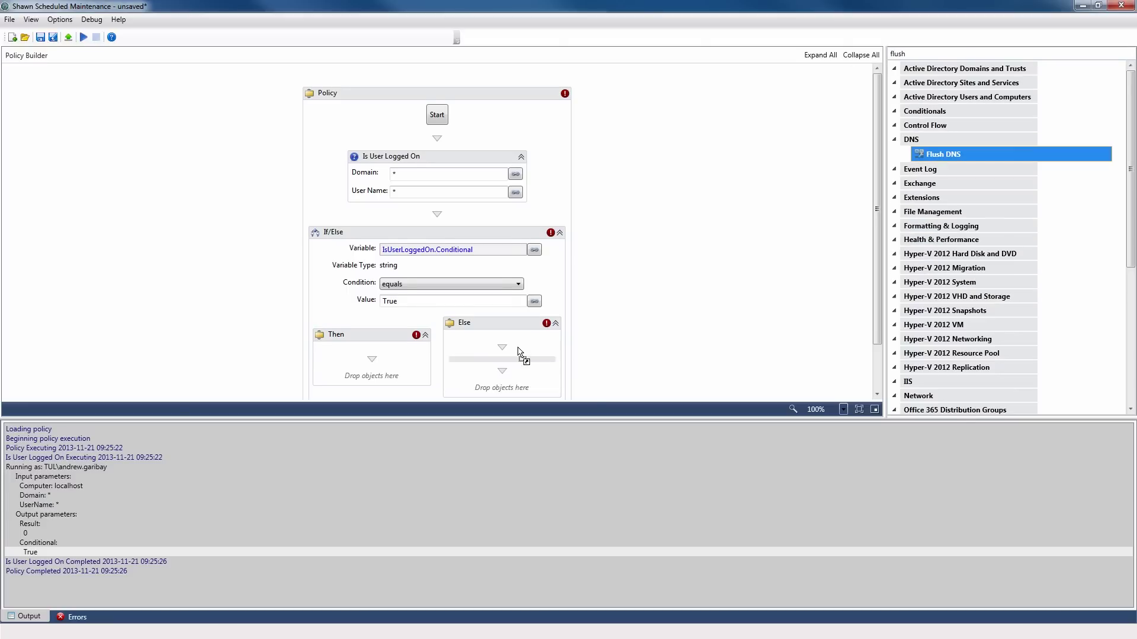
scroll(827, 202, down, 3)
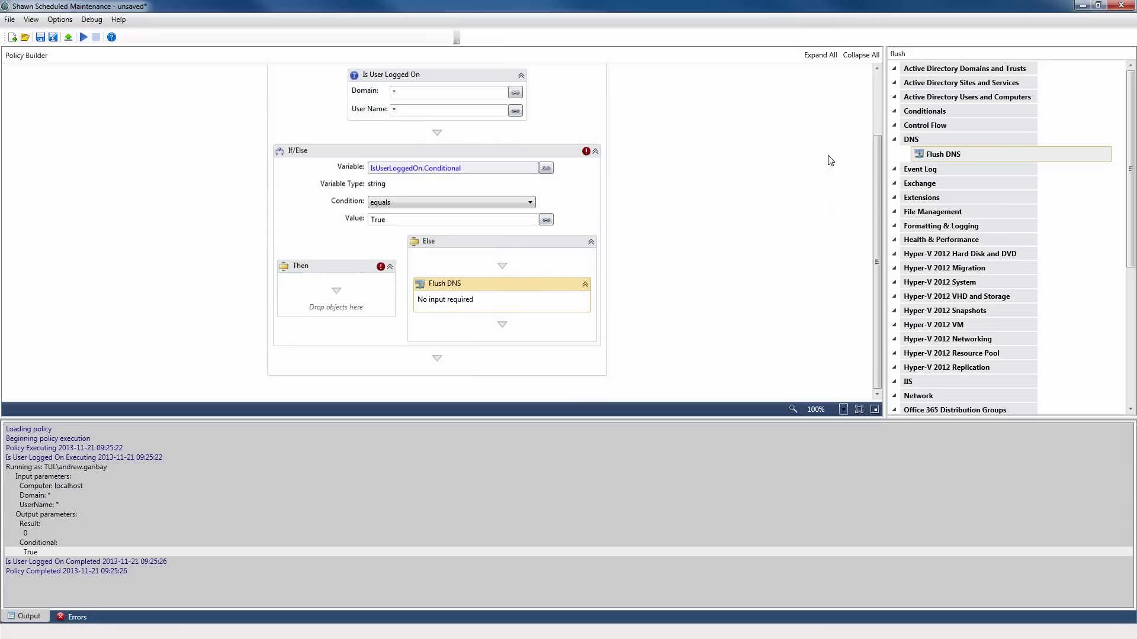
double_click(920, 55)
text(clear)
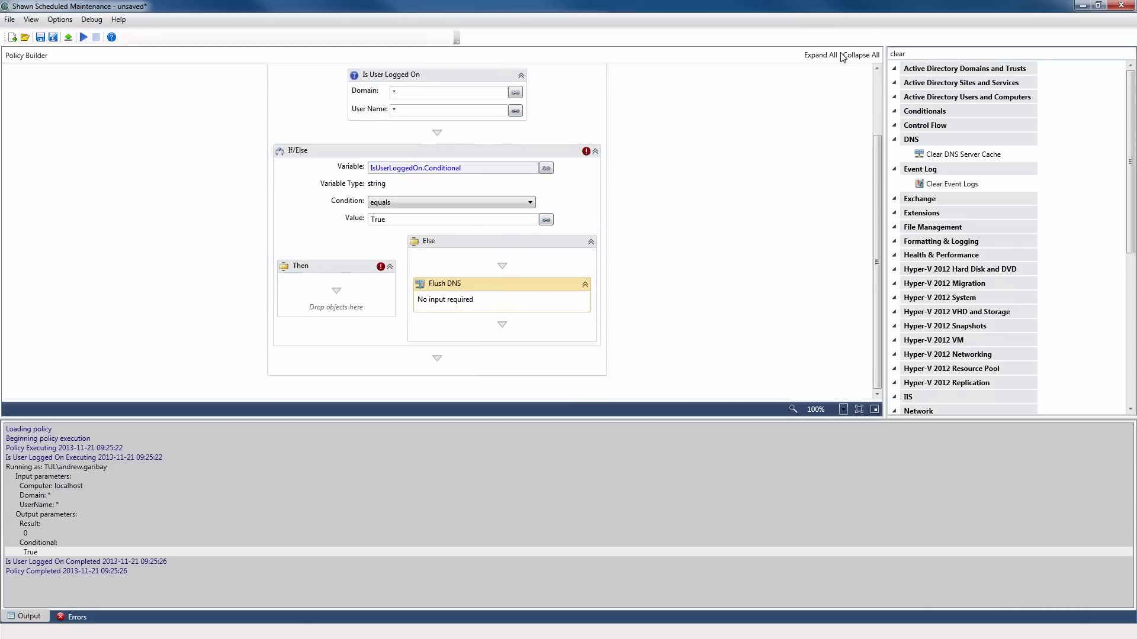
drag(950, 184, 549, 312)
- Search the objects for "emp" and add Empty Recycle Bin for all drives below Clear Event Logs in the Else branch
click(922, 56)
text(emp)
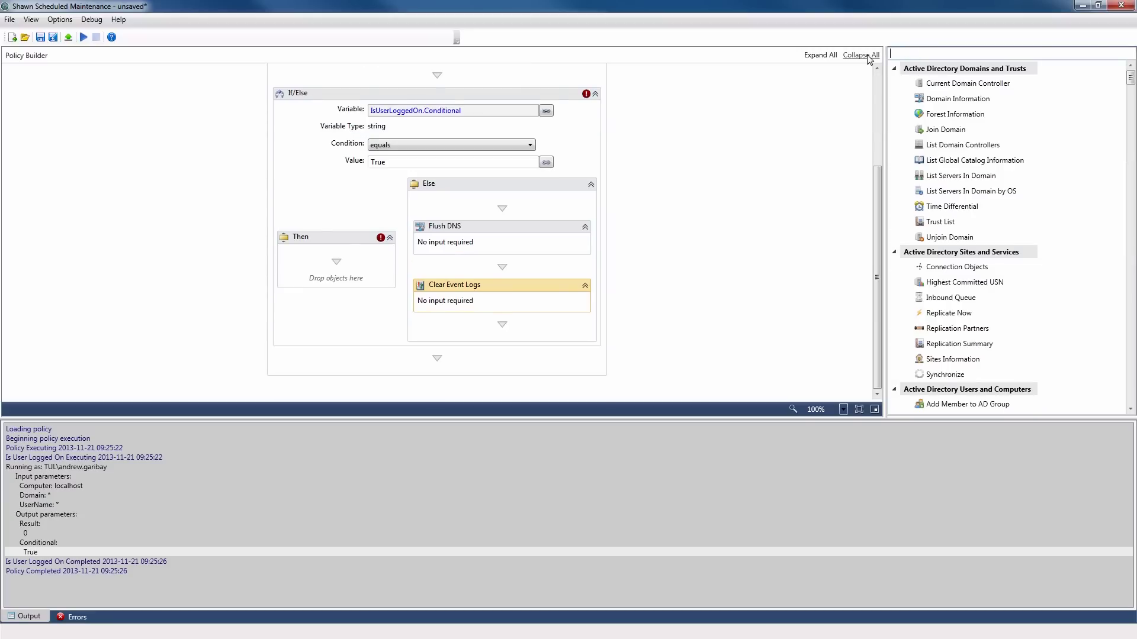
key(Return)
- Search the objects for "prom" and add the Prompt object to the Then branch
click(321, 256)
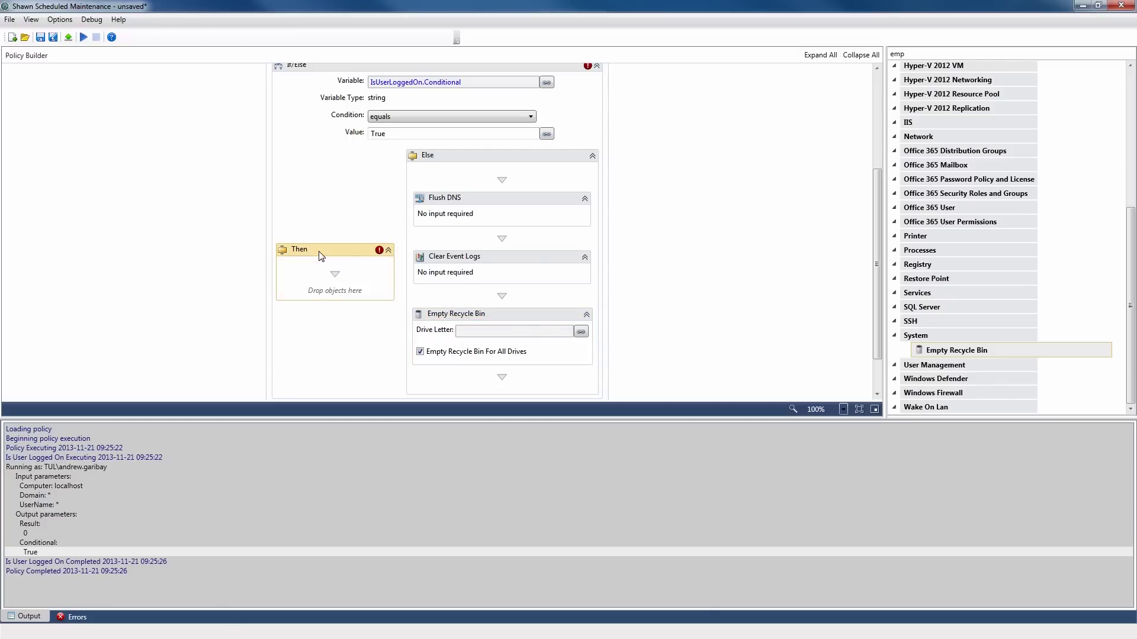
click(928, 54)
text(prom)
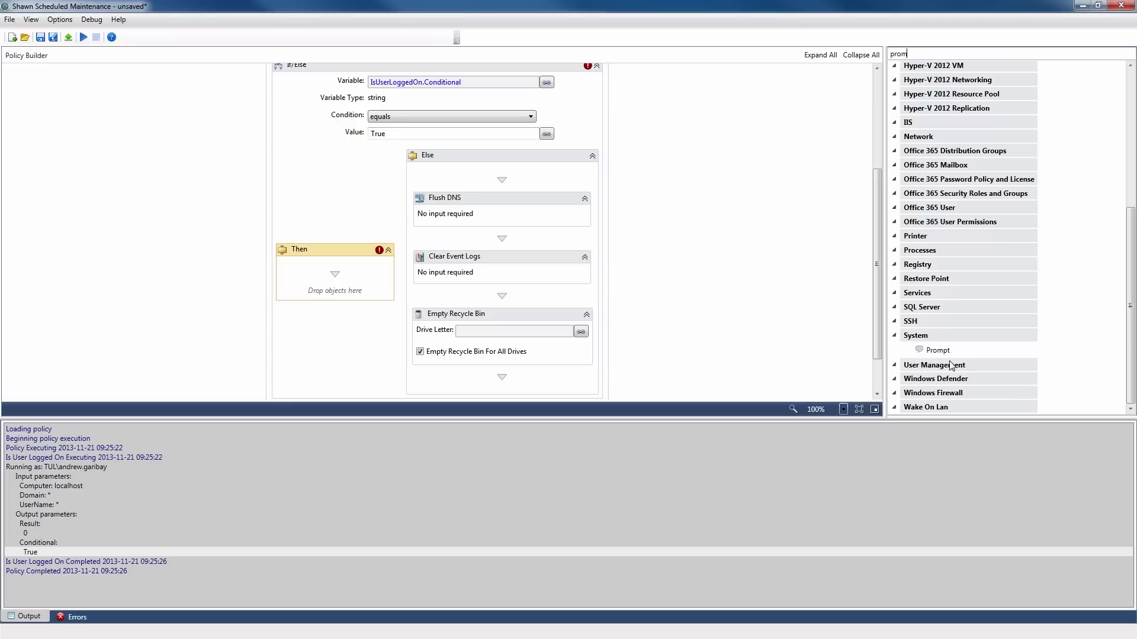
drag(962, 353, 333, 276)
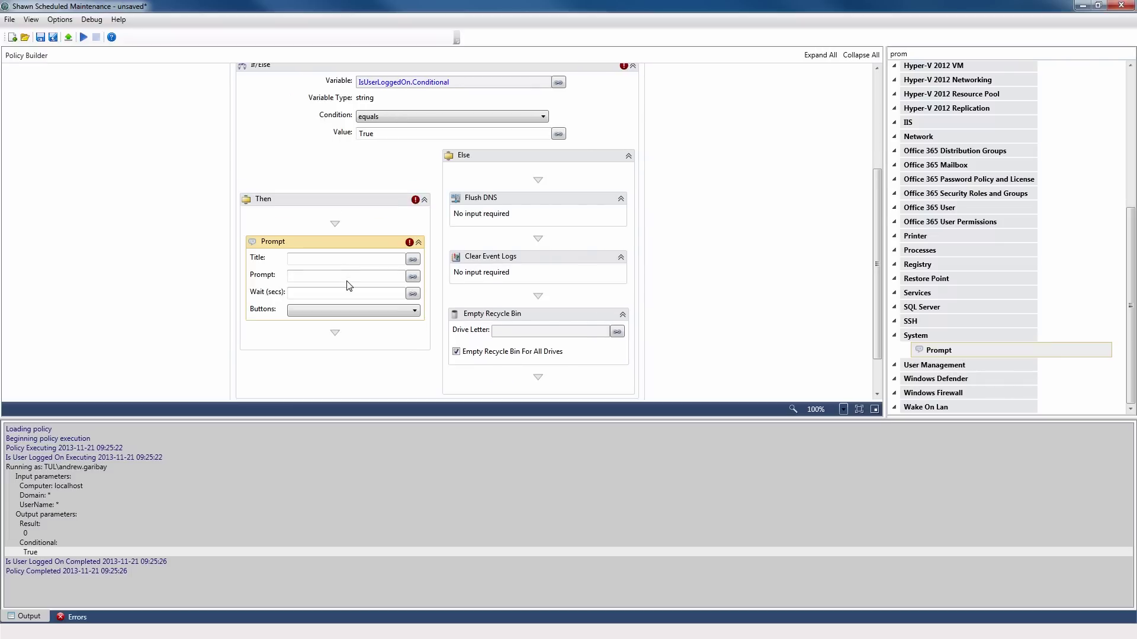
- Title the prompt "Scheduled Maintenance" with message "It is time for Scheduled Maintenance. Click Yes to proceed", a 120-second wait and Yes, No buttons
key(Tab)
text(It)
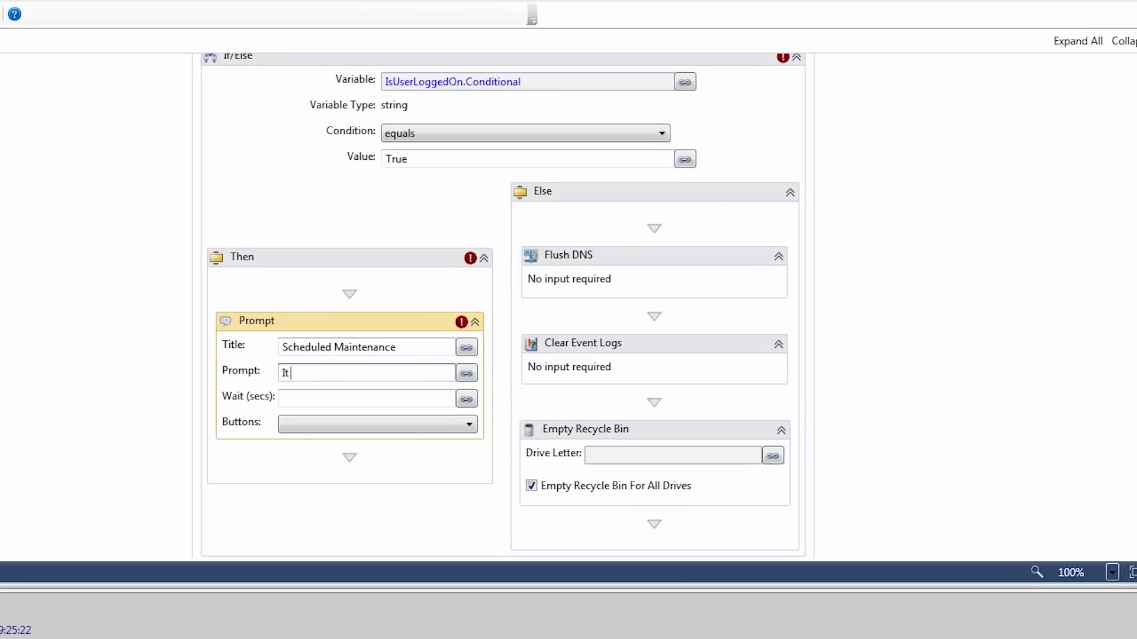
text( is time for)
text(Scheduled Maintenance.  Click Yes to proceed)
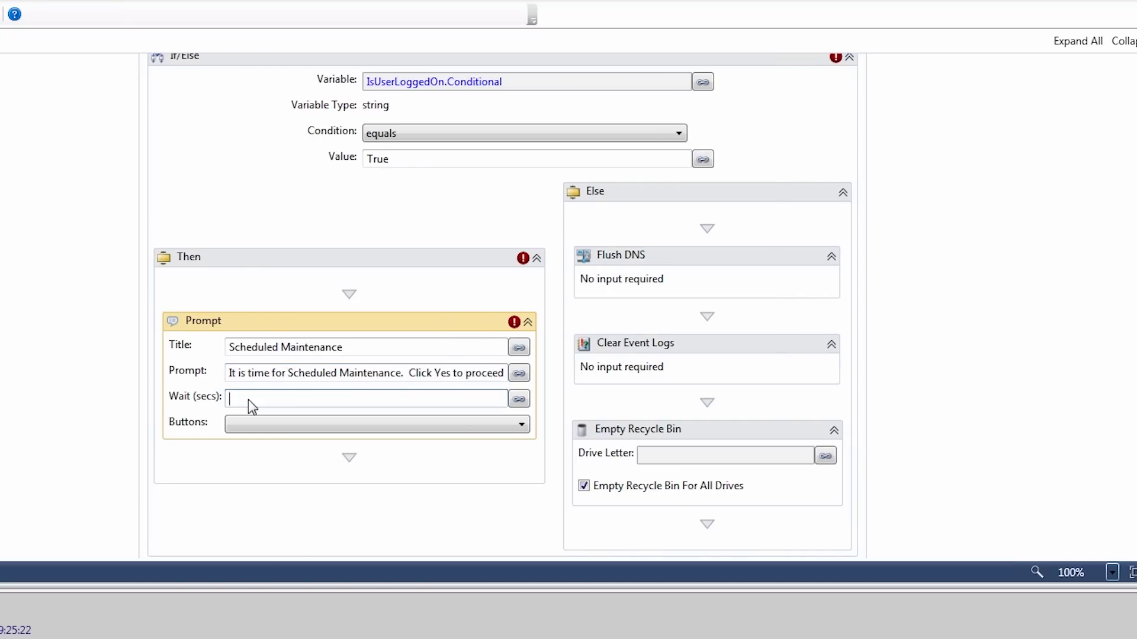
text(120)
click(271, 423)
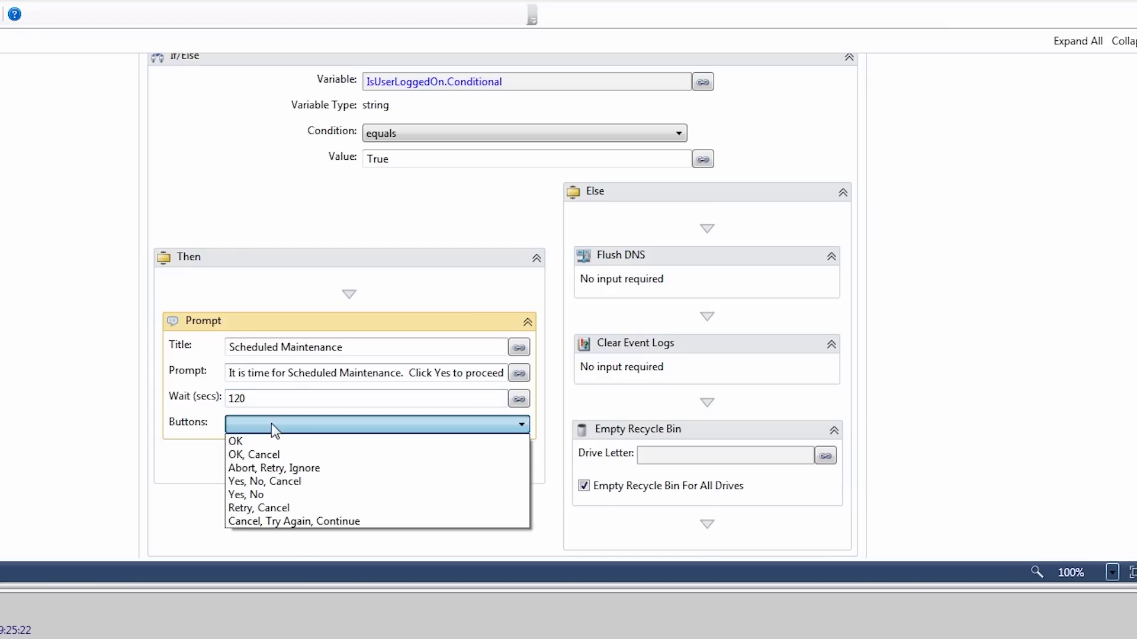
click(262, 496)
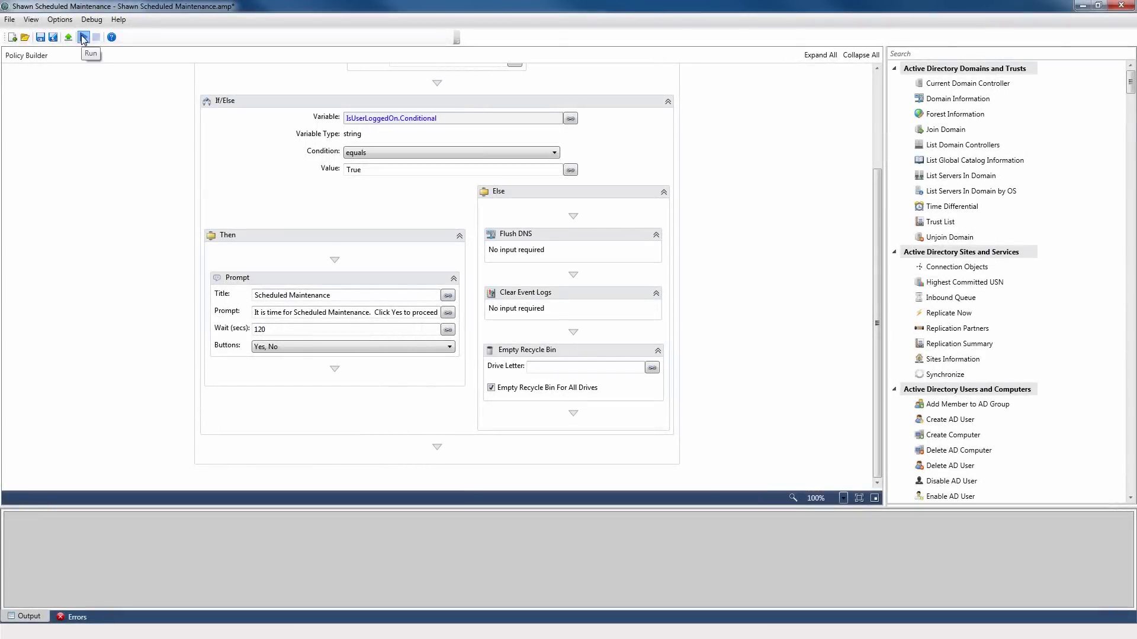
- Run the policy, answer Yes to the maintenance prompt, and examine the prompt's ClickResult in the output
click(84, 38)
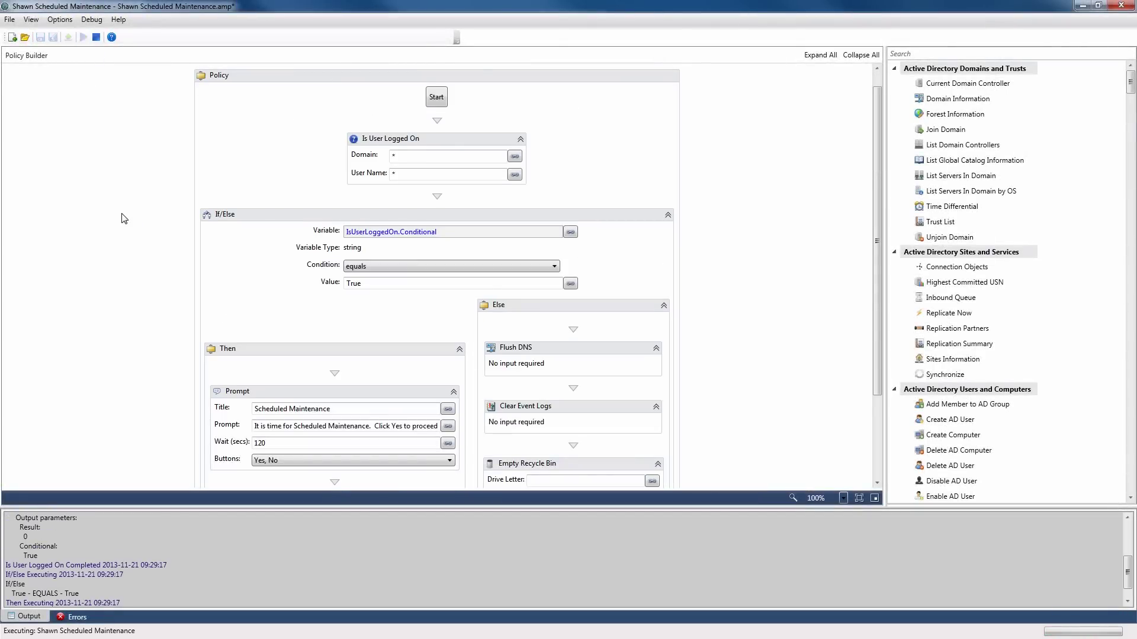
drag(89, 241, 424, 189)
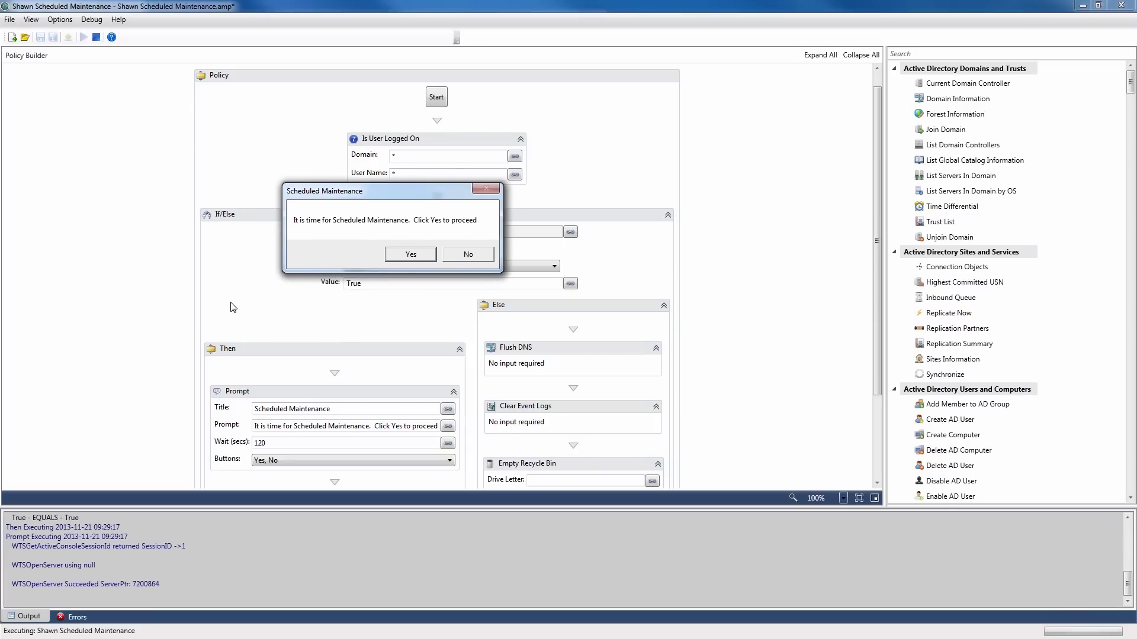
click(410, 254)
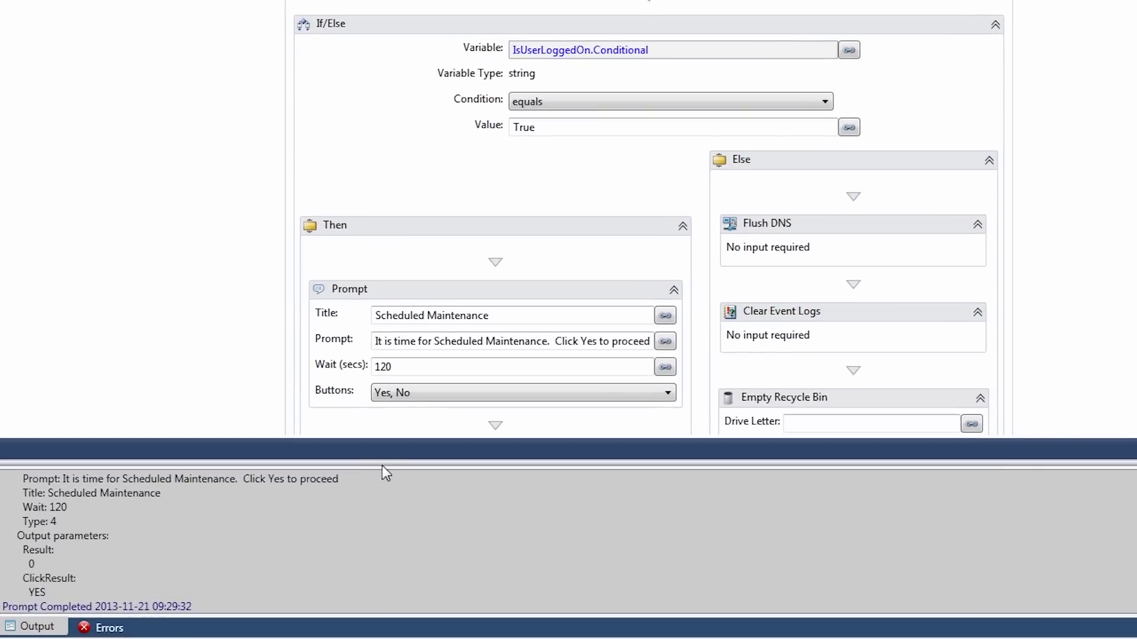
drag(385, 471, 426, 151)
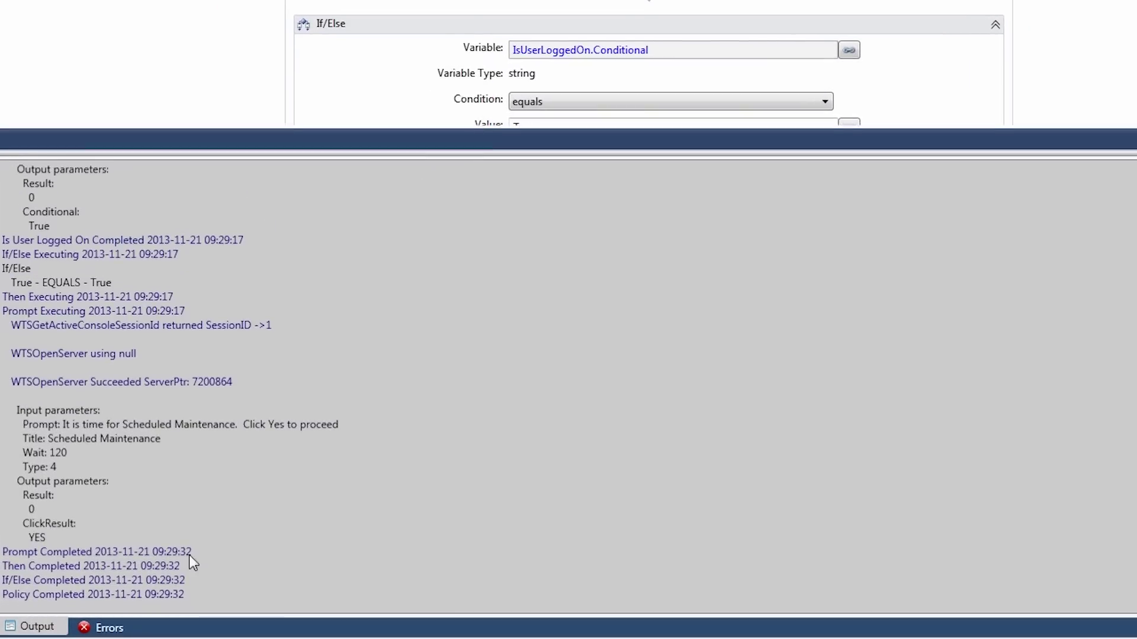
click(41, 541)
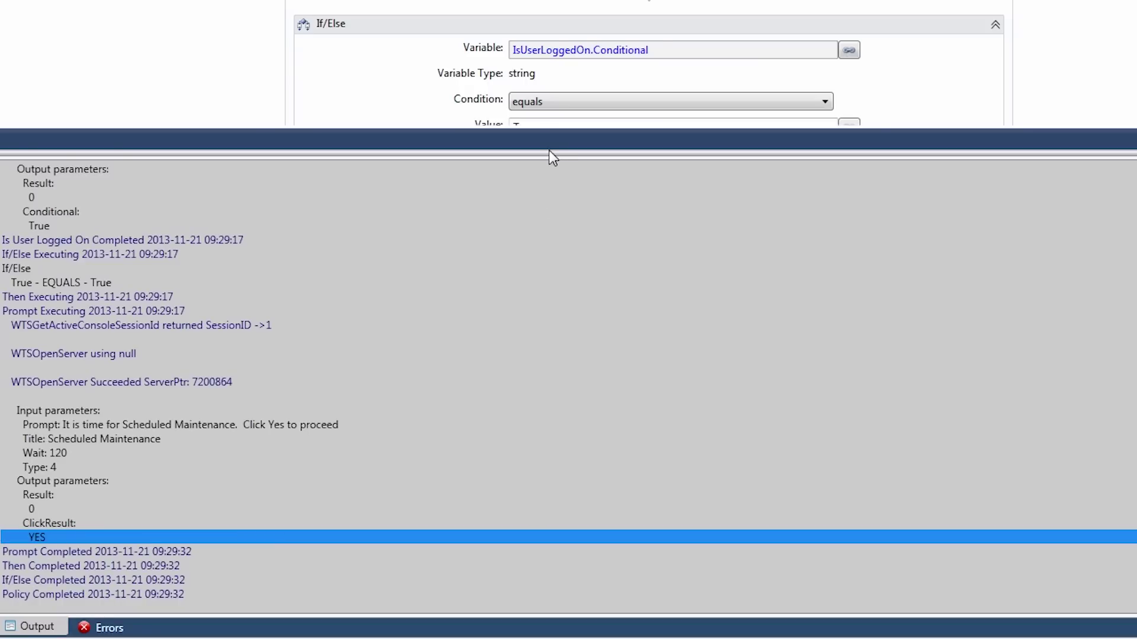
drag(554, 160, 533, 488)
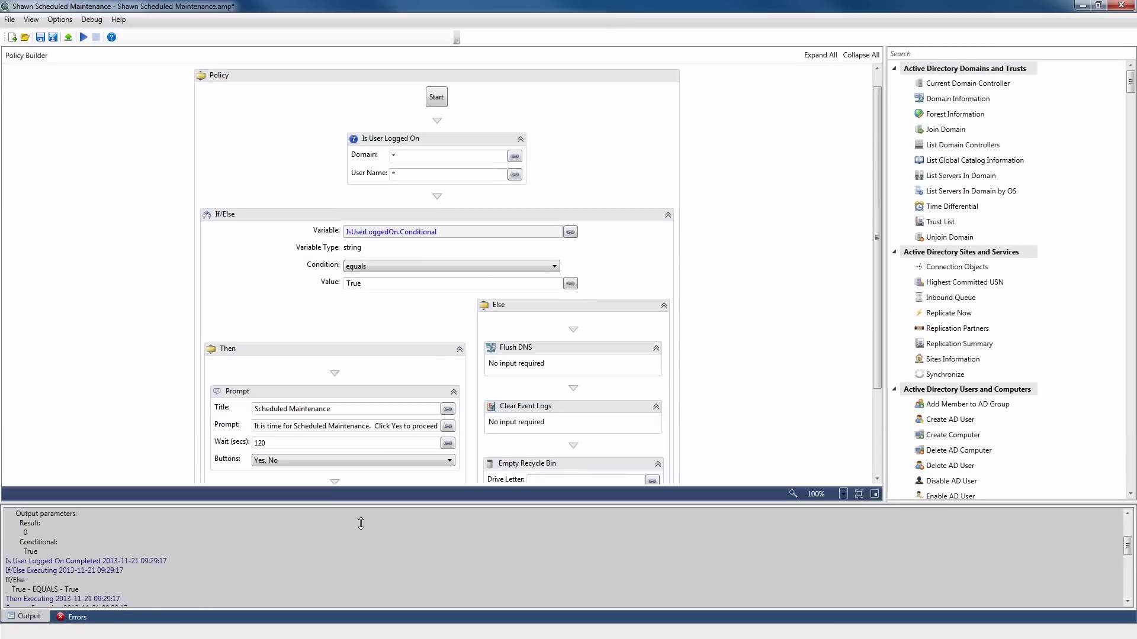
drag(361, 523, 361, 533)
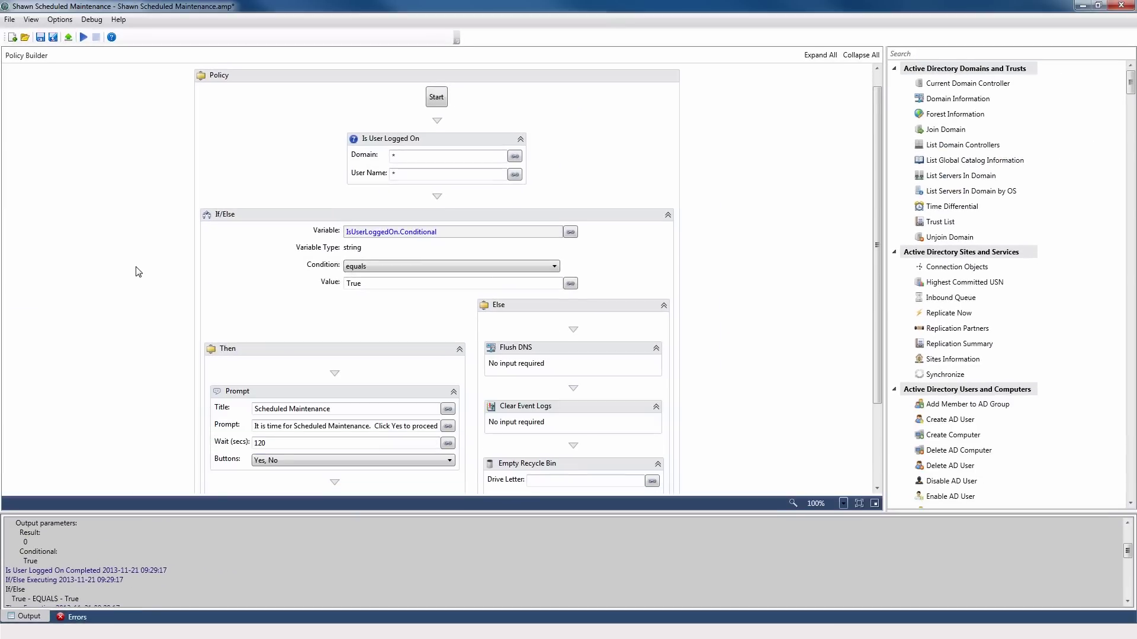
- Review the maintenance policy, including the nested If on the prompt's answer and its Flush DNS object, and upload the policy to N-central
scroll(140, 271, down, 4)
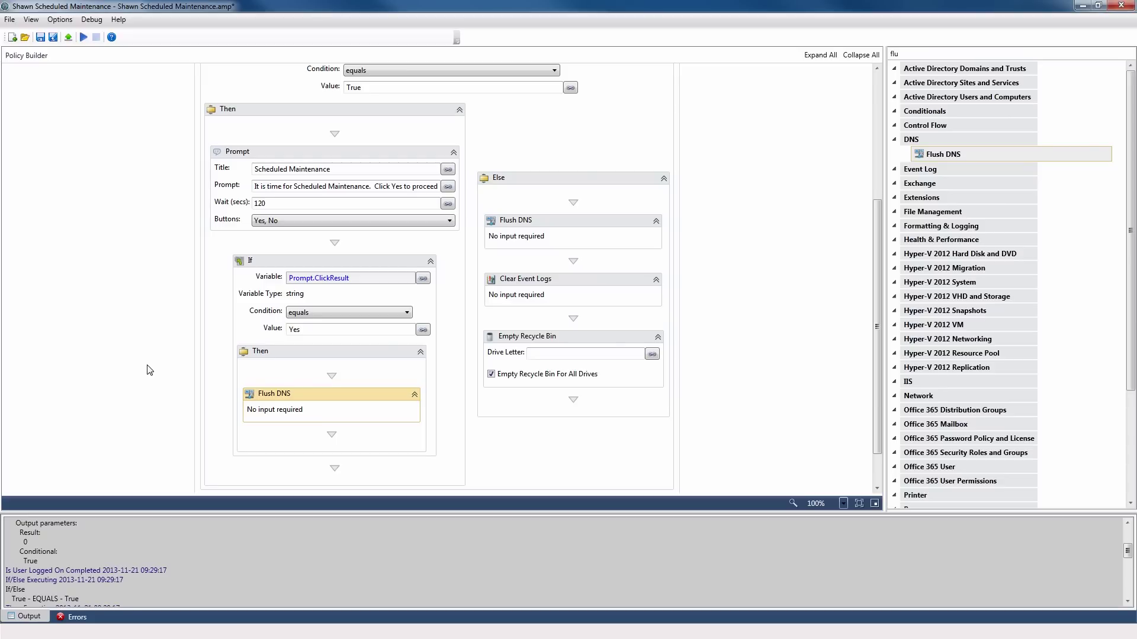
scroll(150, 370, up, 6)
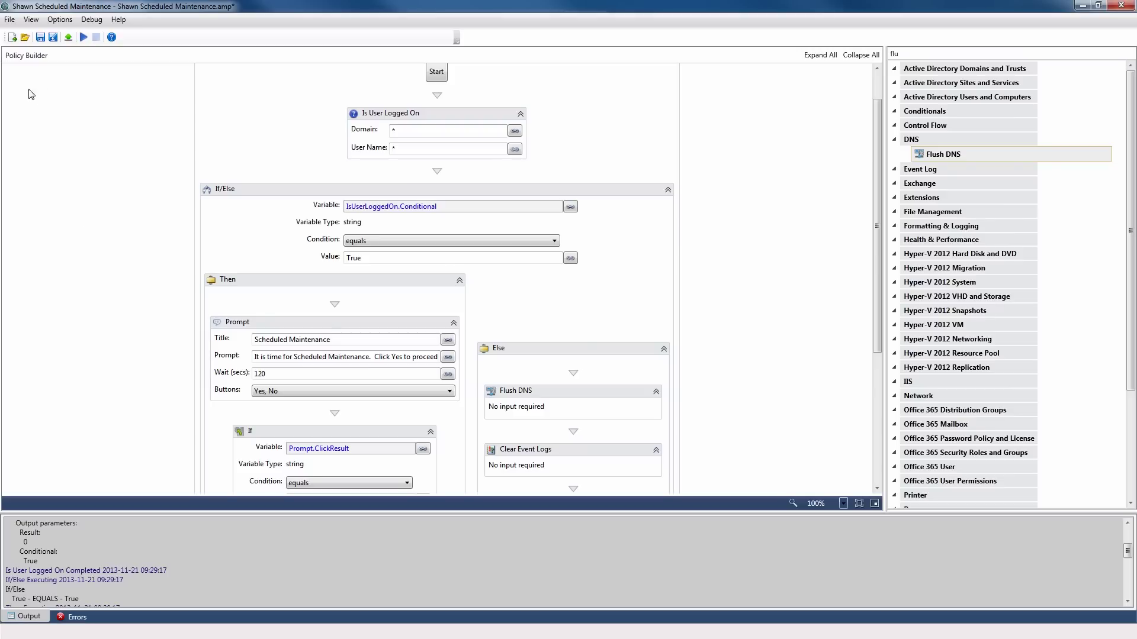
click(68, 37)
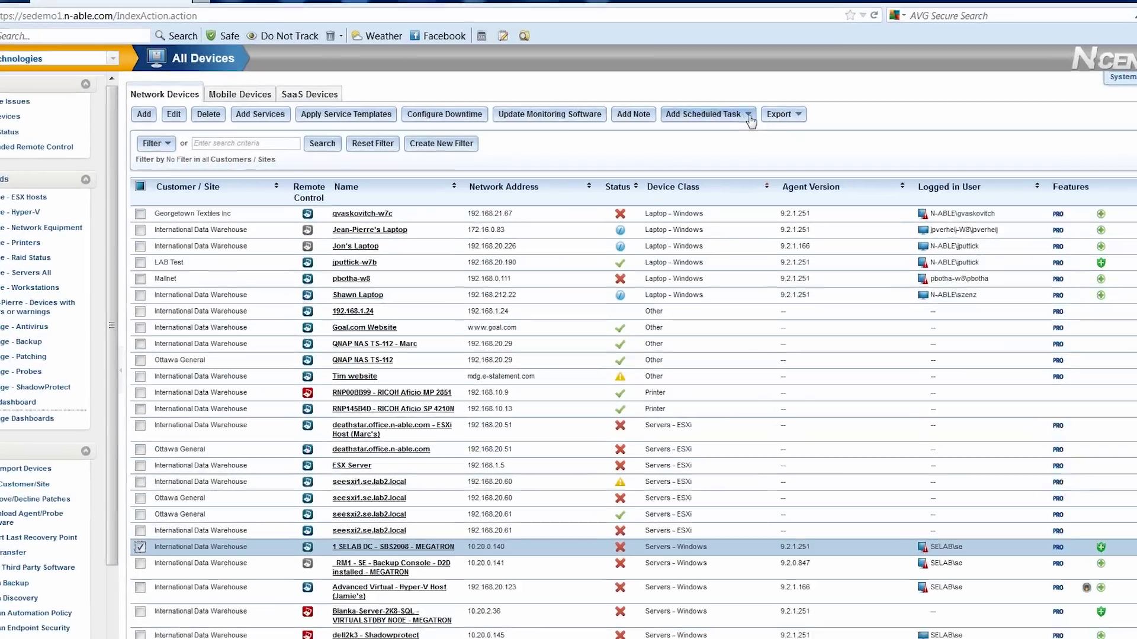
- Switch to N-central and set up a scheduled automation policy task using Send Message to Logged on User for the selected SBS2008 server
click(723, 120)
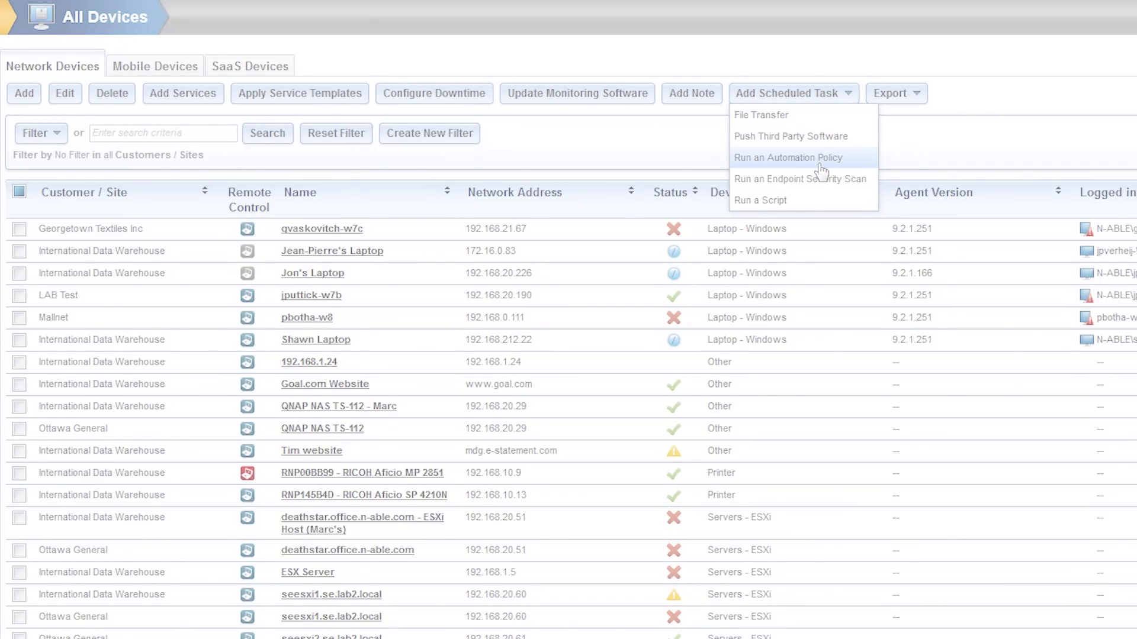
click(821, 166)
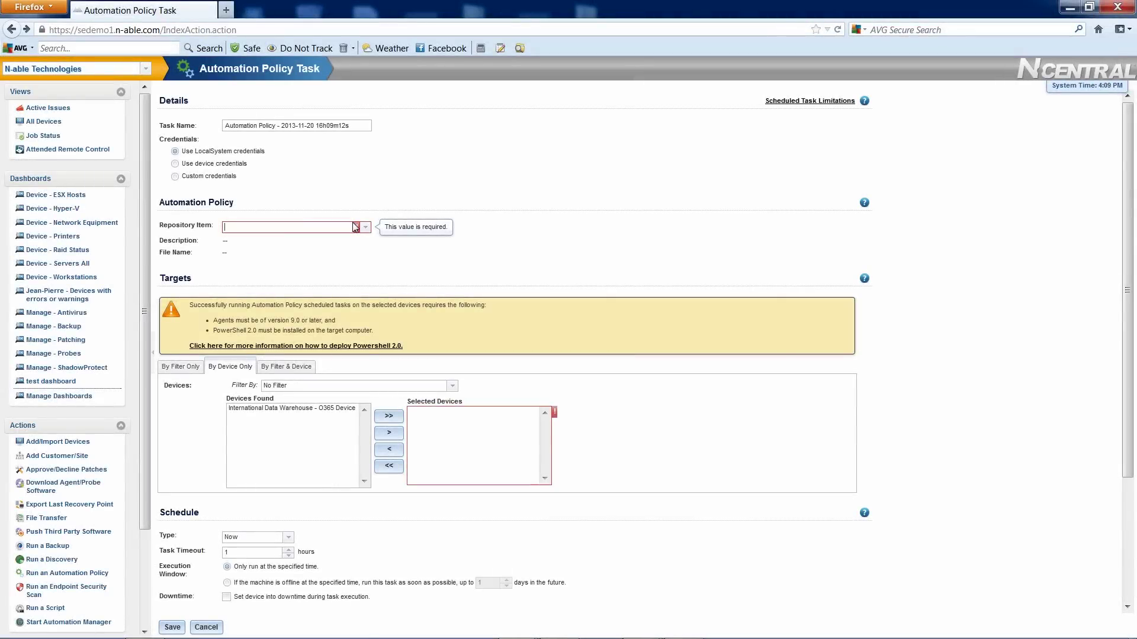
click(365, 227)
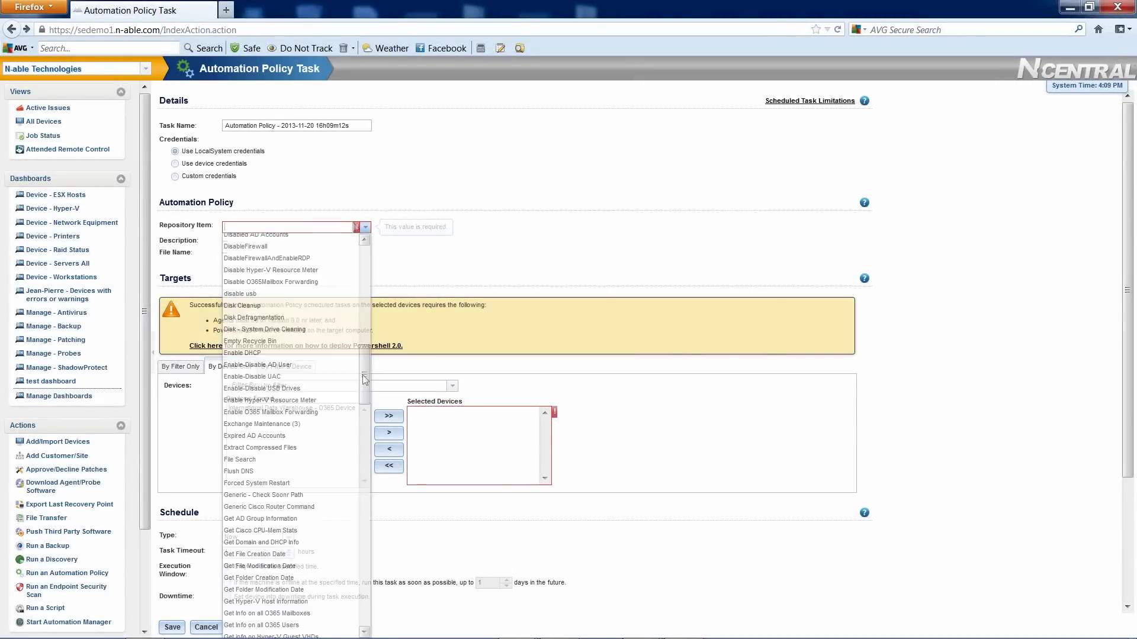
drag(366, 387, 368, 539)
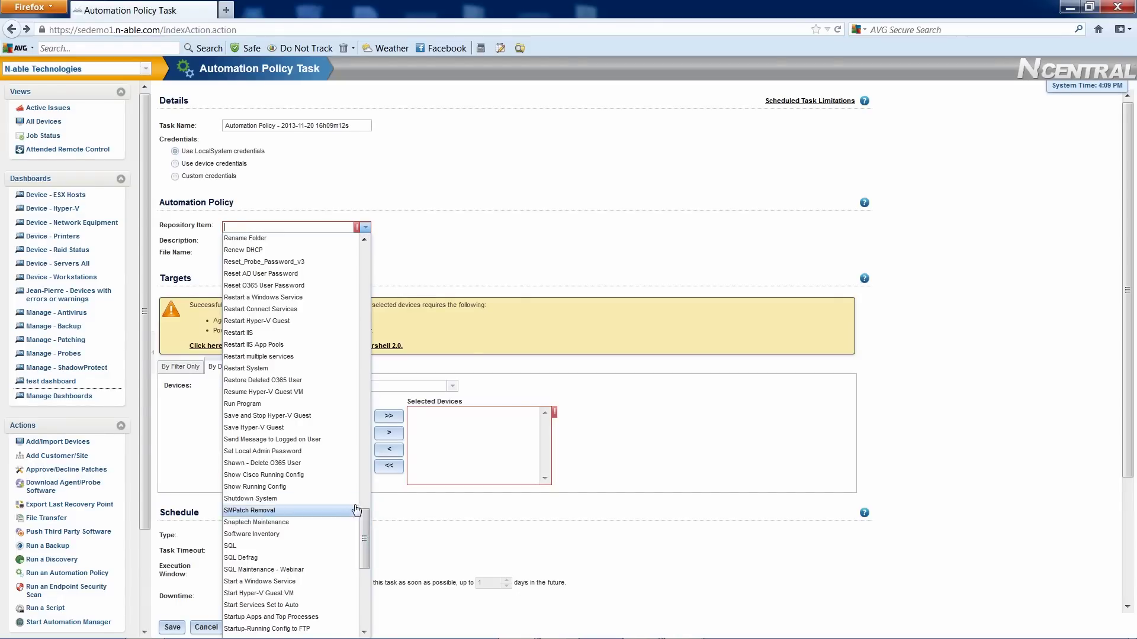
click(303, 440)
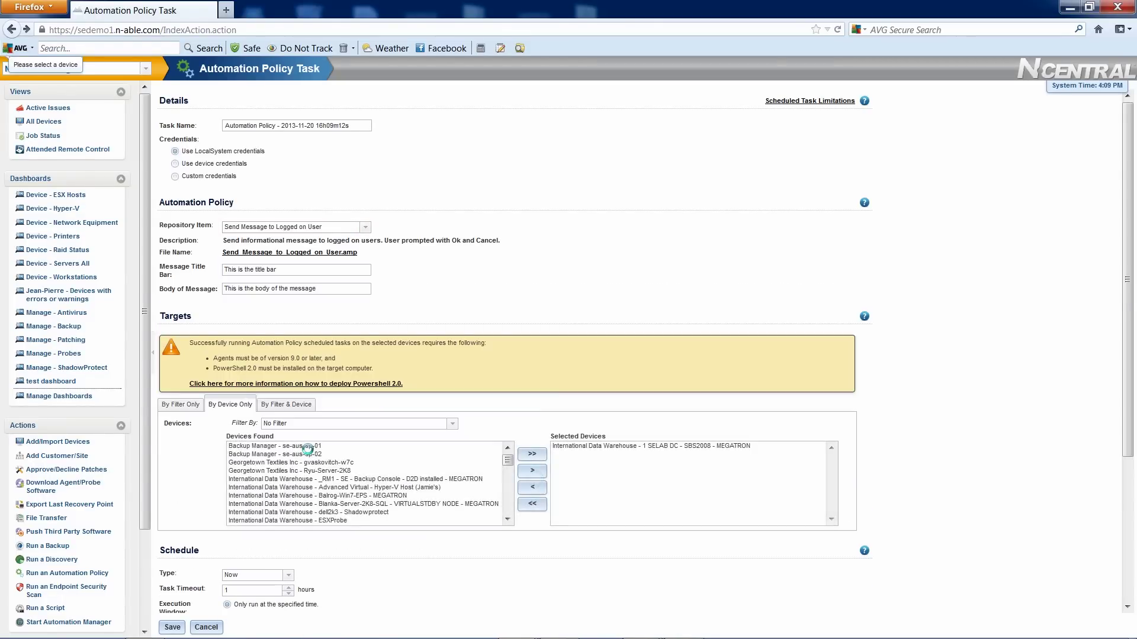
scroll(294, 441, down, 3)
click(295, 439)
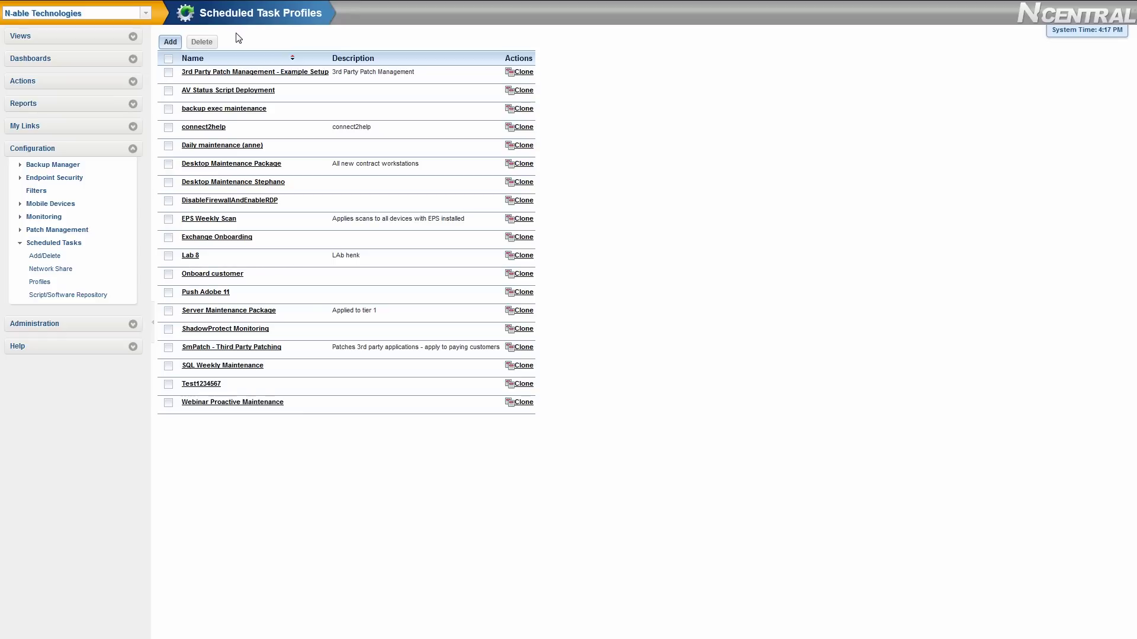
- Start a new scheduled task profile and open the choice of task types to add
click(170, 43)
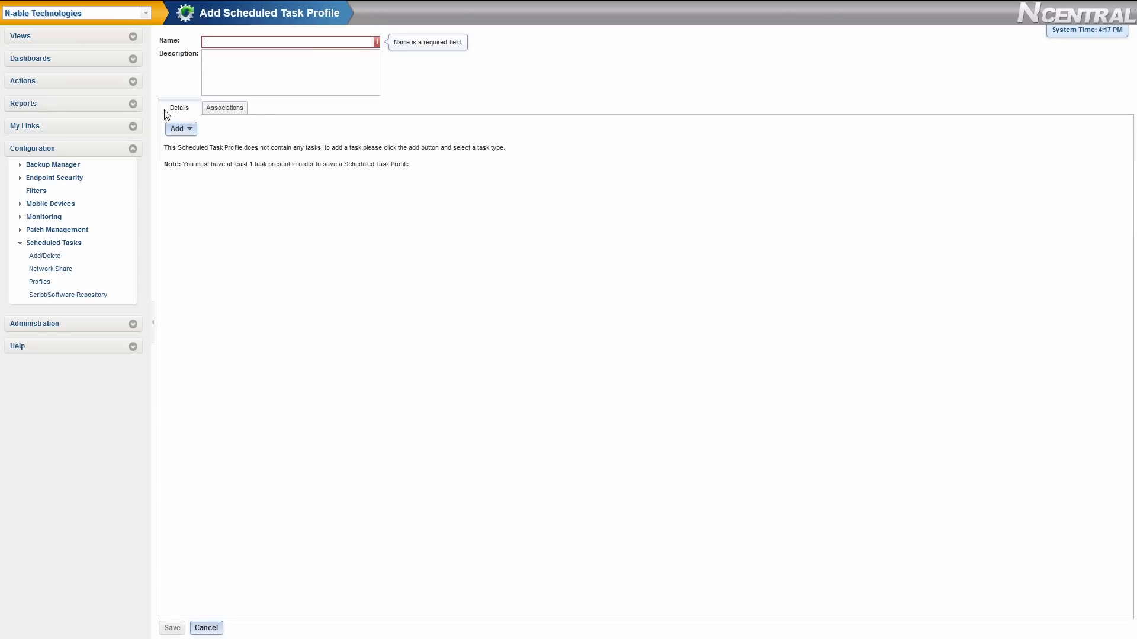
click(195, 132)
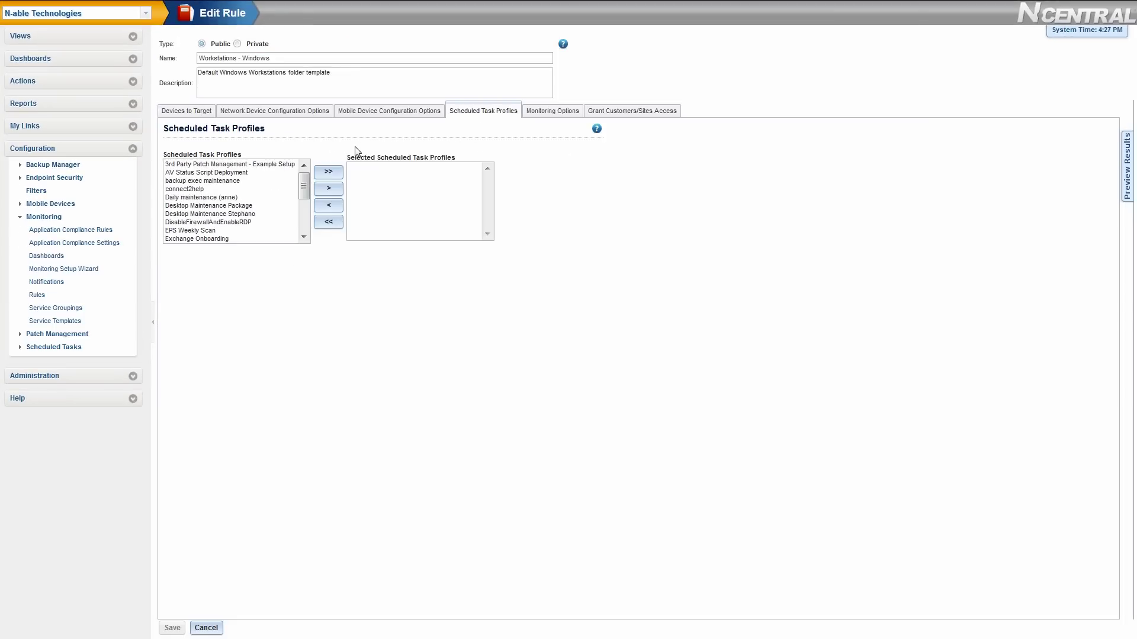
- Assign the Desktop Maintenance Package task profile to the Workstations - Windows rule and review its monitoring and network device configuration options
click(242, 206)
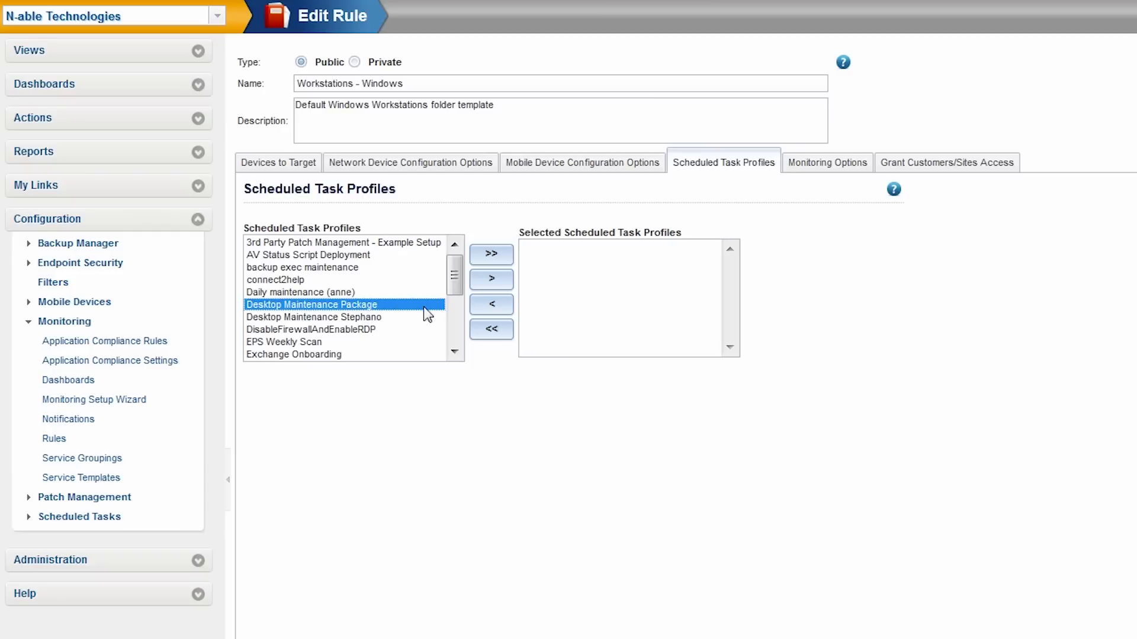
click(510, 280)
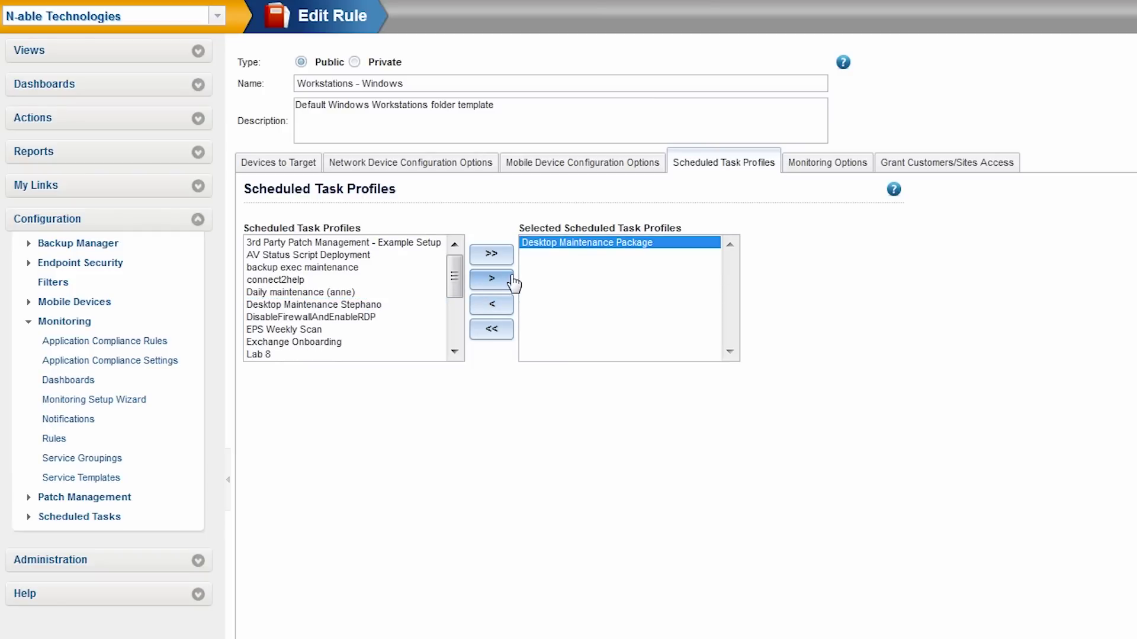
click(823, 161)
click(677, 431)
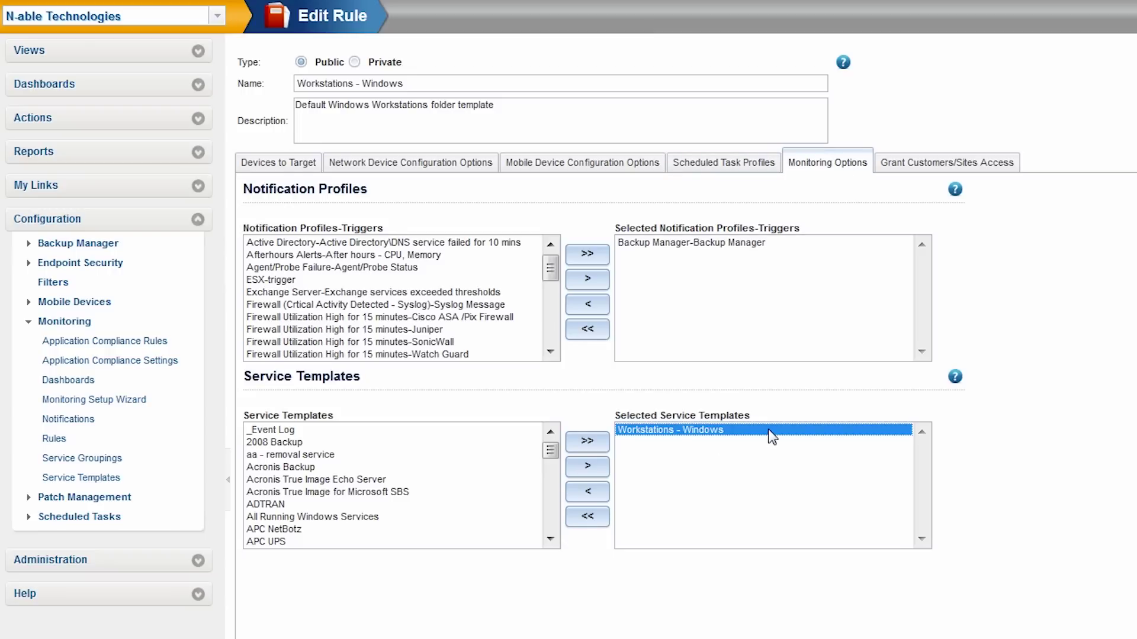
click(765, 243)
click(468, 172)
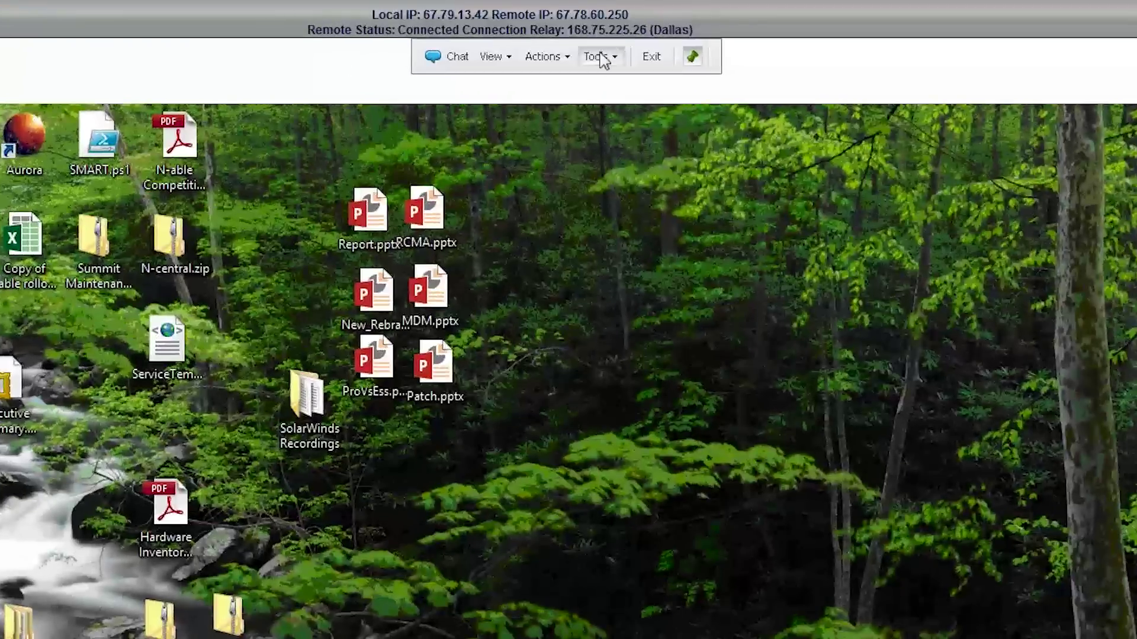
- Examine the remote control session's tools, actions, view and chat options
click(585, 40)
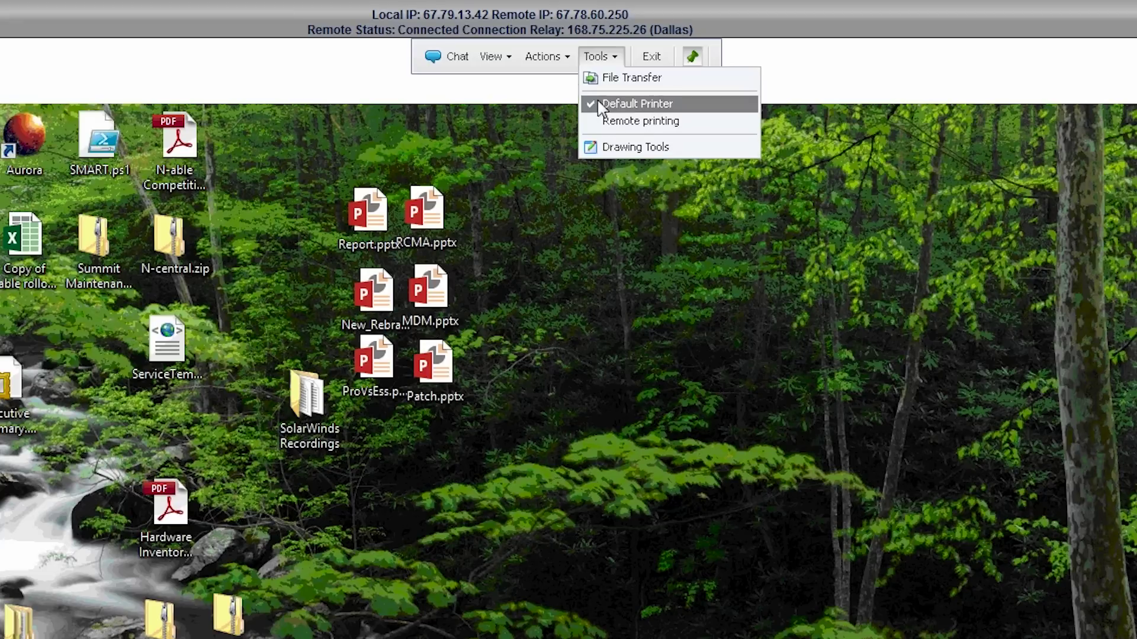
click(544, 57)
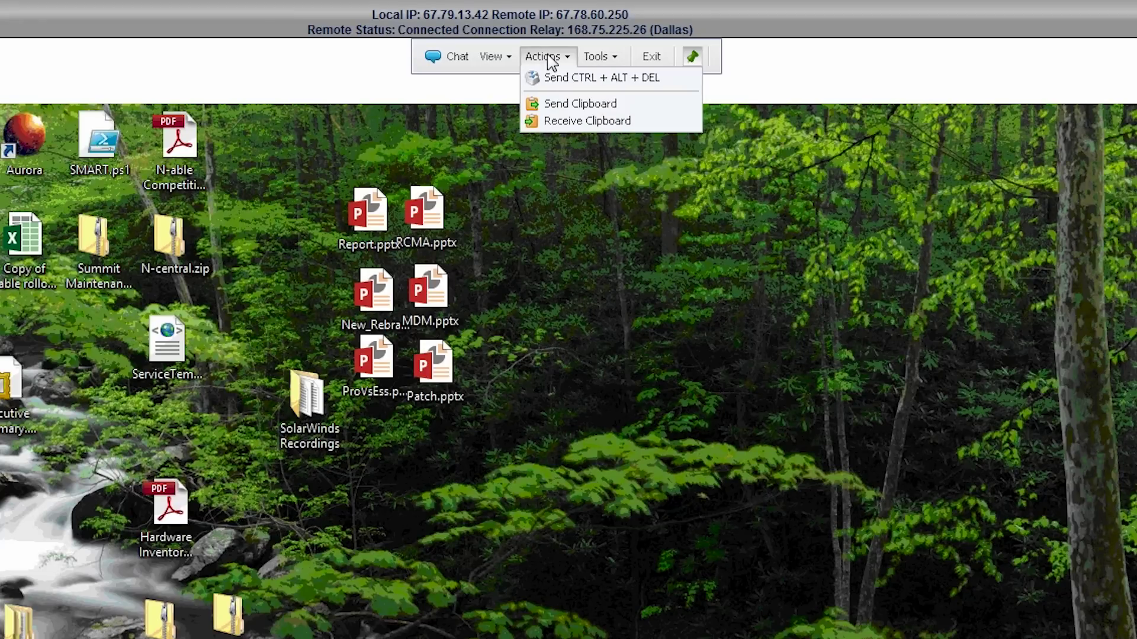
click(497, 57)
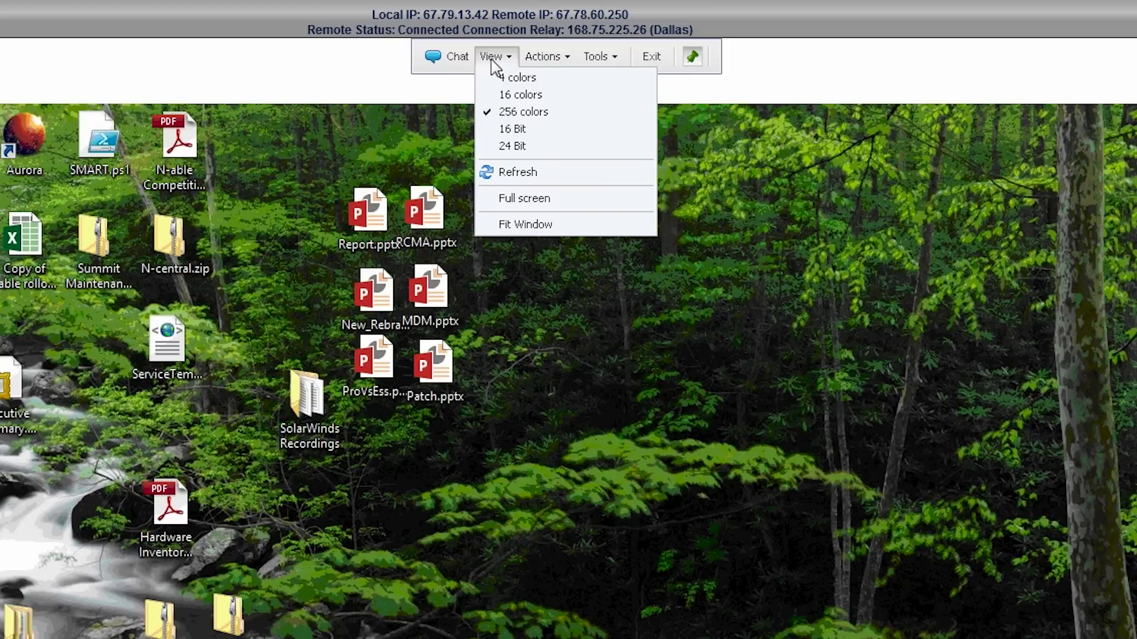
click(414, 58)
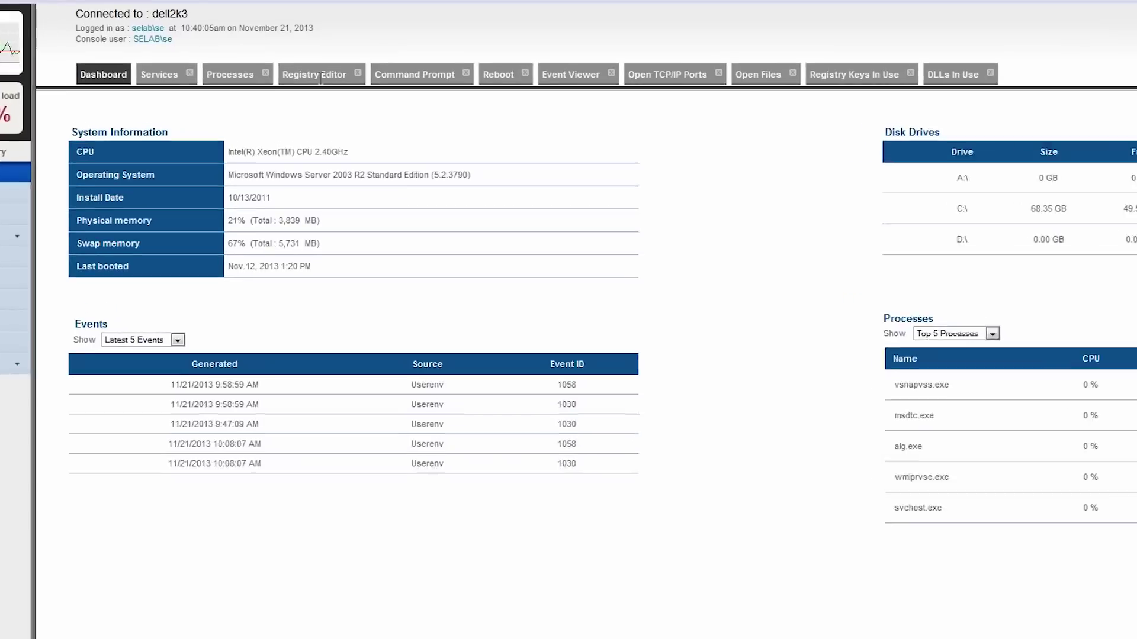
- Examine the dell2k3 server's registry editor, command prompt, services, processes, reboot options and event viewer in the remote support console
click(315, 88)
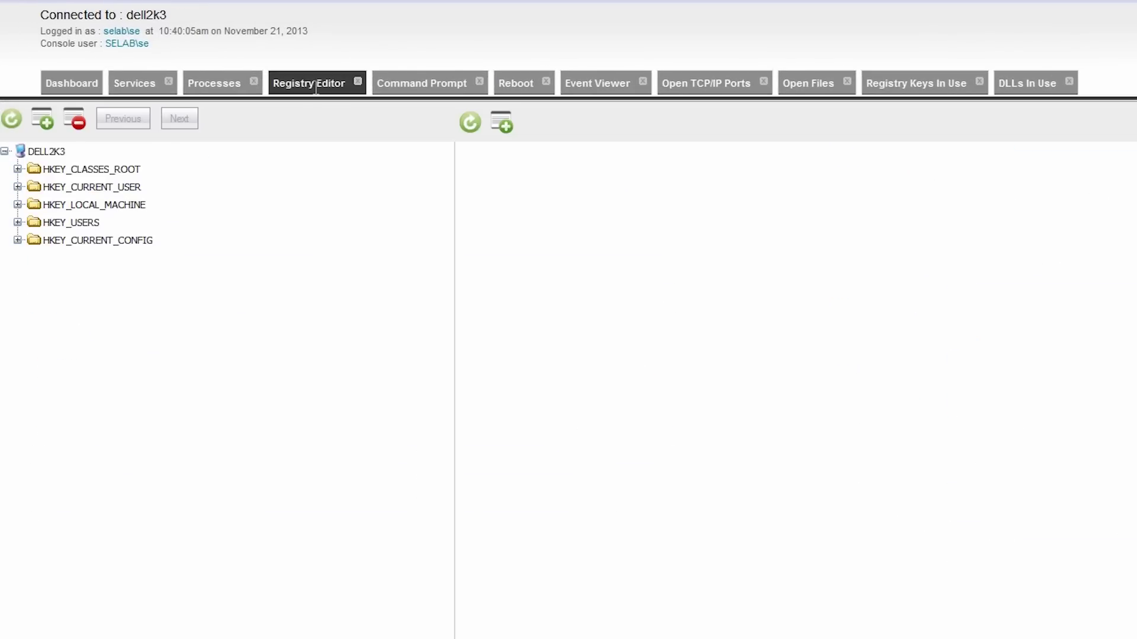
click(417, 77)
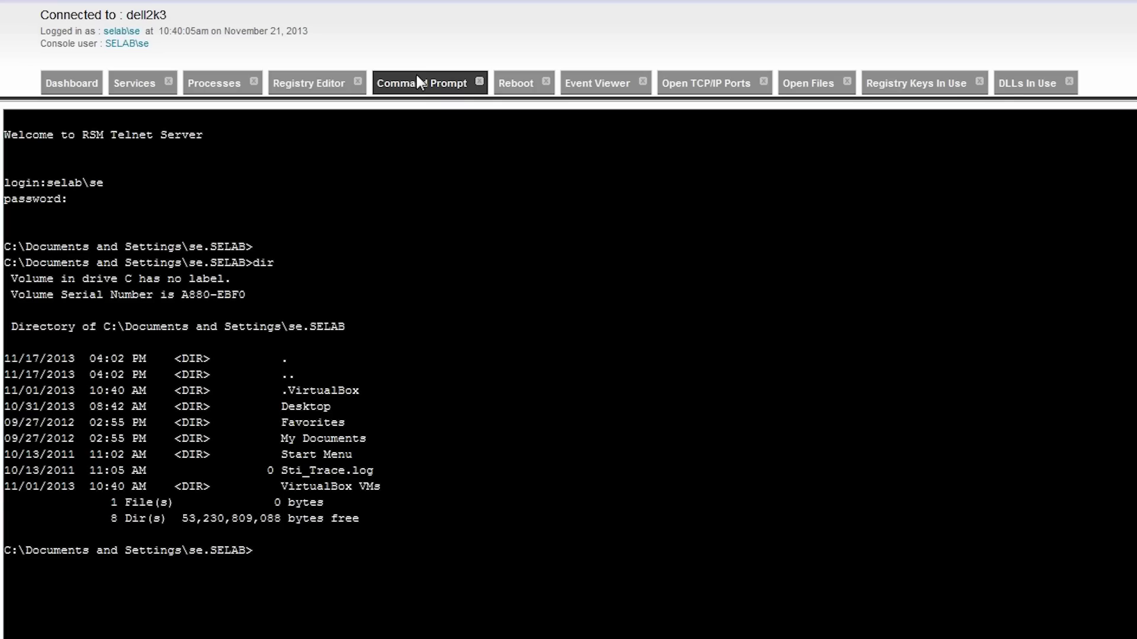
click(155, 88)
click(214, 87)
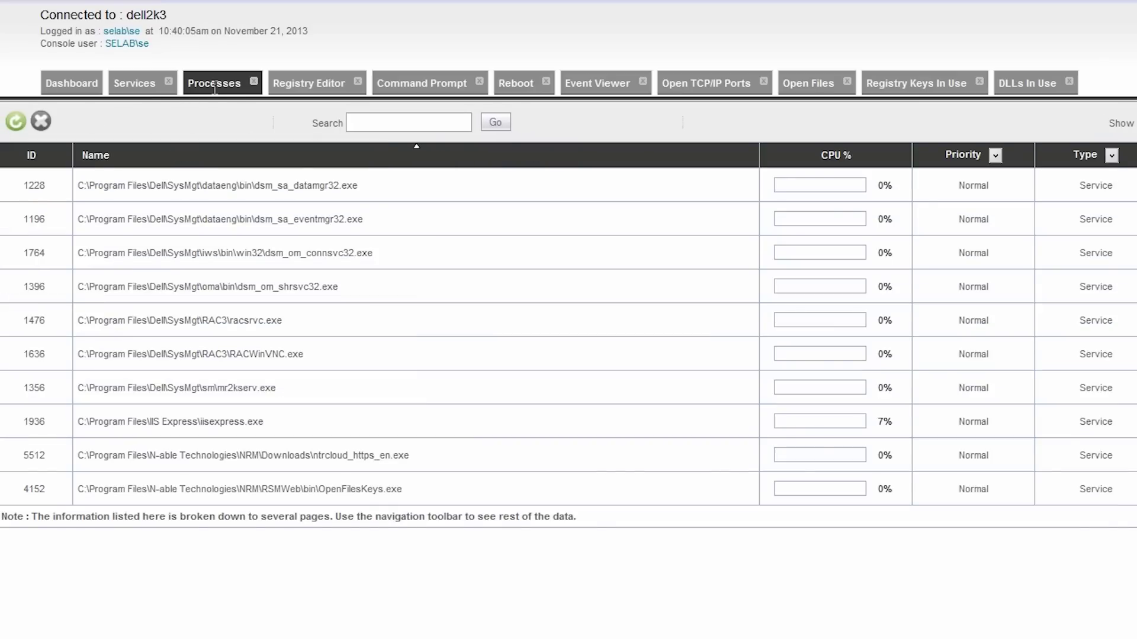
click(529, 90)
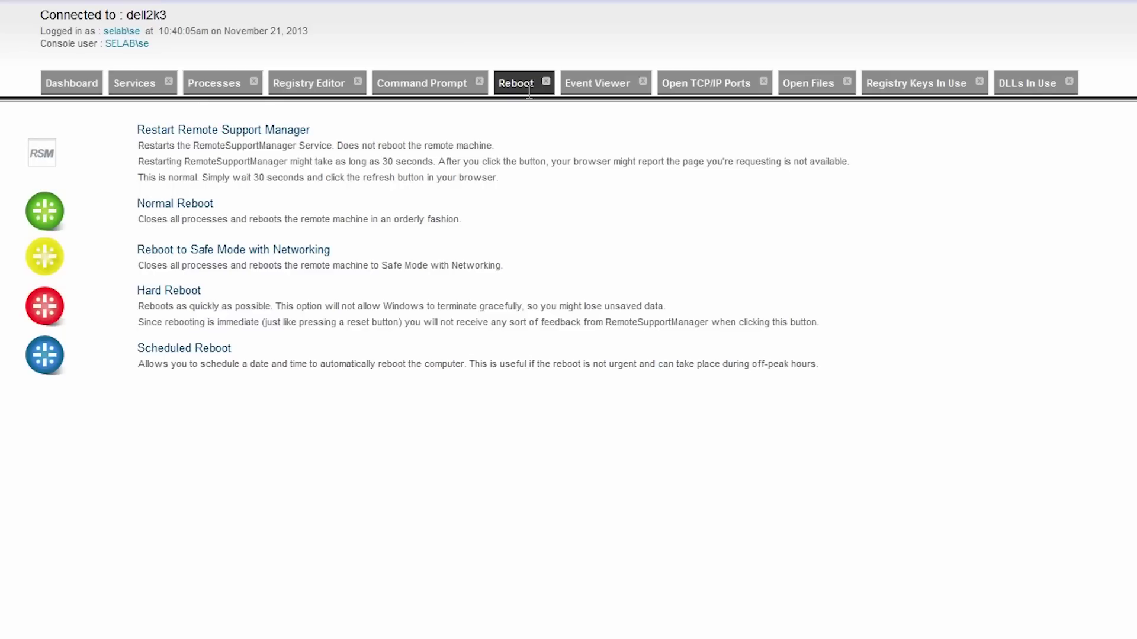
click(608, 88)
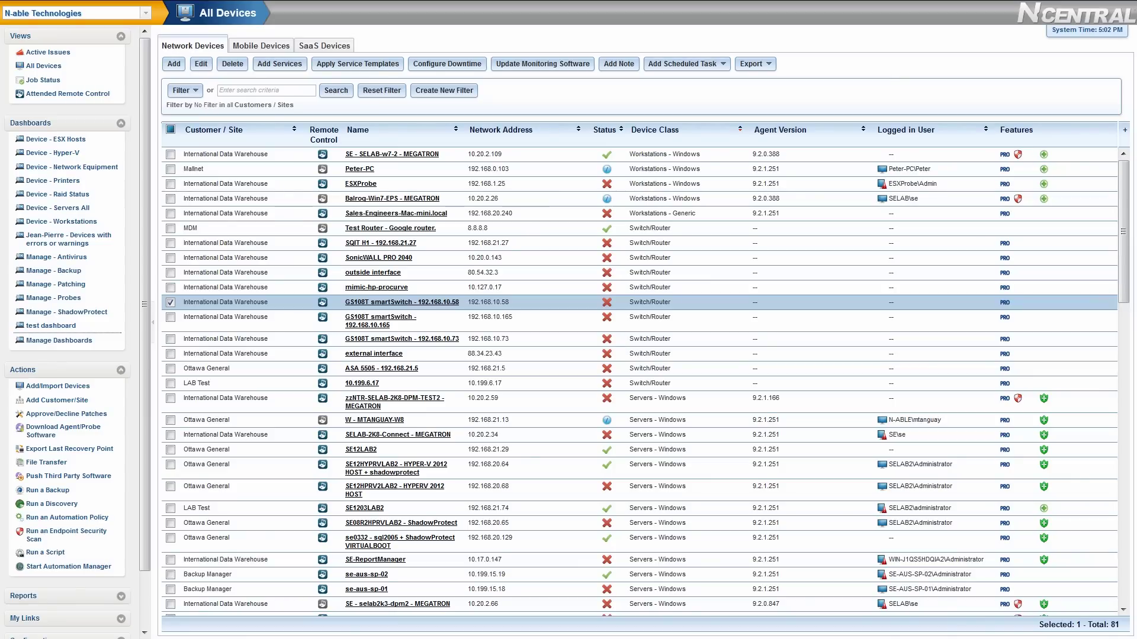
- Open the GS108T smartSwitch - 192.168.10.58 device and examine the status of its interface and traffic services
click(449, 302)
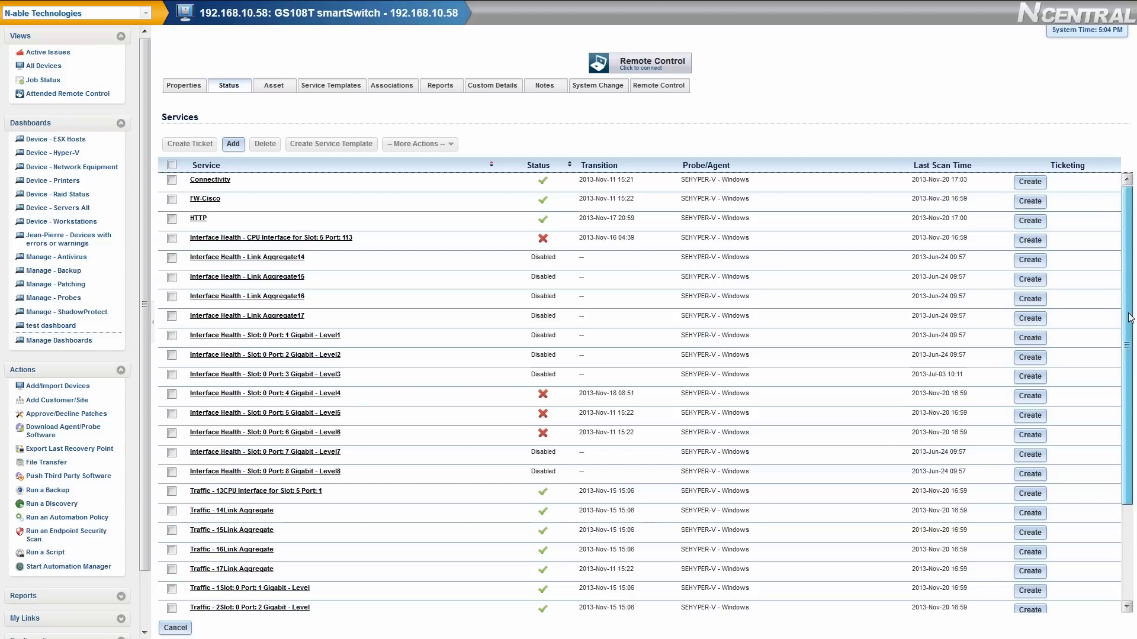
drag(1131, 318, 1134, 424)
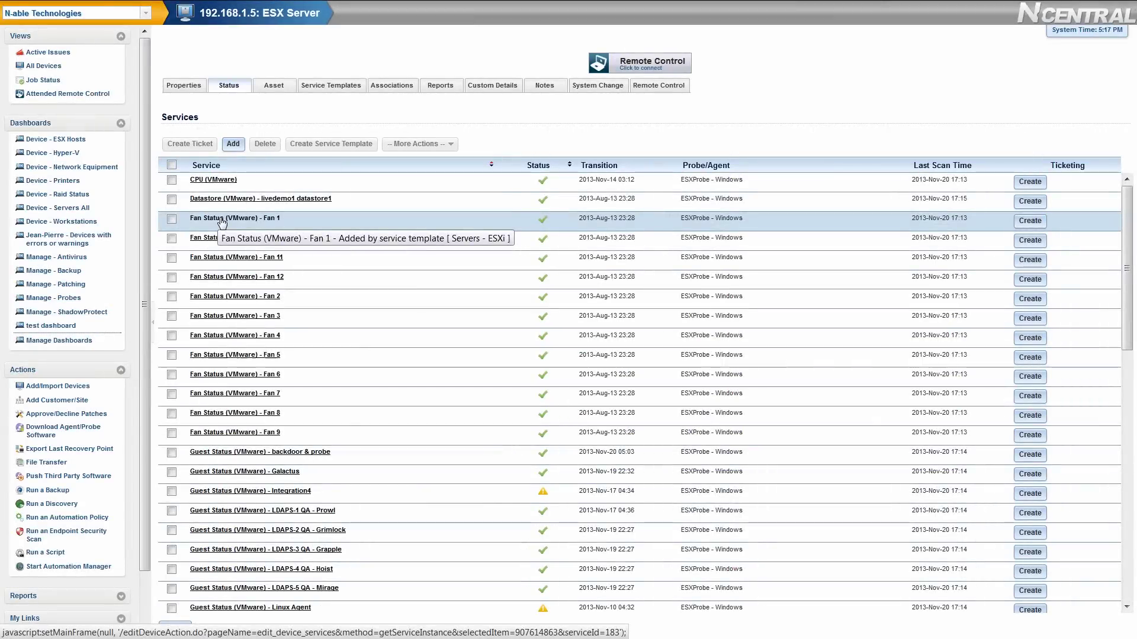
- Examine the ESX Server's Fan 1 status details, and the CPU, disk, memory and network details of its Galactus guest
click(226, 226)
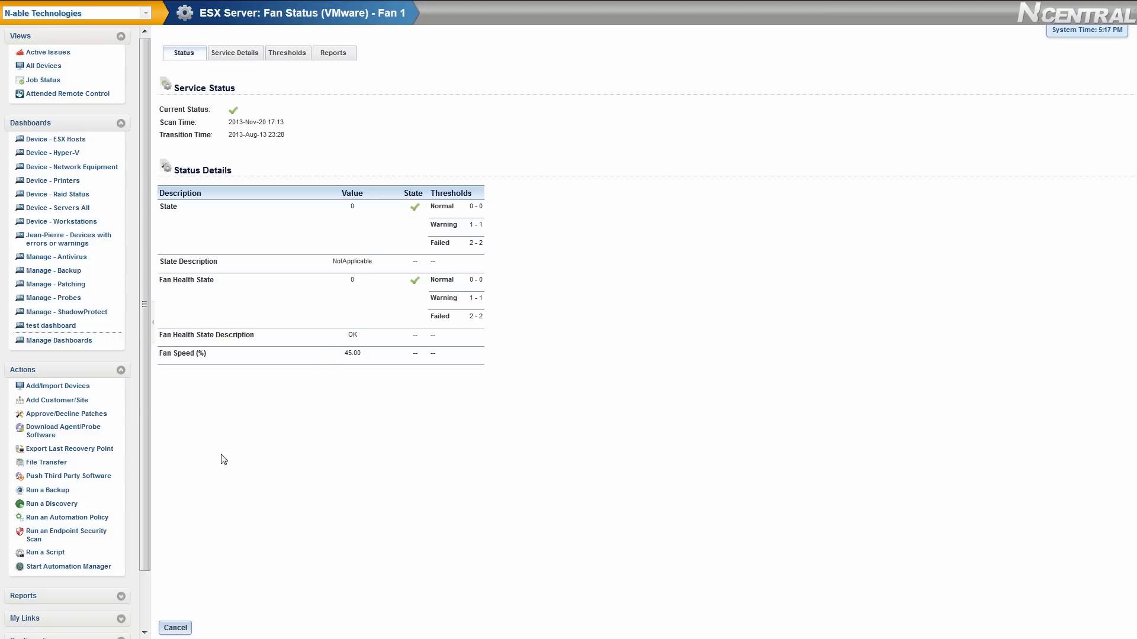
click(182, 629)
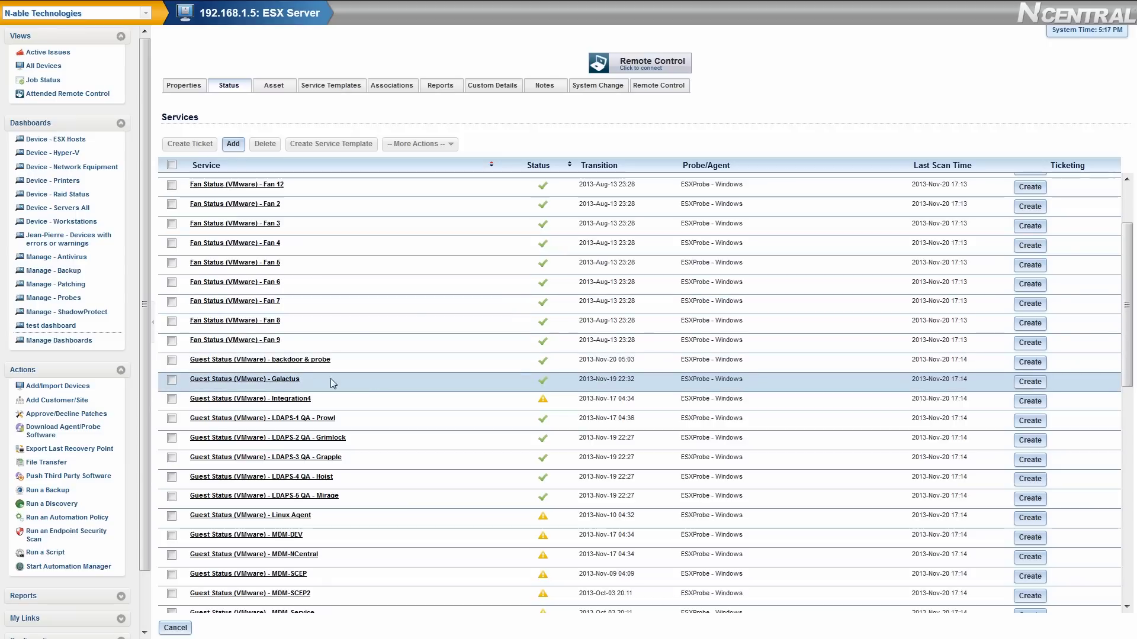
click(279, 386)
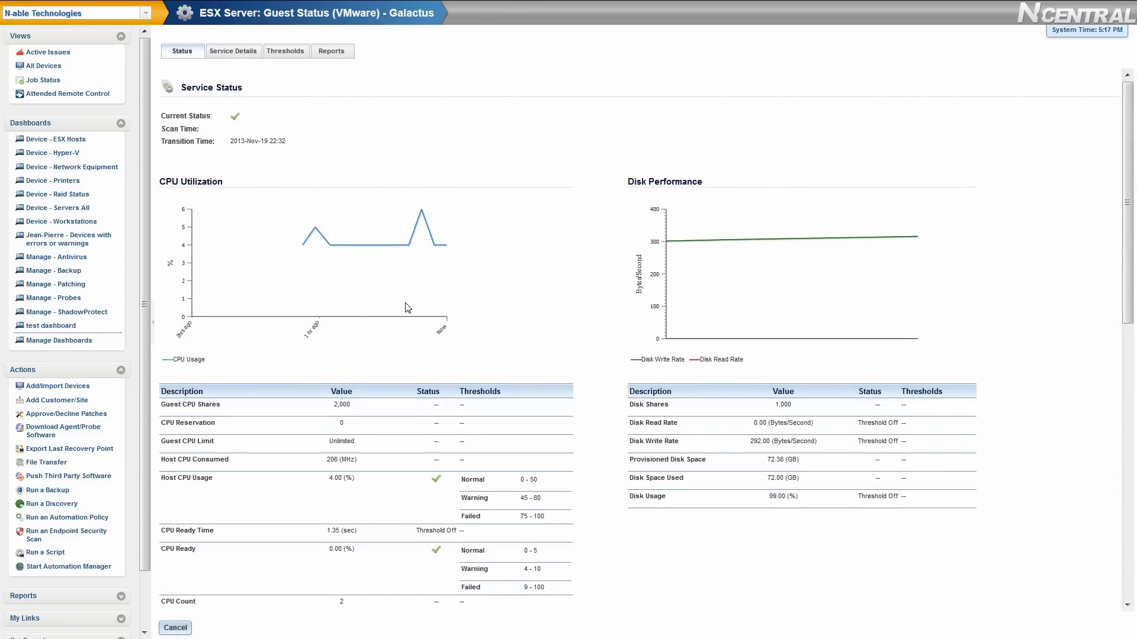
scroll(407, 307, down, 3)
scroll(407, 307, down, 3)
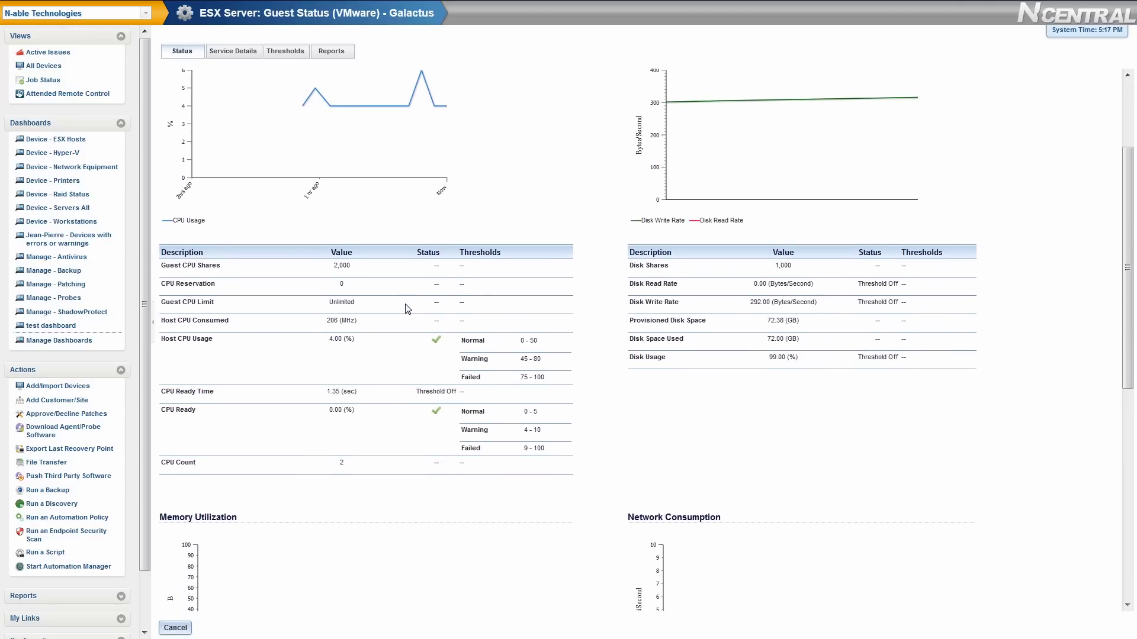
scroll(406, 308, up, 6)
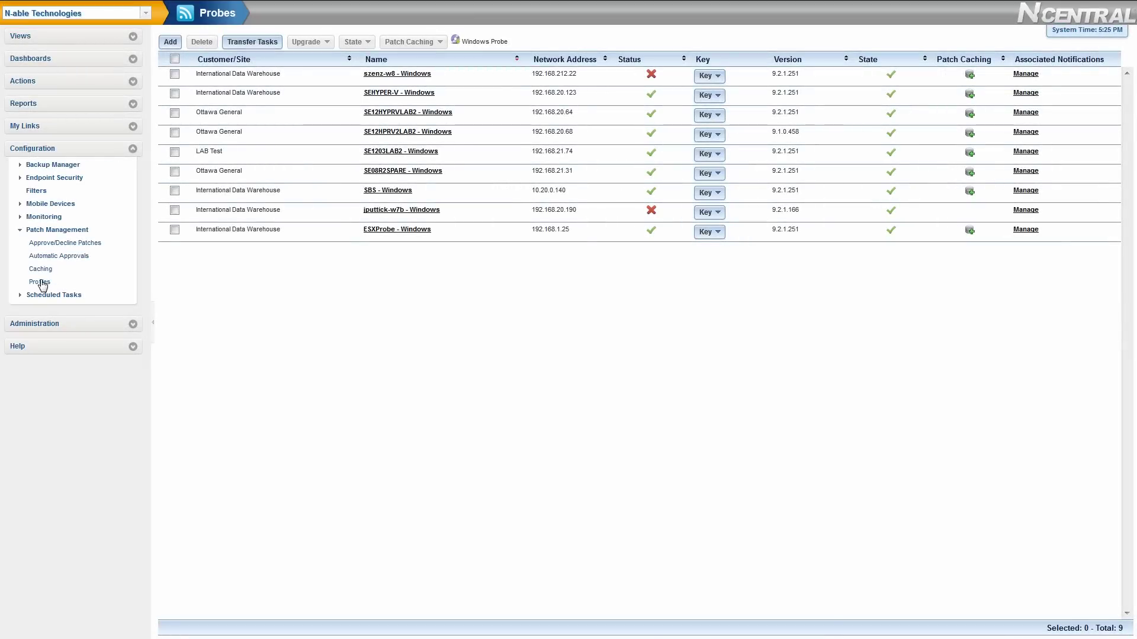
- Open the first listed probe and a new patch management profile, and examine the profile's patch detection and installation schedules
click(417, 75)
click(303, 139)
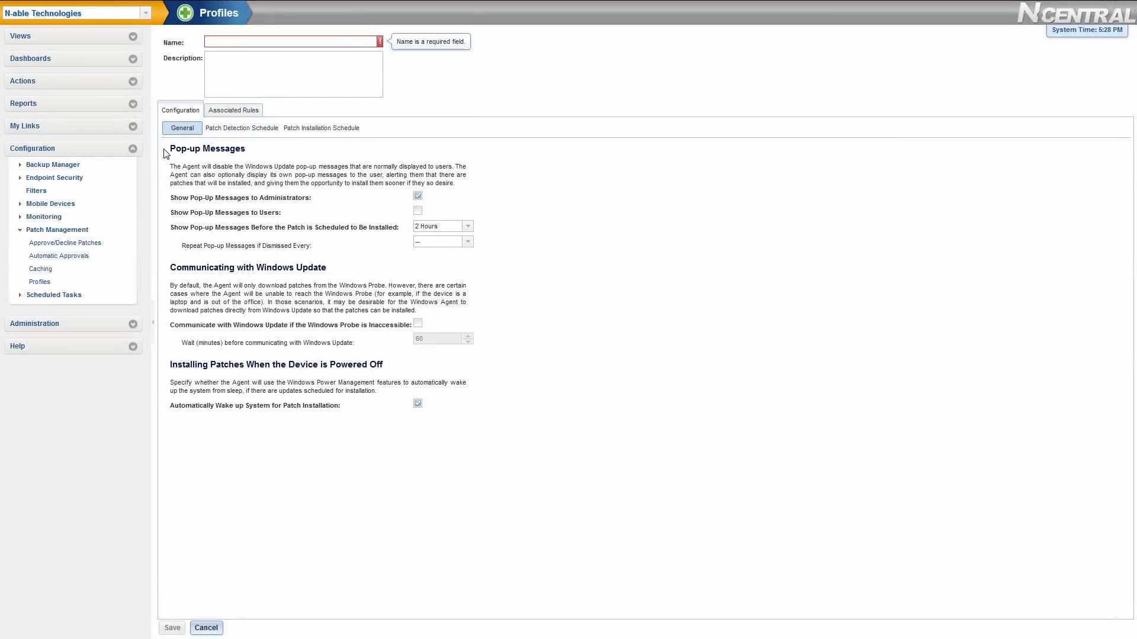
click(250, 138)
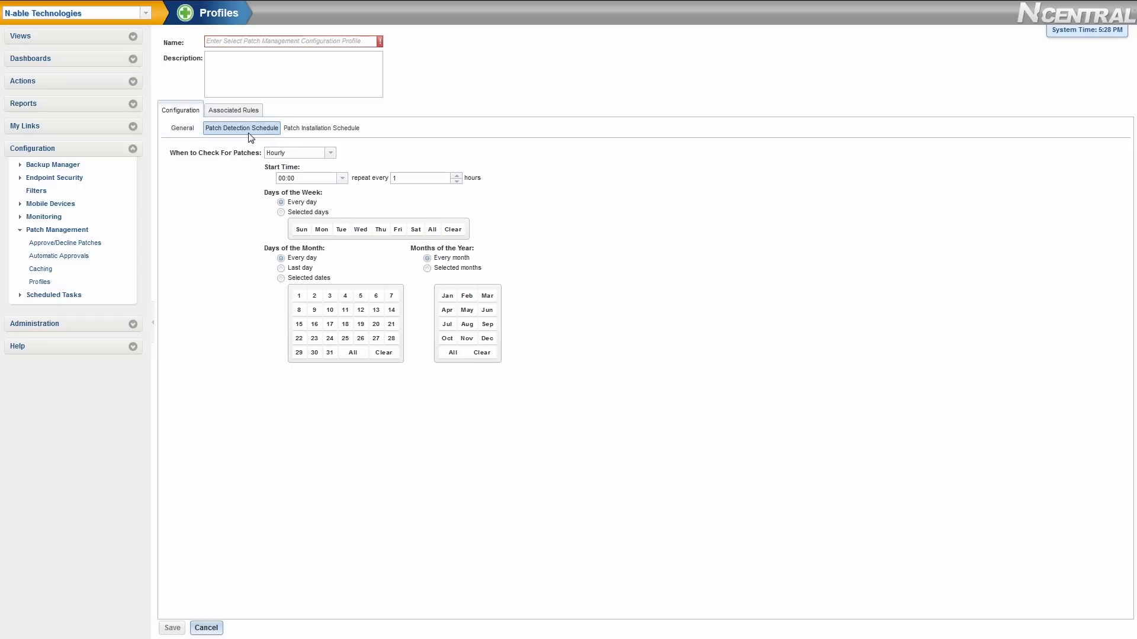
click(326, 137)
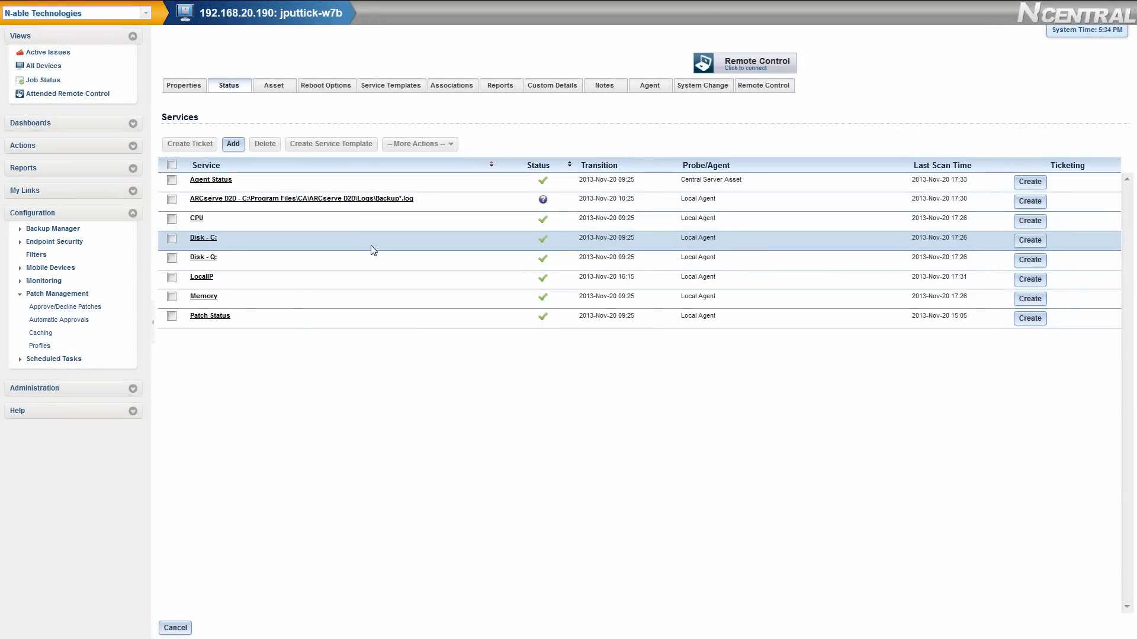
- Open the Patch Status service of the 192.168.20.190 laptop to examine it
click(212, 317)
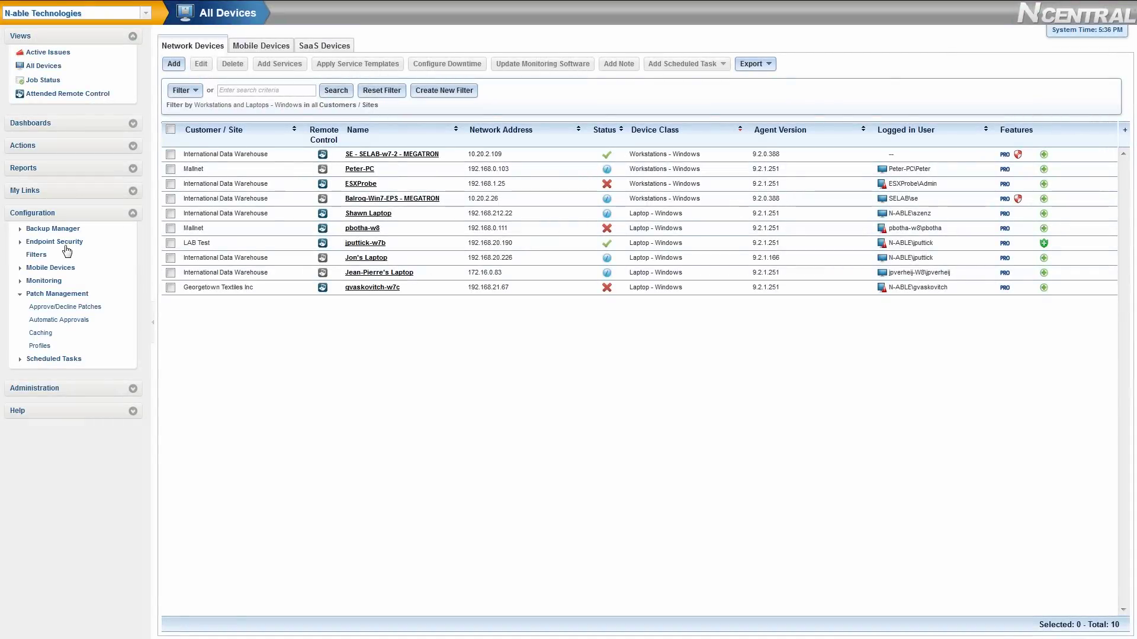
- Begin a patch approval, set the N-able Technologies node to Approved for Install, and choose to perform the action immediately
click(62, 307)
click(584, 345)
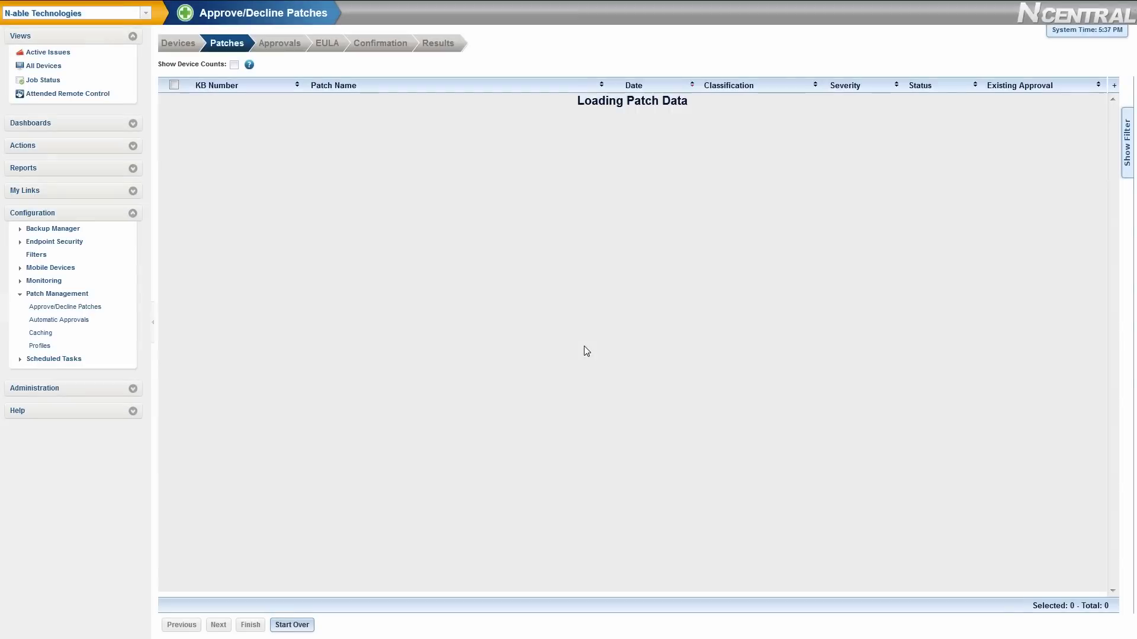
click(208, 102)
click(279, 48)
right_click(287, 112)
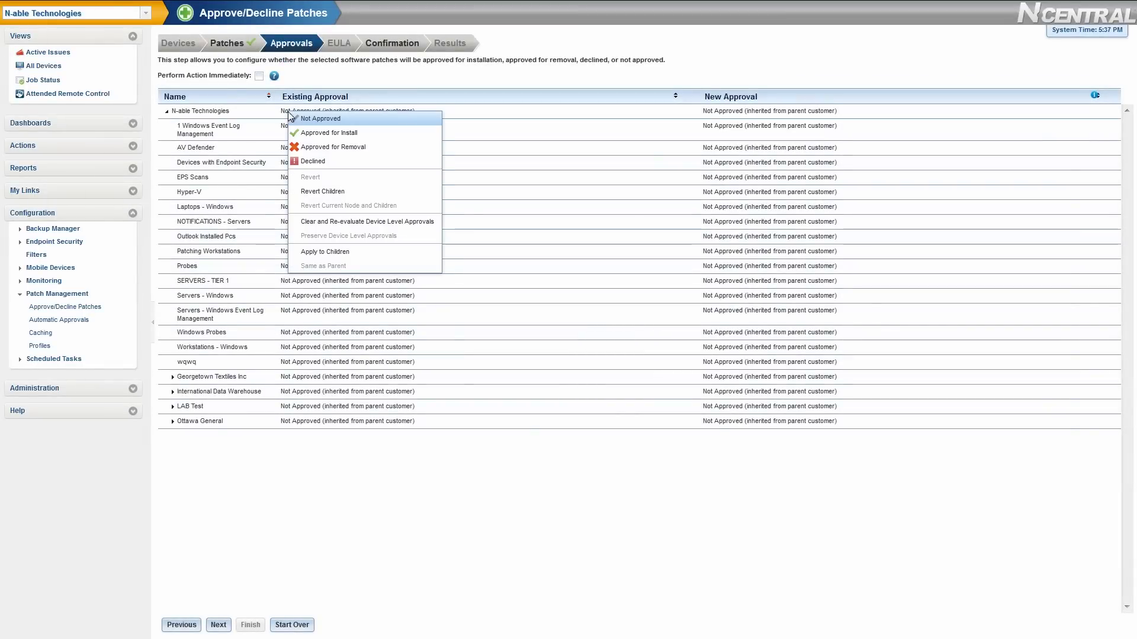
click(328, 133)
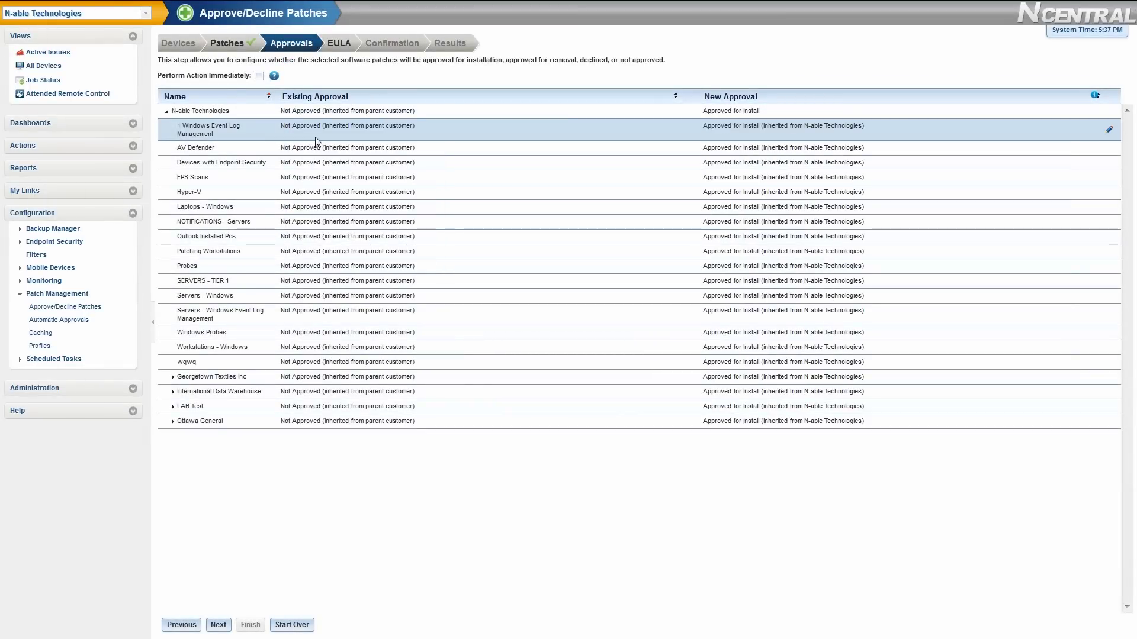
click(259, 79)
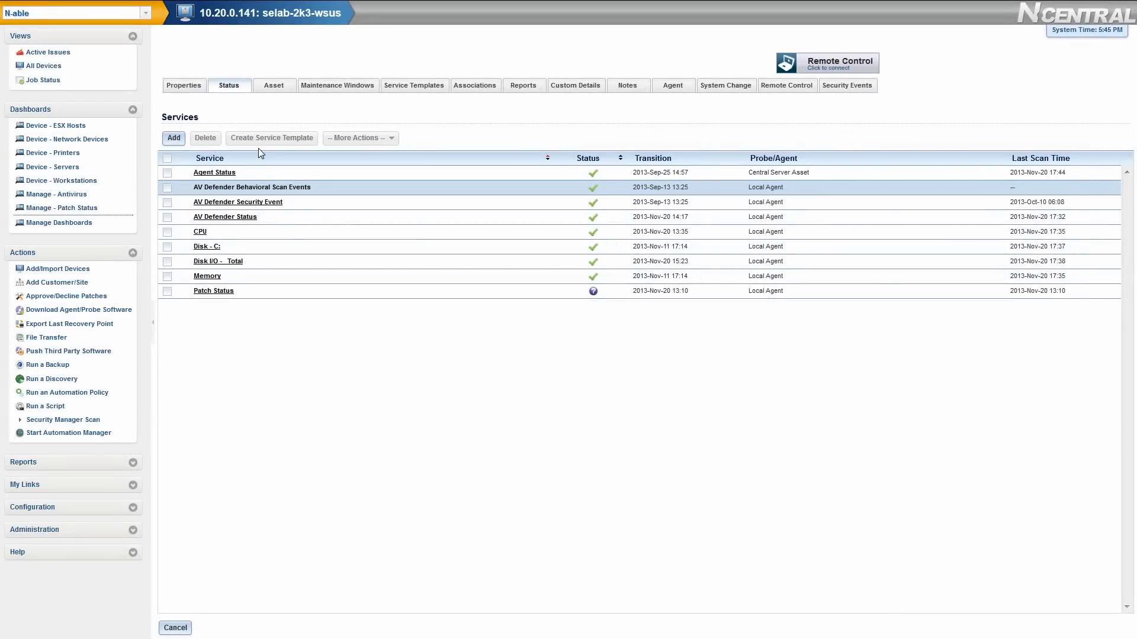
- Open a new scheduled maintenance window for the selab-2k3-wsus device and examine its reboot and schedule options
click(359, 85)
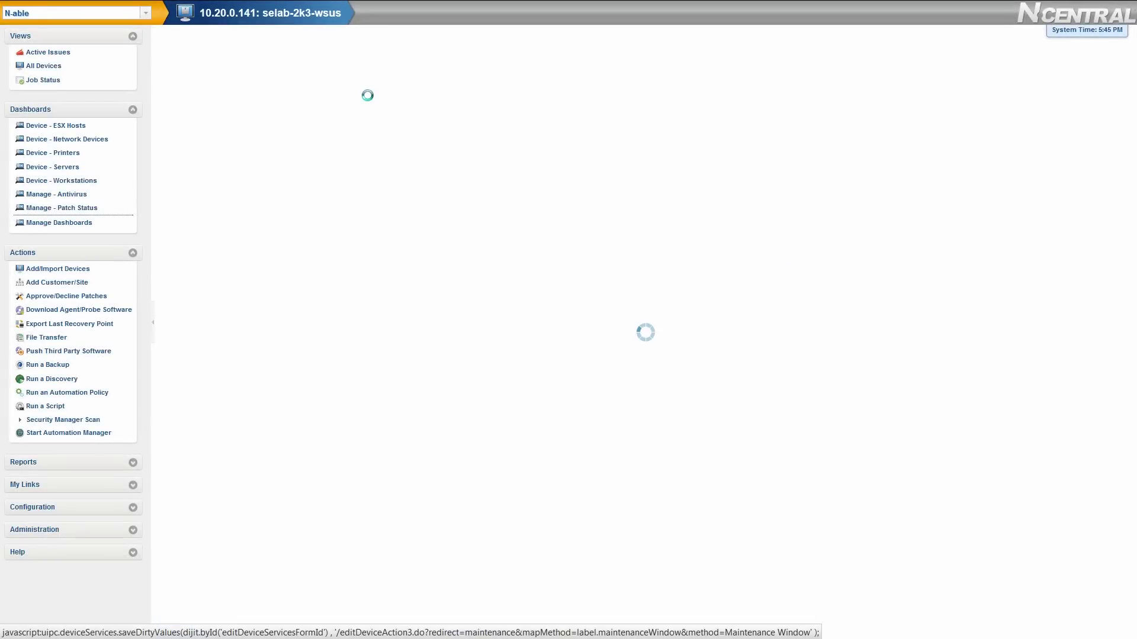
click(173, 189)
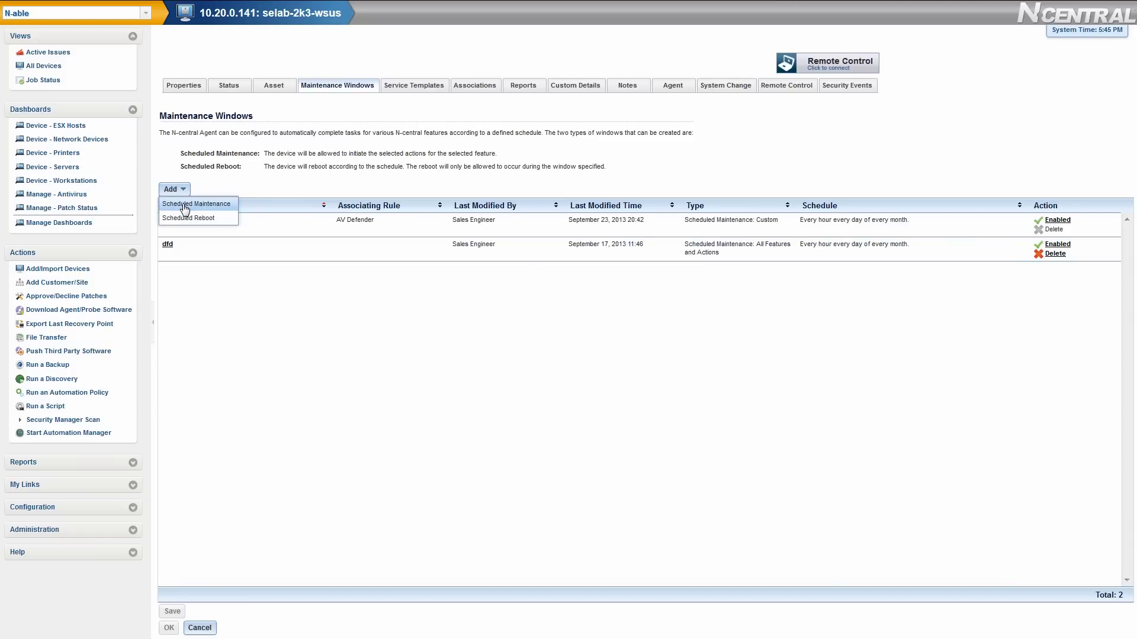
click(184, 209)
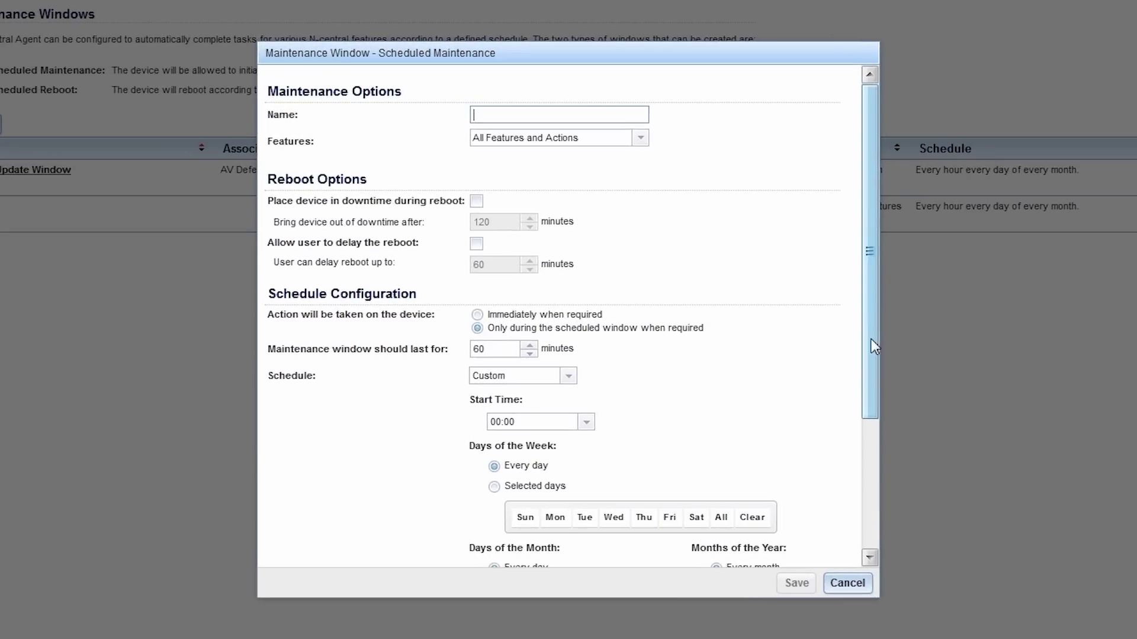
drag(864, 339, 874, 502)
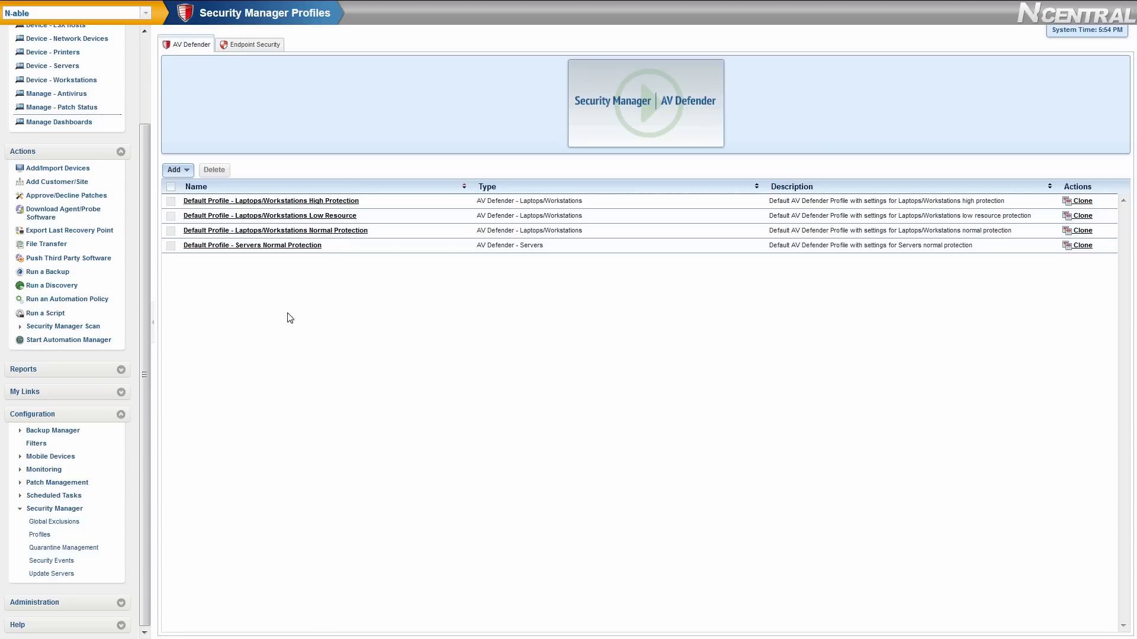
- Examine the Laptops/Workstations Normal Protection profile's Behavioral Analysis settings and the AV Defender configuration profile choices for selab-2k3-wsus
click(264, 231)
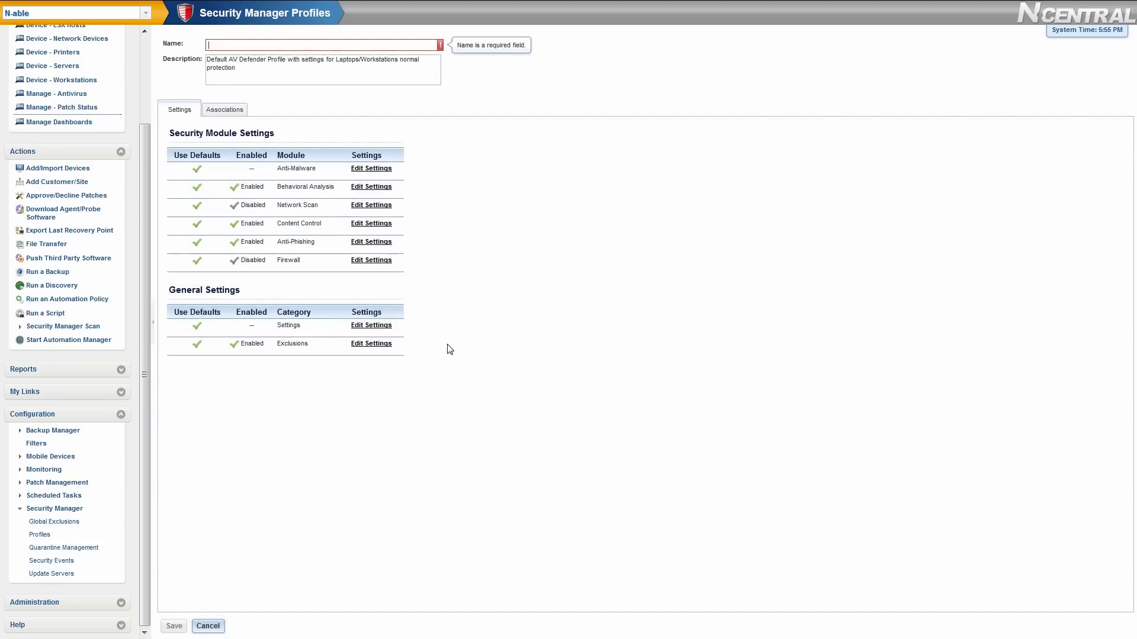
click(384, 189)
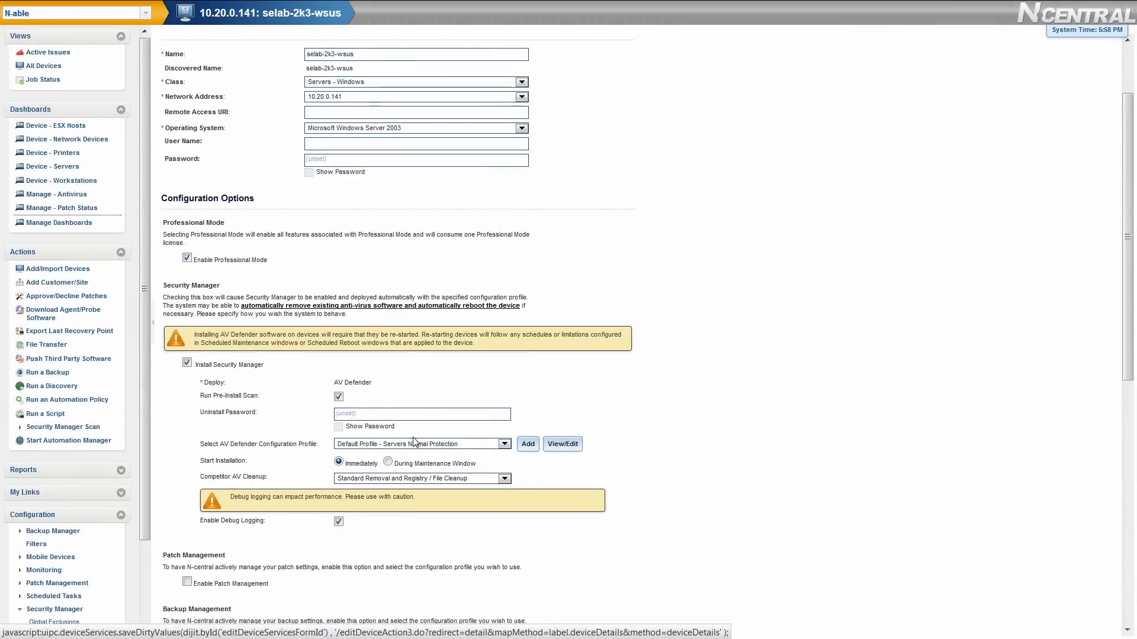
click(415, 444)
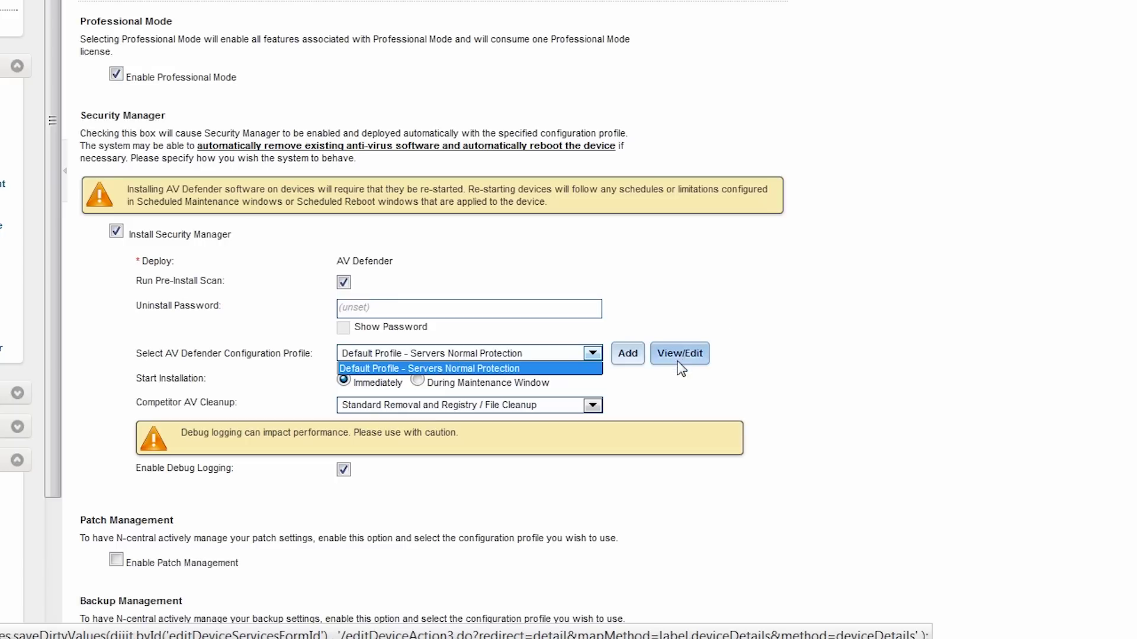
click(876, 374)
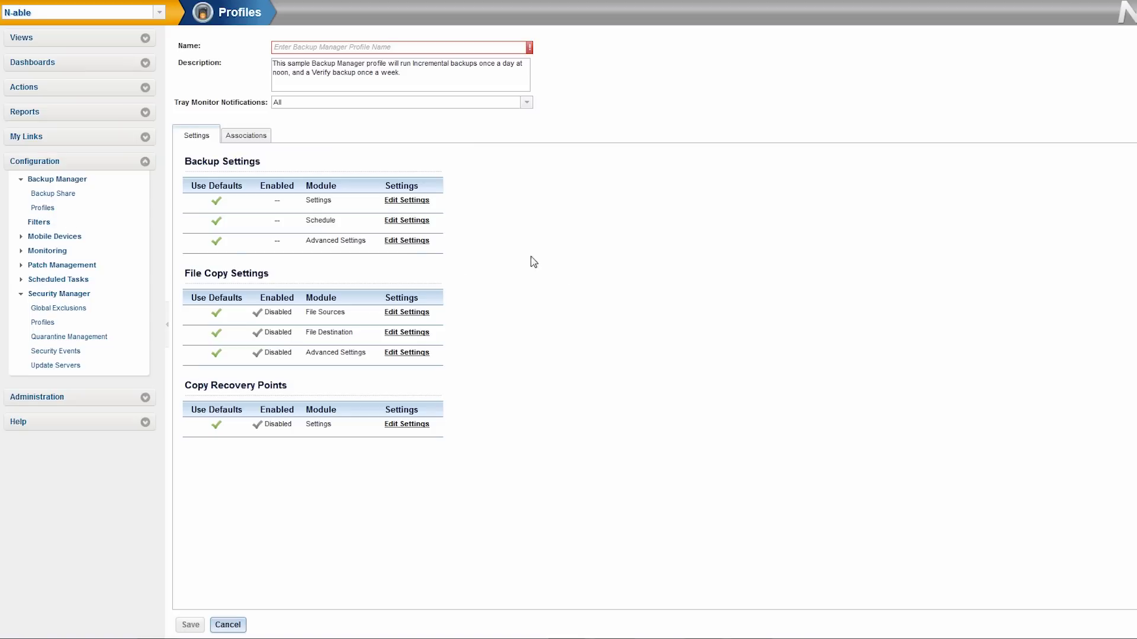
- Start a new Backup Manager profile and examine its destination, credentials, source, recovery point, compression and encryption settings
click(43, 208)
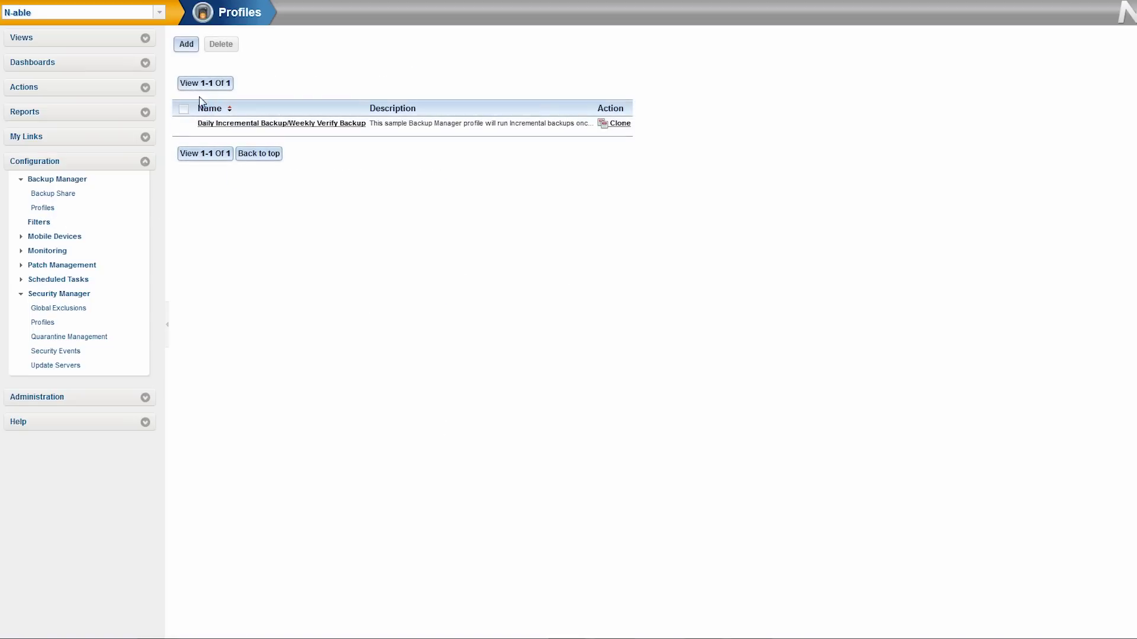
click(186, 45)
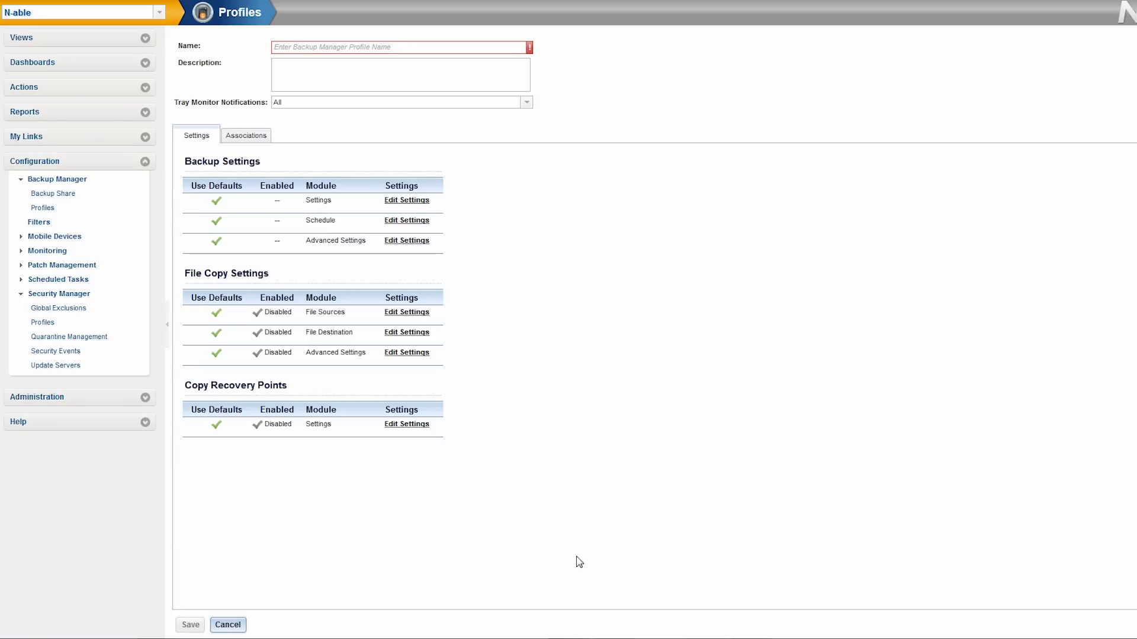
click(405, 205)
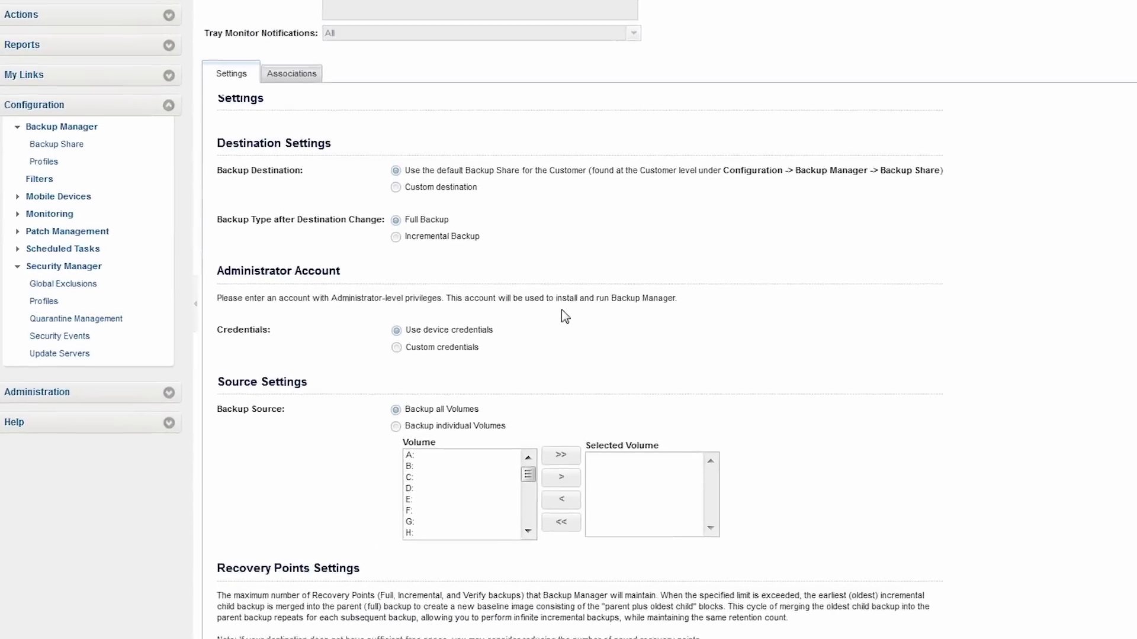
drag(522, 419, 393, 403)
click(543, 430)
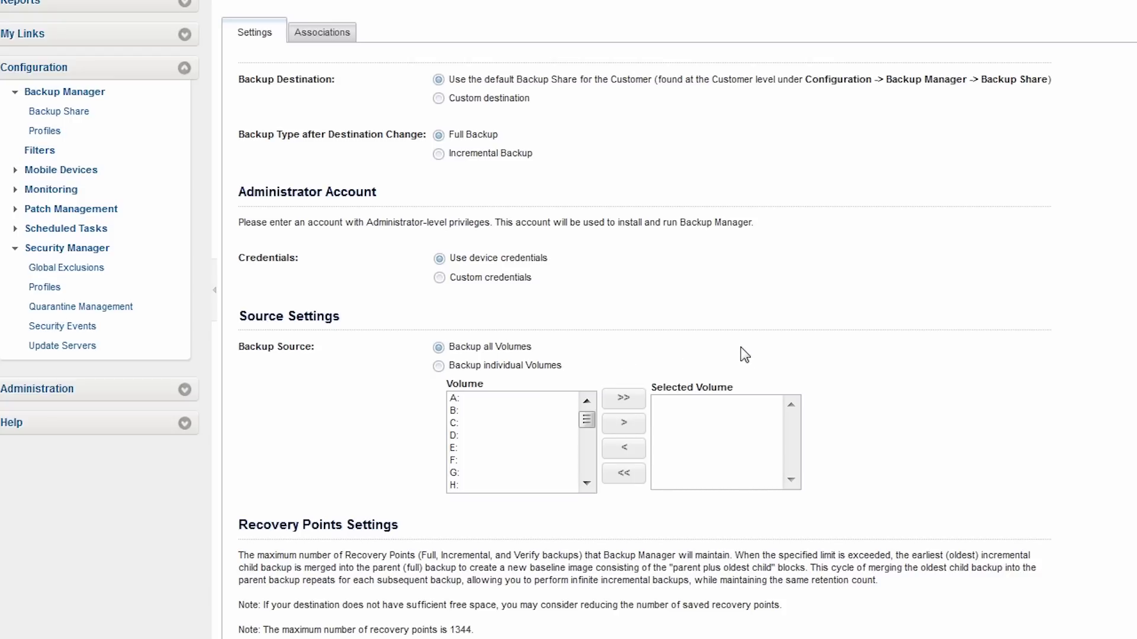
scroll(744, 356, down, 4)
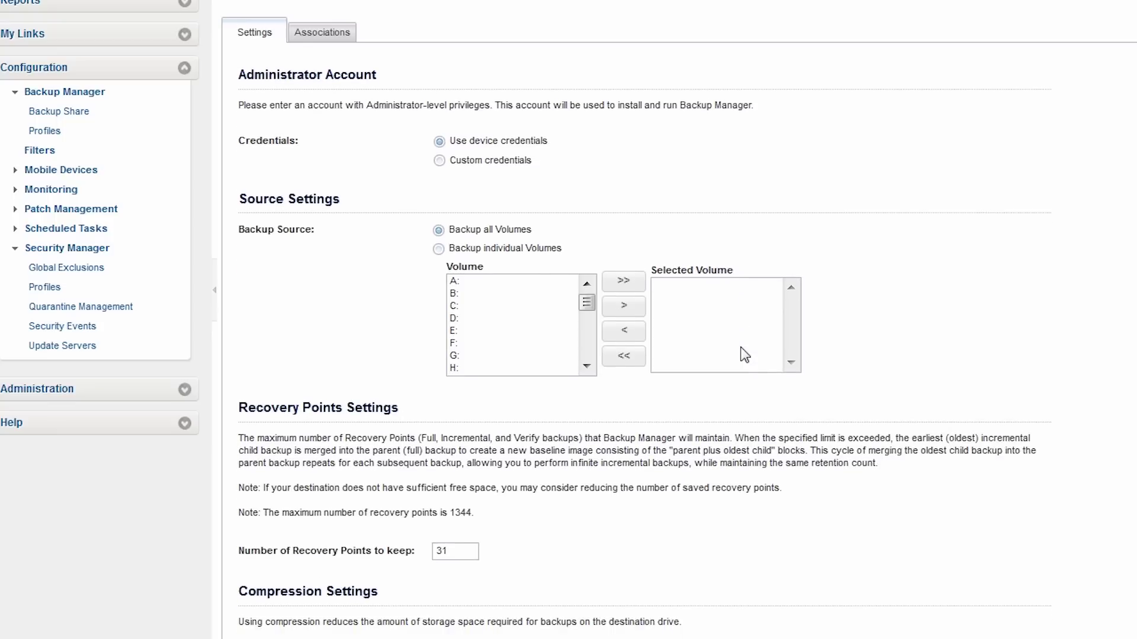
scroll(749, 355, down, 1)
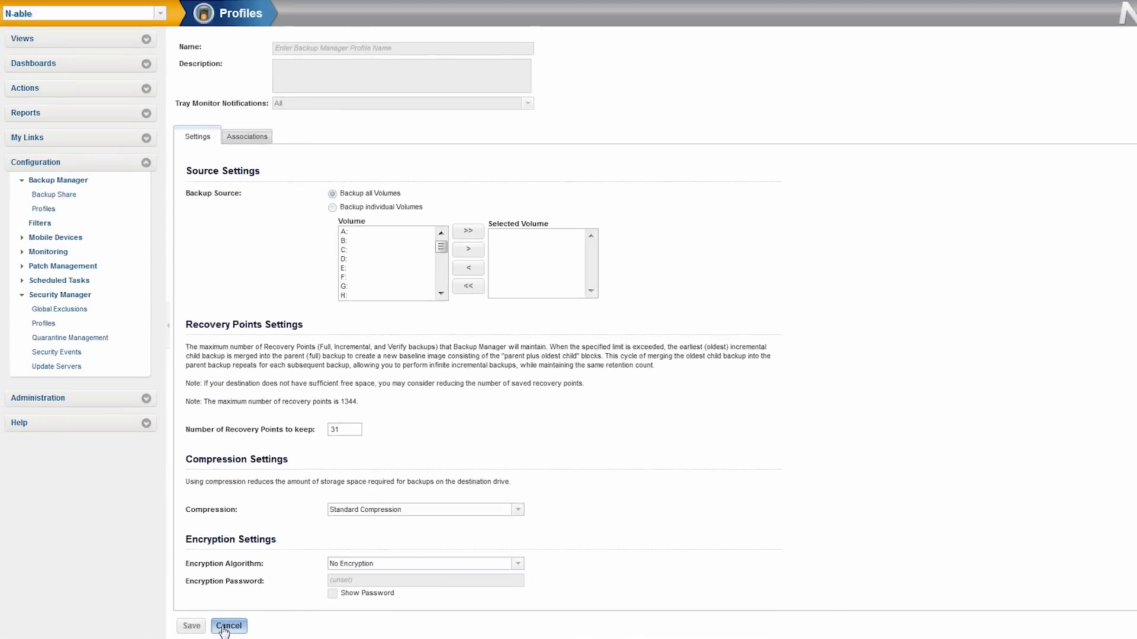
click(223, 628)
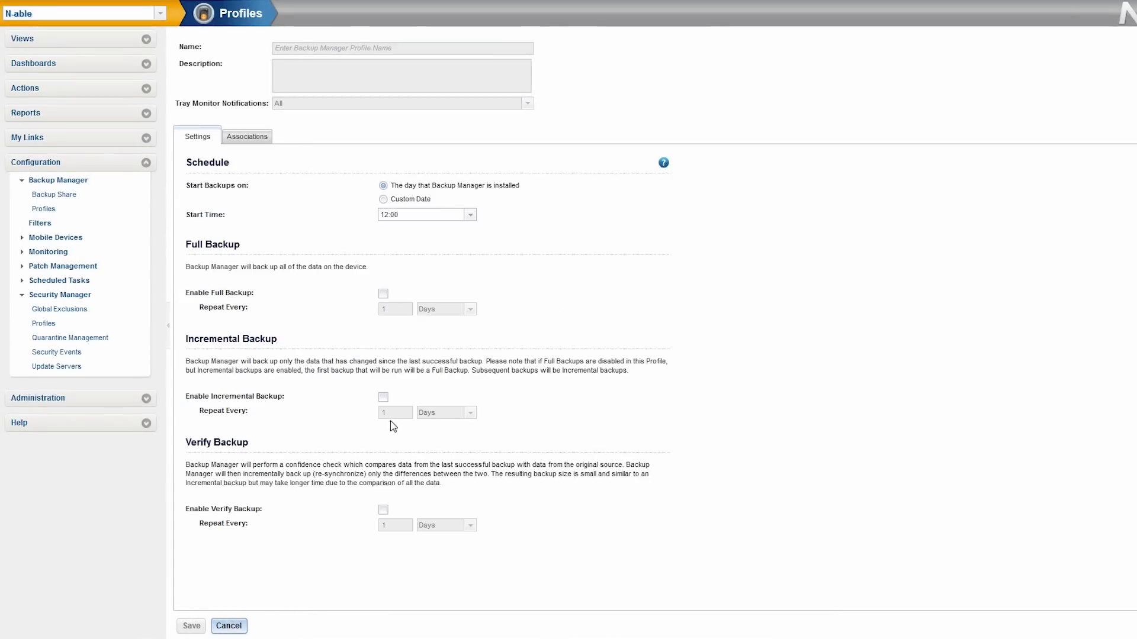
- Enable incremental backups in the new backup profile's schedule, set the repeat interval to 15, and choose the interval's unit
click(383, 397)
drag(401, 418, 372, 414)
text(15)
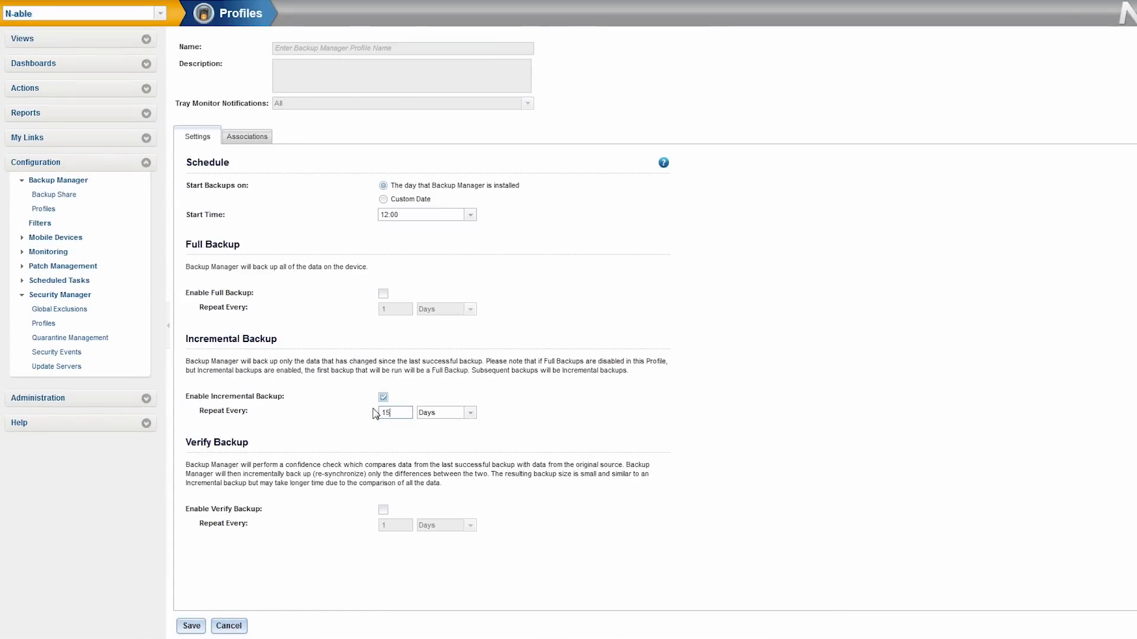
click(469, 412)
click(431, 452)
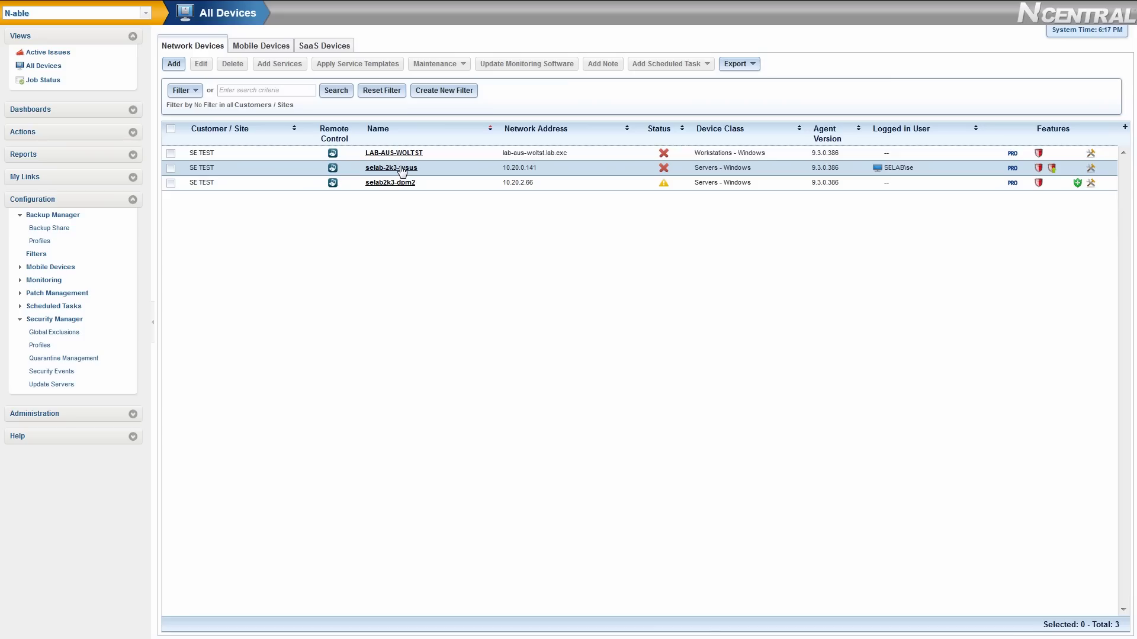
- Open the properties of the selab-2k3-wsus device and examine its configuration options
click(402, 171)
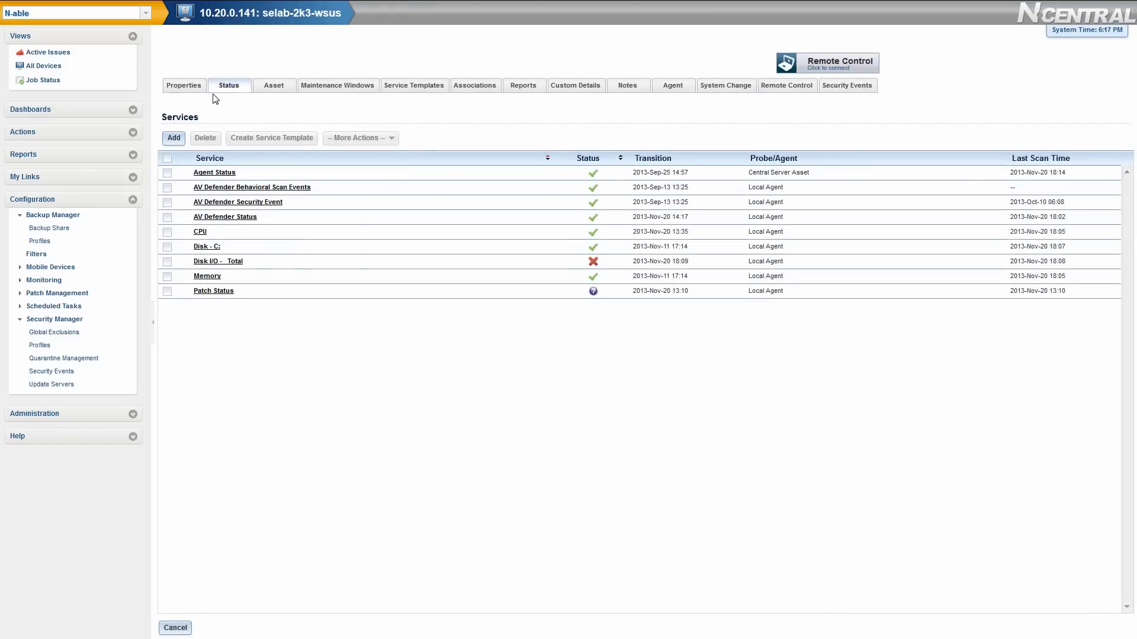
click(183, 88)
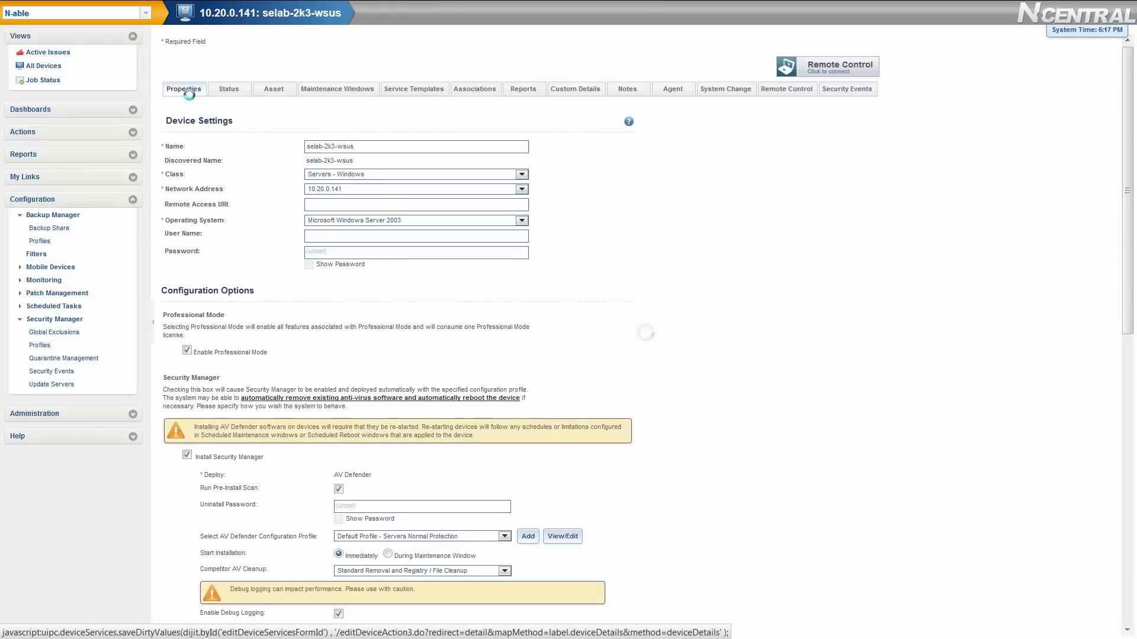
scroll(262, 279, down, 4)
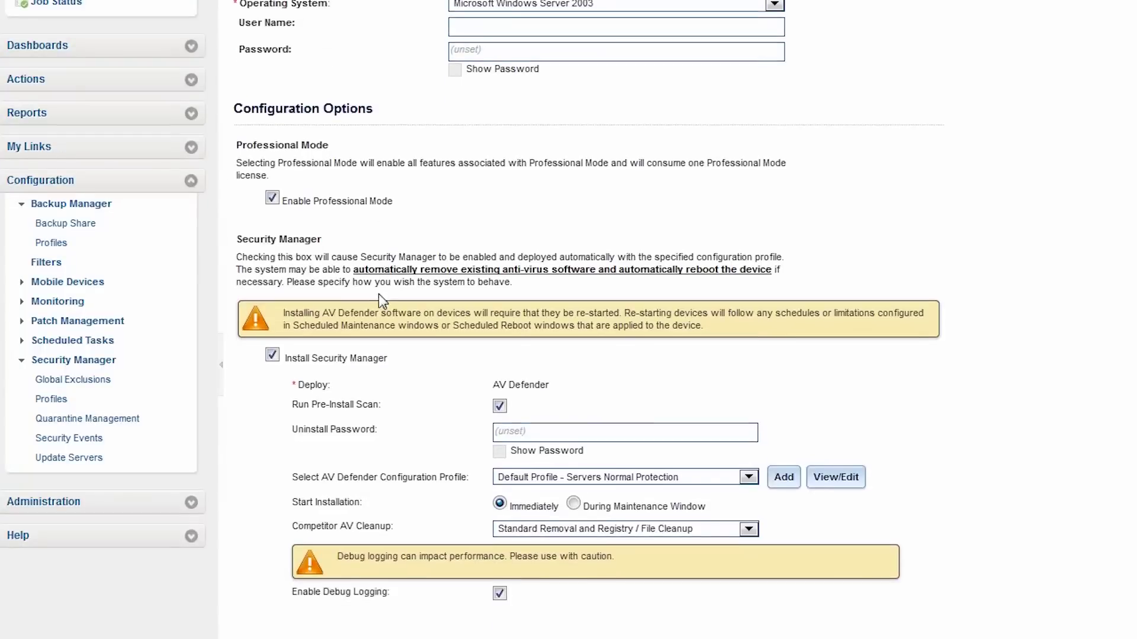
scroll(386, 300, down, 2)
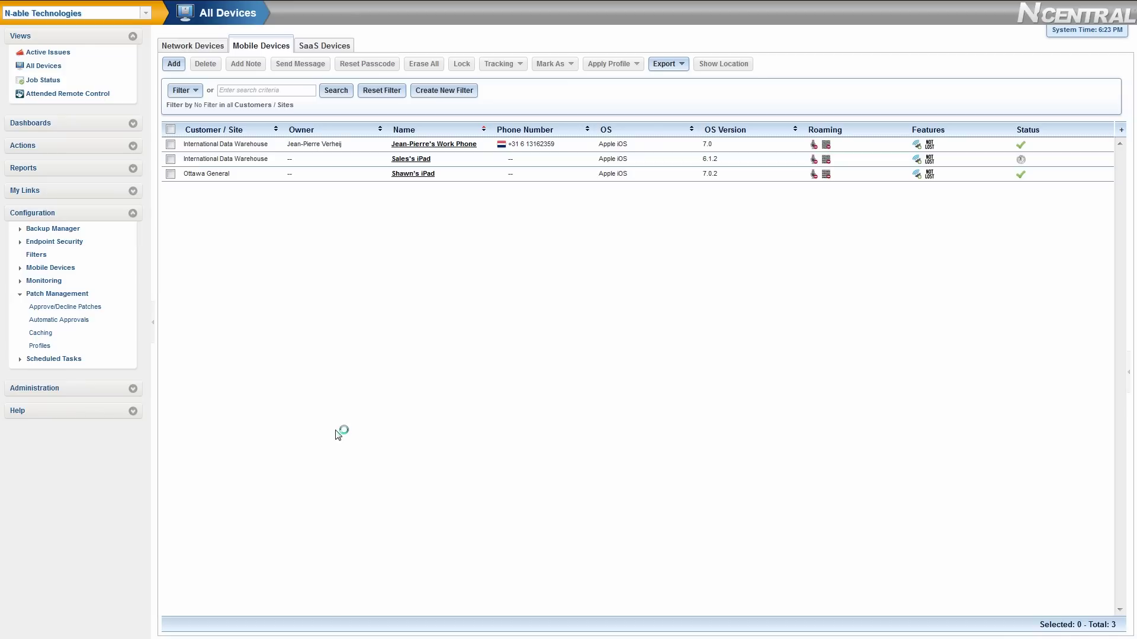
- Select the Ottawa General iPad among the mobile devices and show its location on the map
click(182, 69)
click(171, 173)
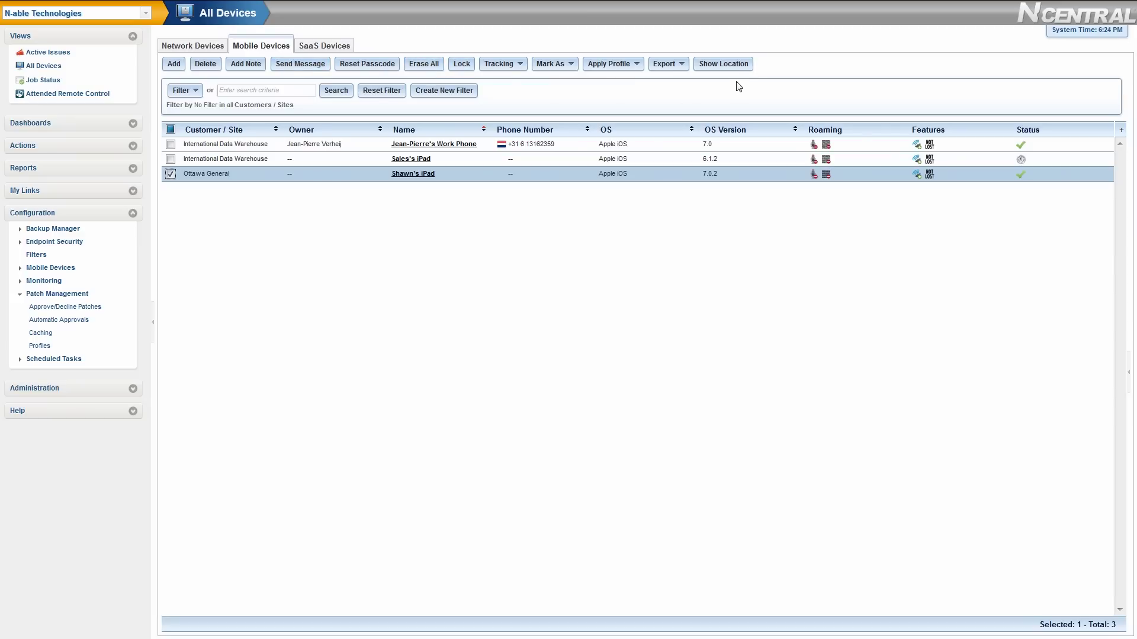
click(724, 64)
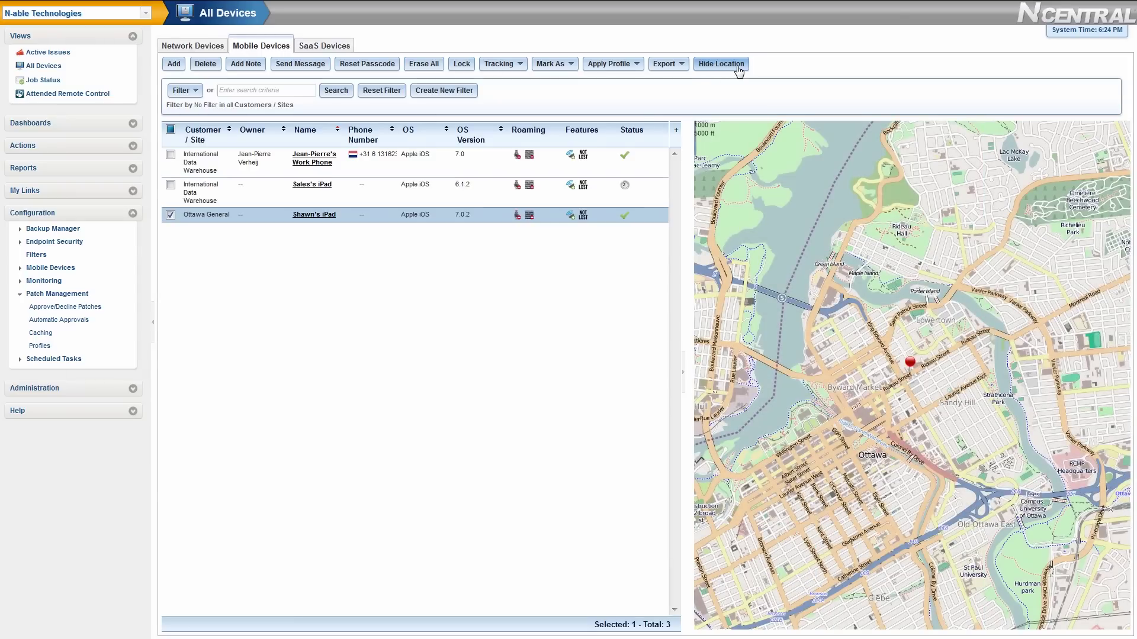
- Open the Ottawa General iPad and examine its asset details, installed applications and the options for applying profiles
click(312, 215)
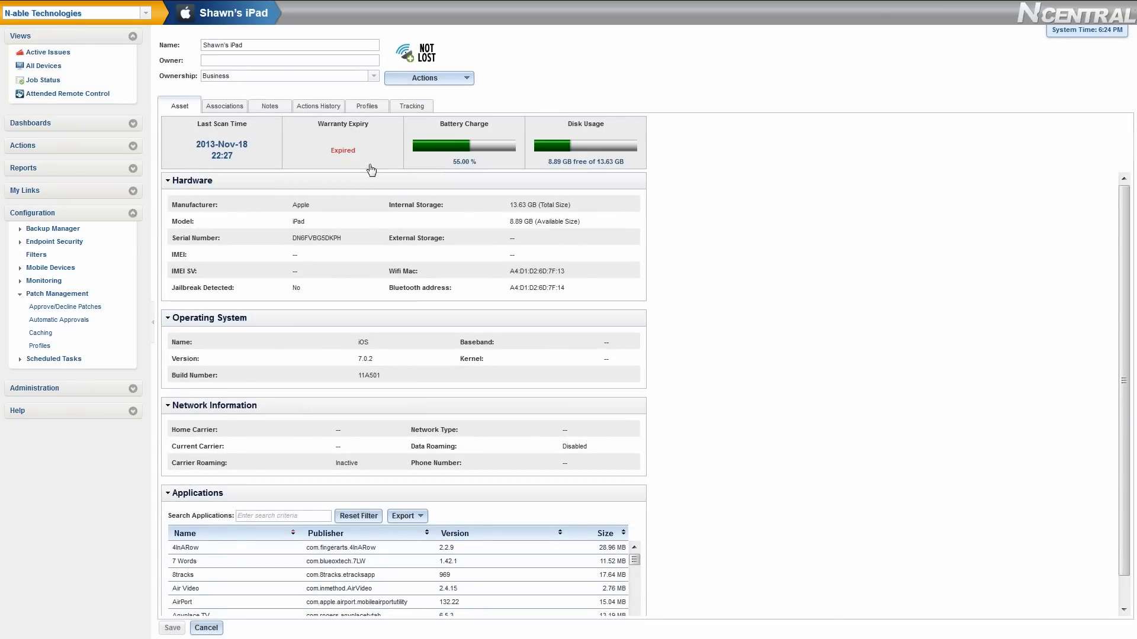
scroll(279, 460, down, 1)
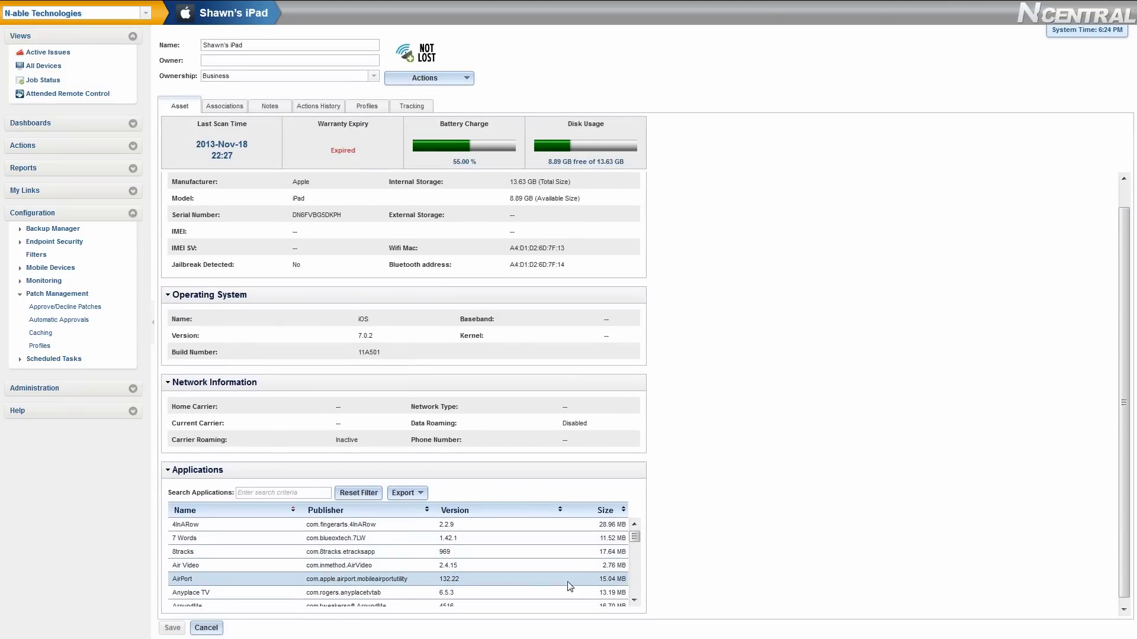
scroll(402, 557, down, 5)
click(358, 109)
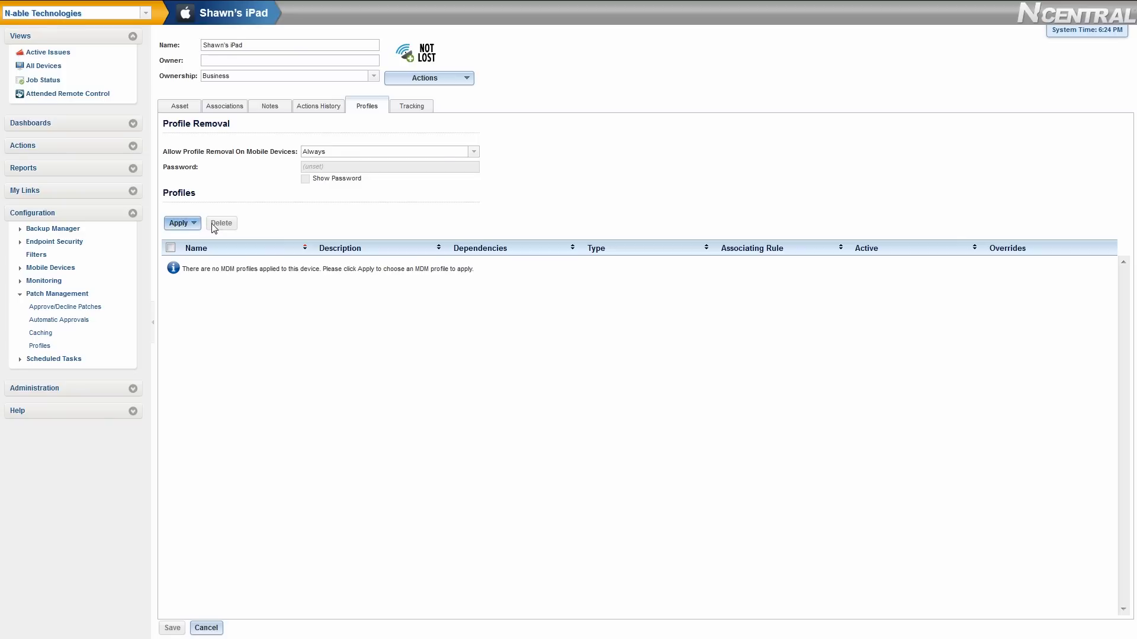
click(171, 249)
click(193, 226)
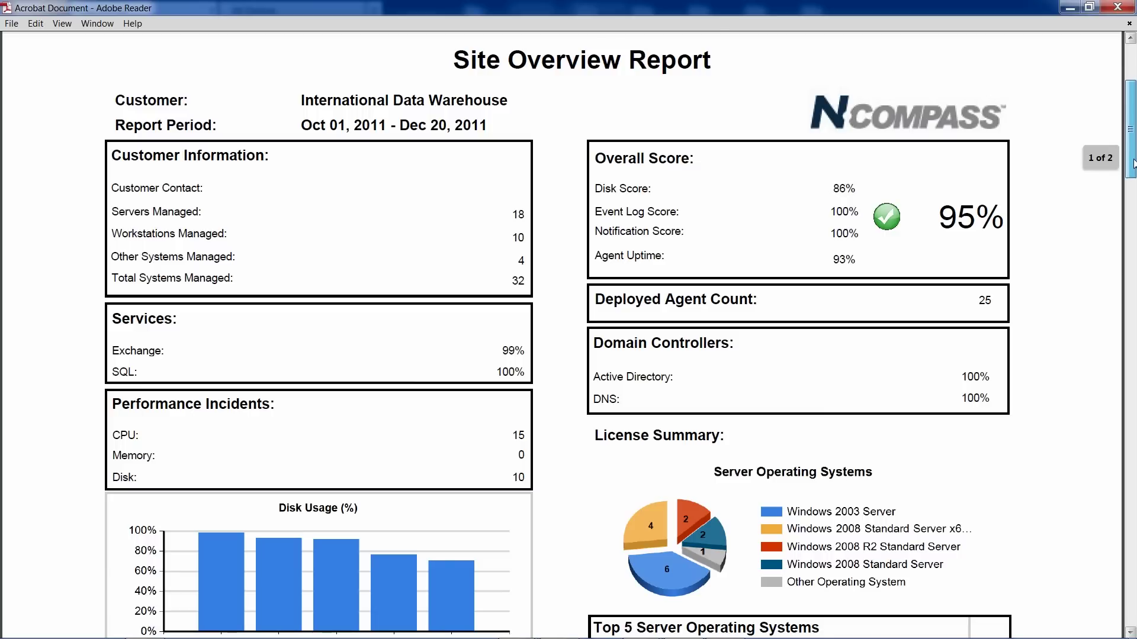
- Read through the Site Overview Report for International Data Warehouse, including its incident, uptime and operating system tables and reading guide
drag(1133, 164, 1133, 309)
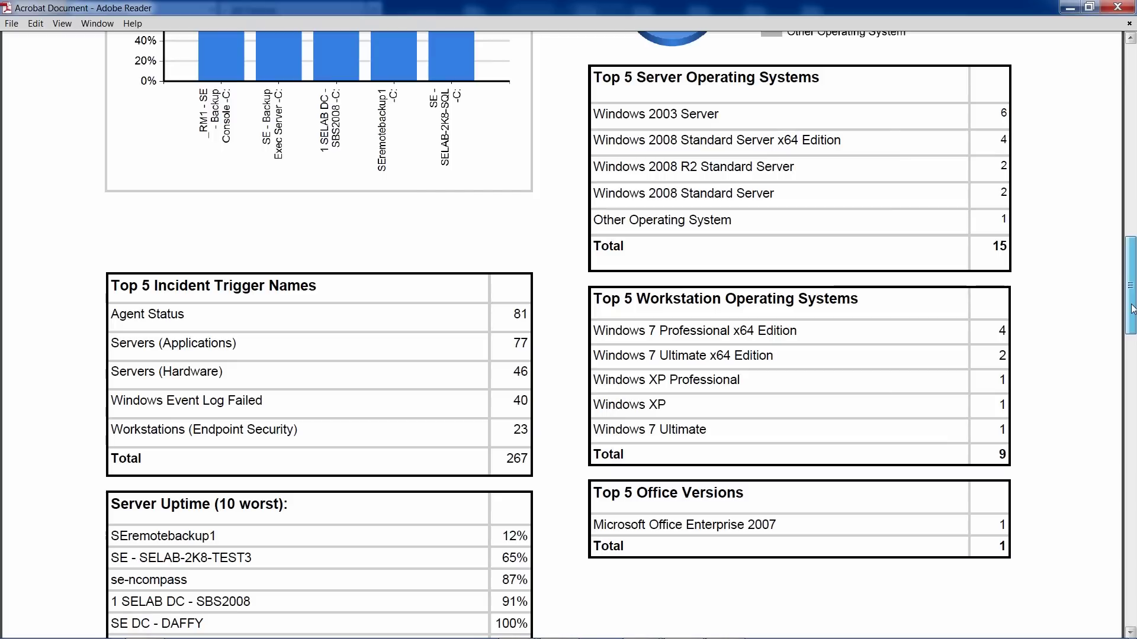
drag(1132, 308, 1133, 389)
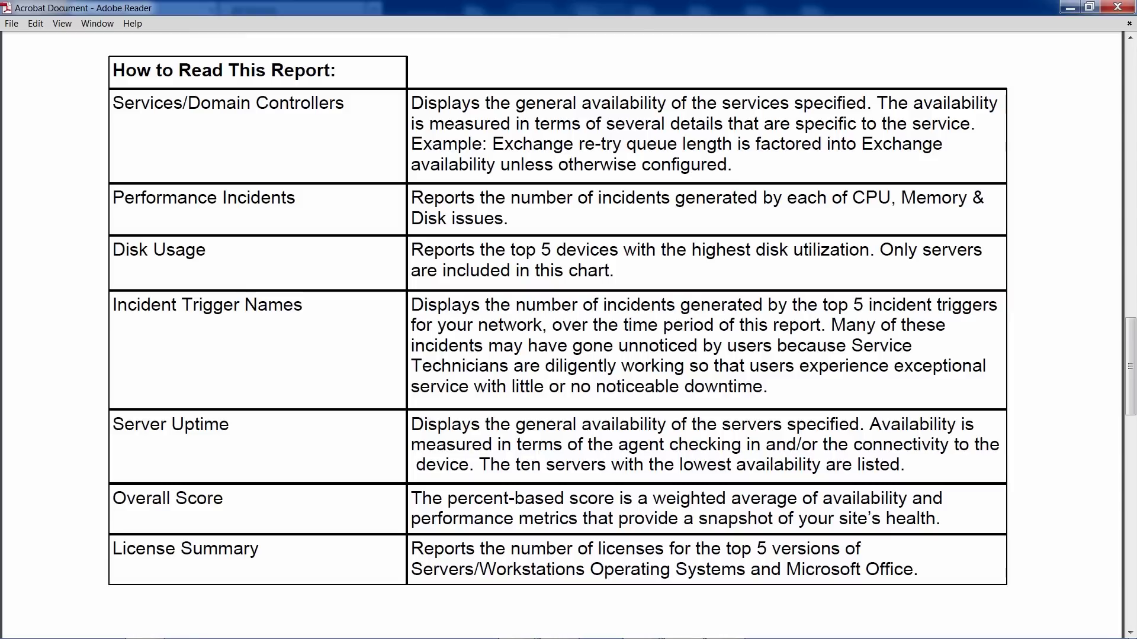